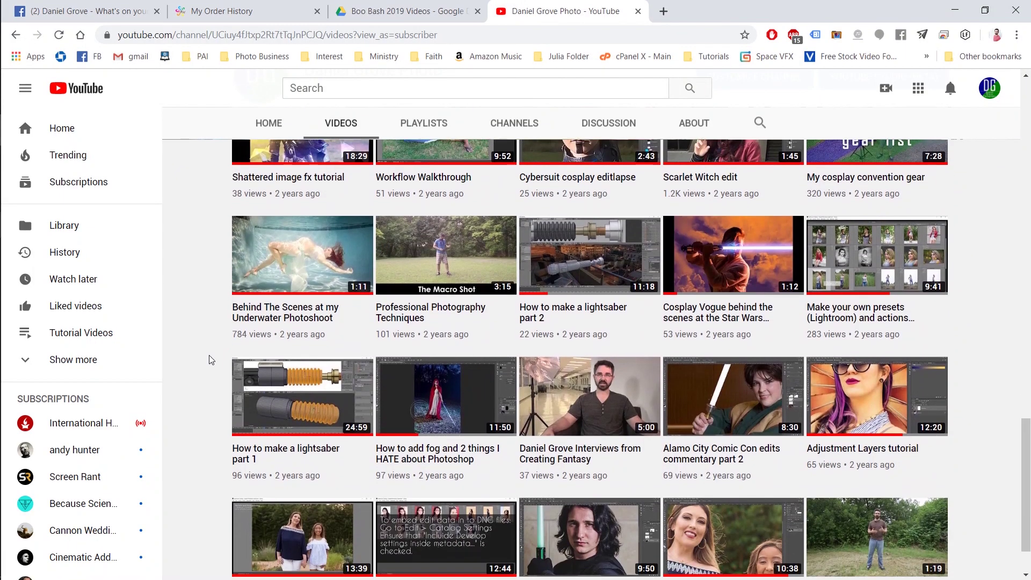
# Step: Scroll the channel's Videos tab and play 'How to add fog and 2 things I HATE about Photoshop'
pyautogui.scroll(-3, 213, 359)
pyautogui.click(403, 317)
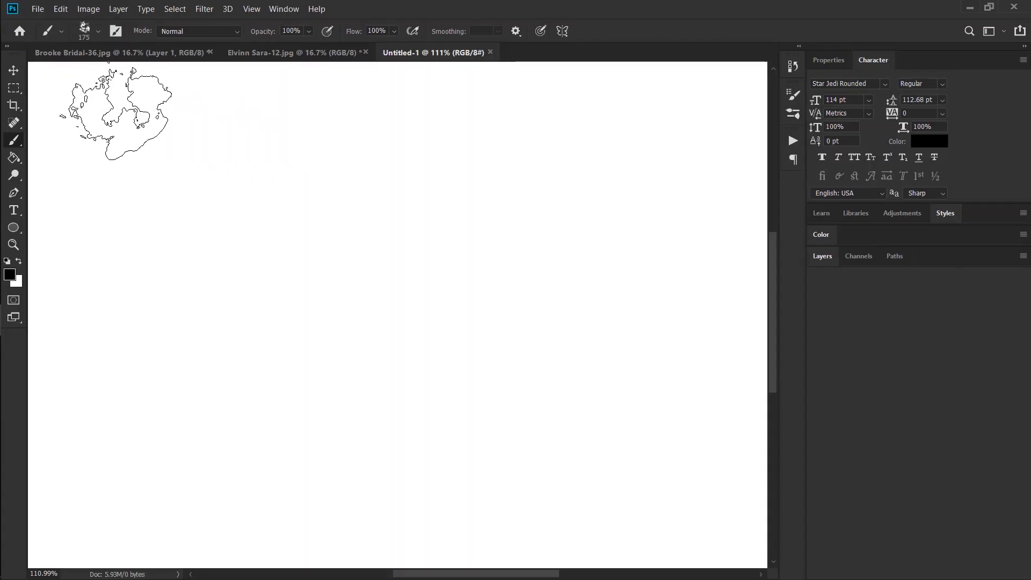
# Step: Paint 30%-opacity smoke down the left edge, through the middle and across the bottom right
pyautogui.moveTo(121, 117)
pyautogui.mouseDown()
pyautogui.moveTo(97, 268)
pyautogui.moveTo(115, 530)
pyautogui.moveTo(108, 558)
pyautogui.mouseUp()
pyautogui.press('[')
pyautogui.moveTo(322, 123)
pyautogui.mouseDown()
pyautogui.moveTo(329, 509)
pyautogui.moveTo(325, 563)
pyautogui.mouseUp()
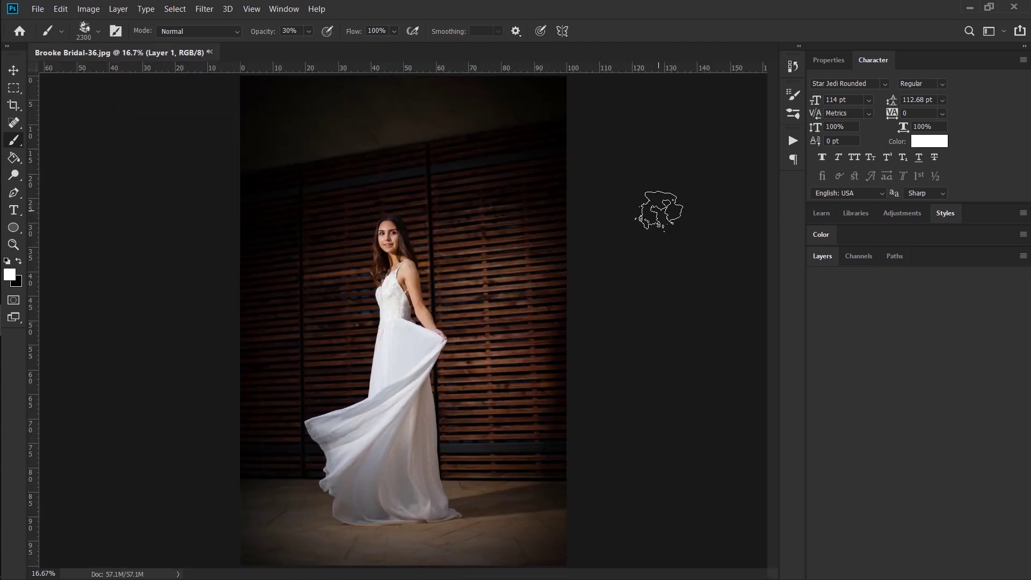
pyautogui.moveTo(538, 421)
pyautogui.mouseDown()
pyautogui.moveTo(408, 472)
pyautogui.moveTo(312, 477)
pyautogui.moveTo(506, 318)
pyautogui.moveTo(574, 426)
pyautogui.moveTo(517, 517)
pyautogui.moveTo(274, 537)
pyautogui.mouseUp()
# Step: At 20% opacity, add smaller smoke strokes along the bottom and lower right edge
pyautogui.press('2')
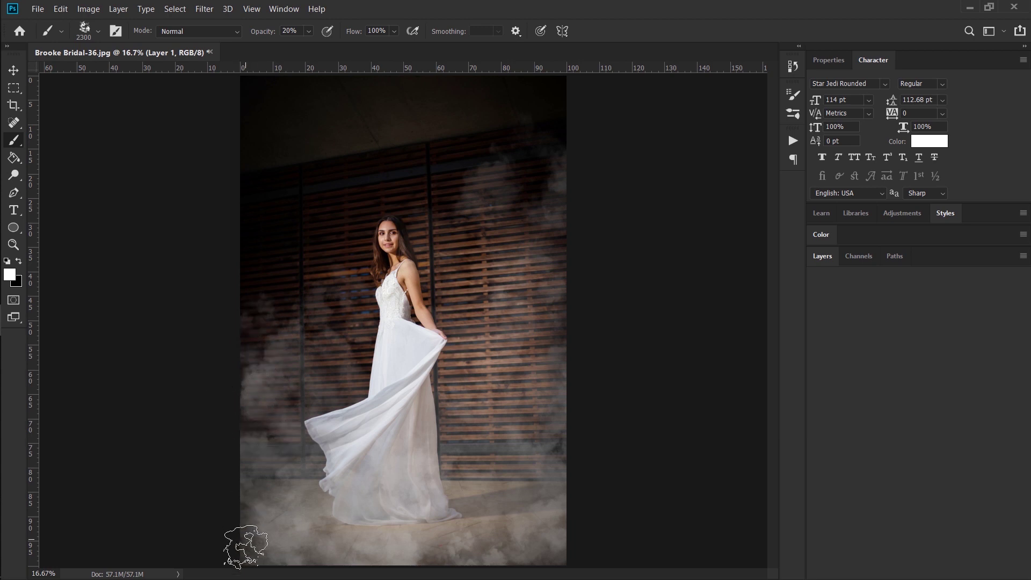
pyautogui.moveTo(245, 547); pyautogui.dragTo(430, 505)
pyautogui.press('[')
pyautogui.press('[')
pyautogui.press('[')
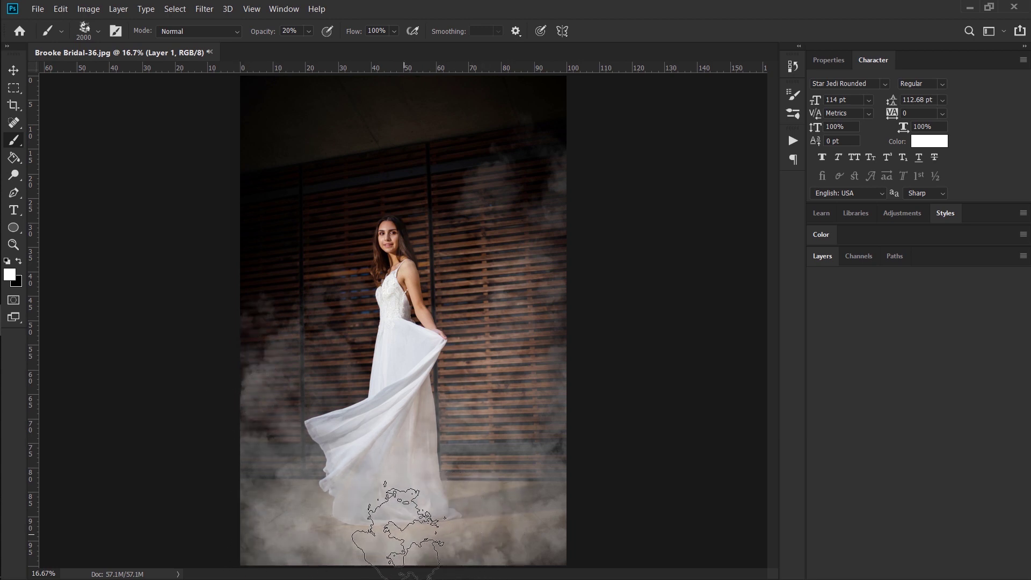
pyautogui.press('[')
pyautogui.press('[')
pyautogui.press('[')
pyautogui.press('[')
pyautogui.press('[')
pyautogui.press('[')
pyautogui.press('[')
pyautogui.press('[')
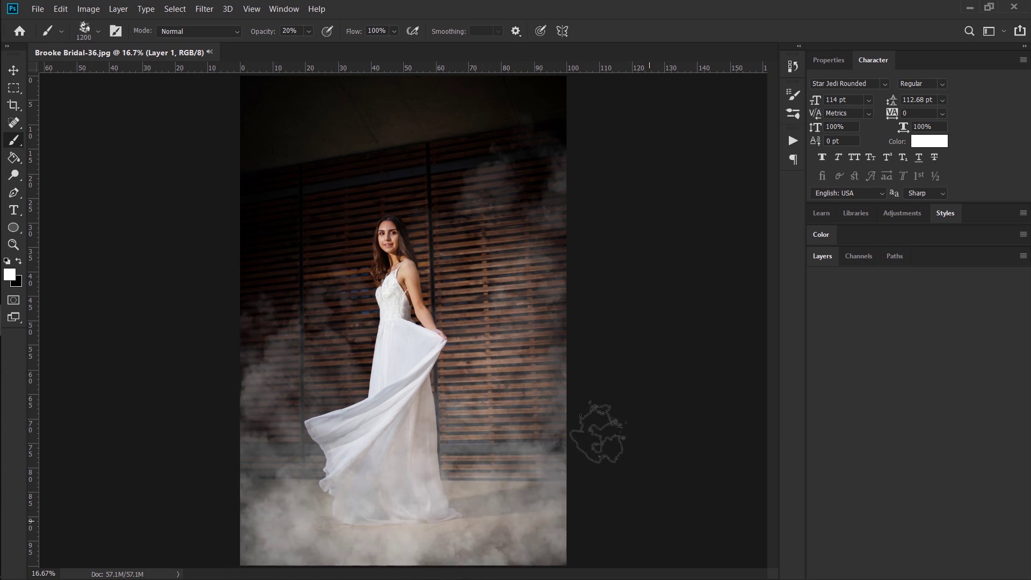
pyautogui.moveTo(597, 432); pyautogui.dragTo(524, 427)
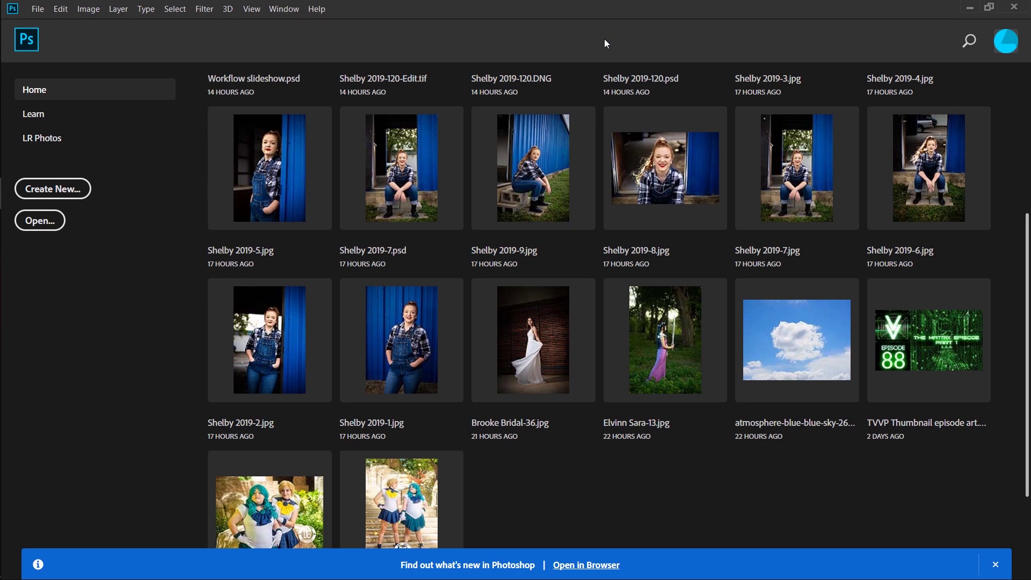
# Step: Create a 2048 × 2048 px white document, zoom in slightly and switch to the Brush tool
pyautogui.hotkey('ctrl', 'n')
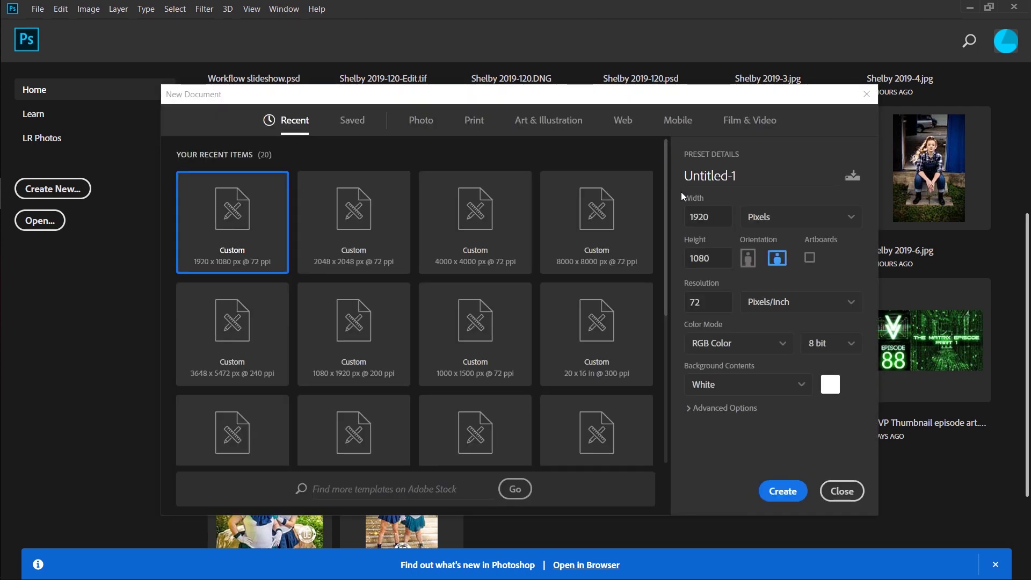
pyautogui.doubleClick(709, 215)
pyautogui.write('2048')
pyautogui.press('Tab')
pyautogui.write('2048')
pyautogui.press('Return')
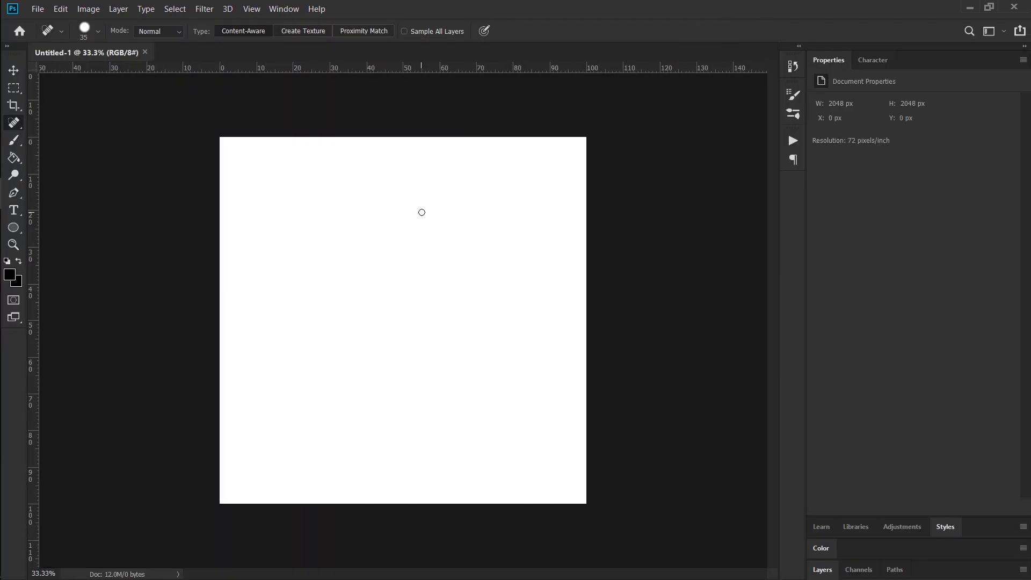
pyautogui.press('z')
pyautogui.moveTo(395, 246); pyautogui.dragTo(407, 249)
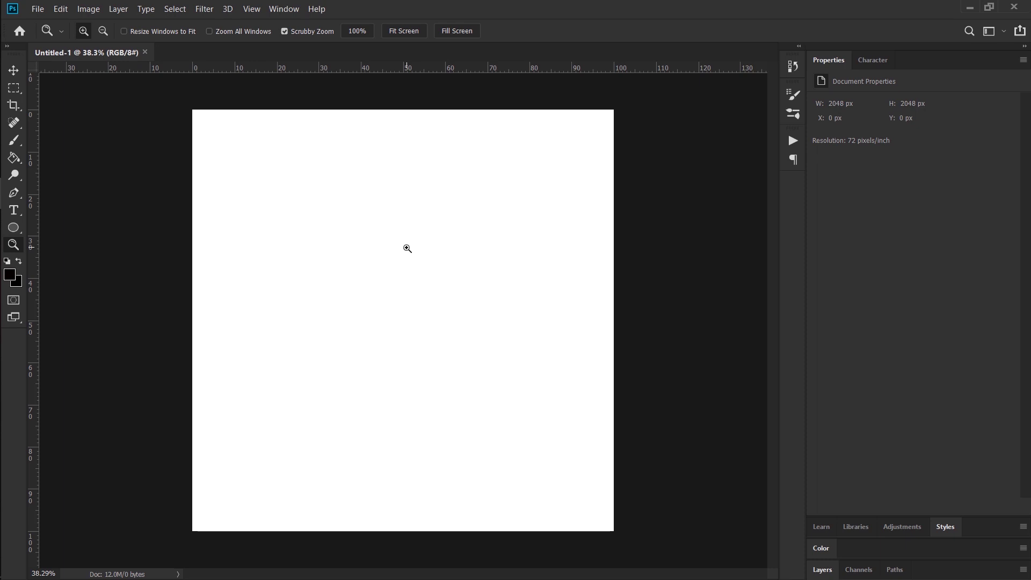
pyautogui.press('b')
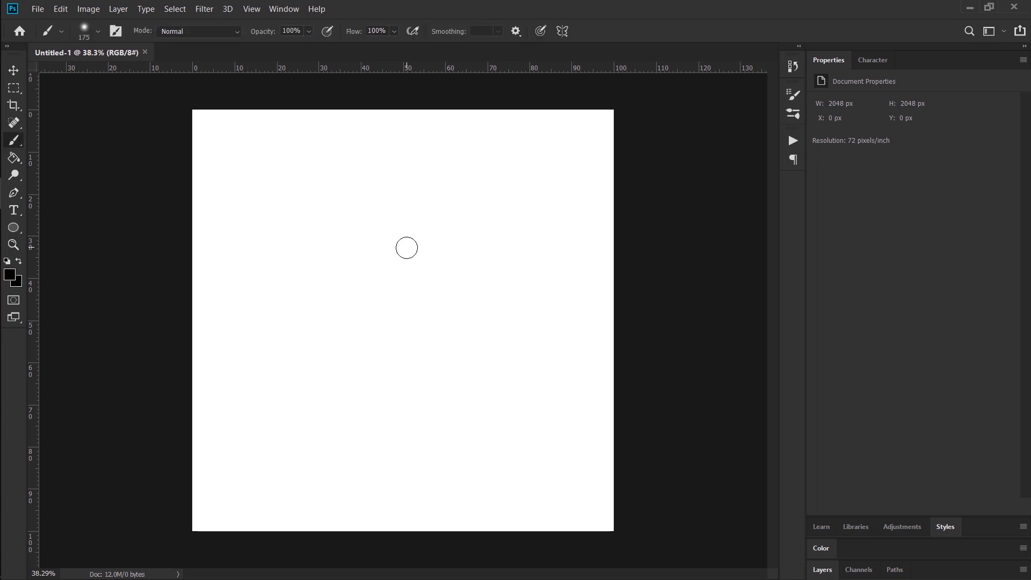
# Step: Browse the Brush Preset picker down to the ps_and_gimp cloud brushes folder, then close it
pyautogui.rightClick(406, 247)
pyautogui.scroll(-1, 545, 455)
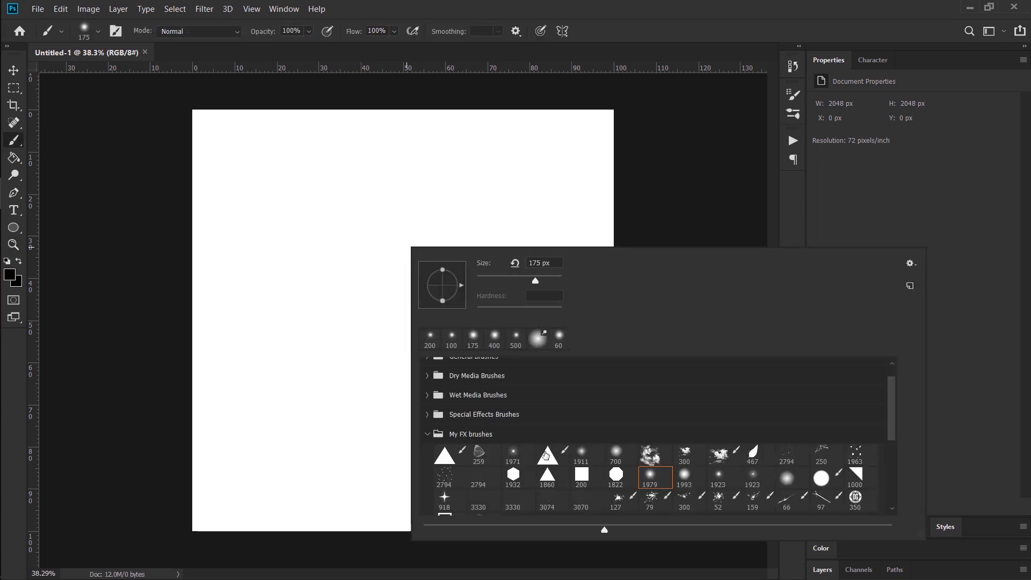
pyautogui.scroll(-6, 546, 455)
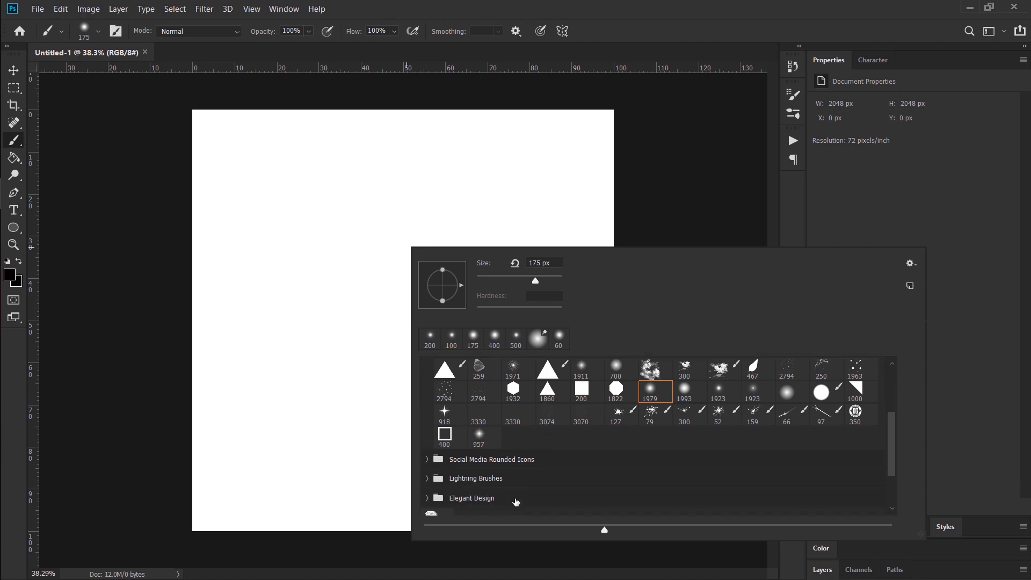
pyautogui.scroll(-3, 515, 501)
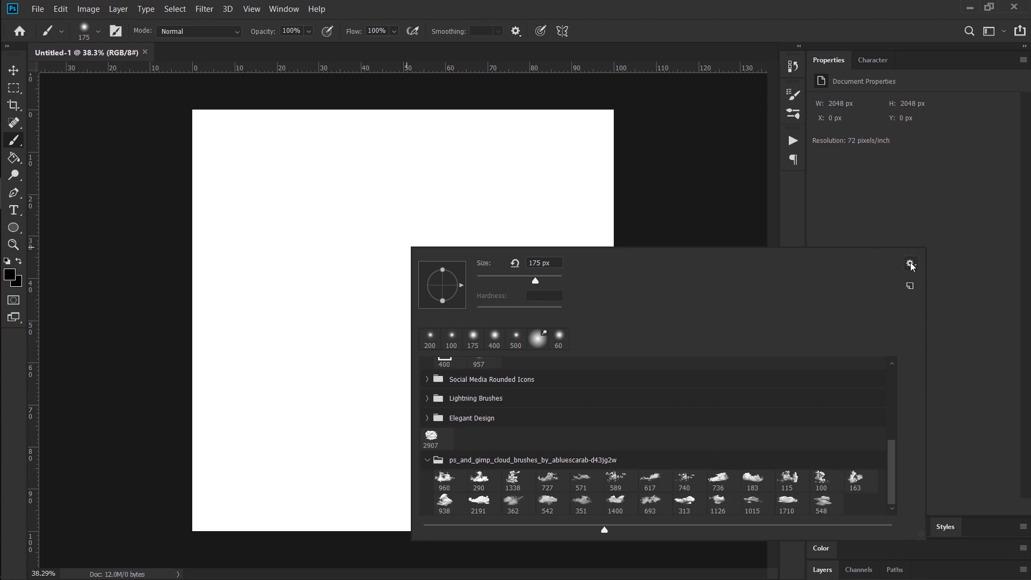
pyautogui.click(911, 265)
pyautogui.click(459, 273)
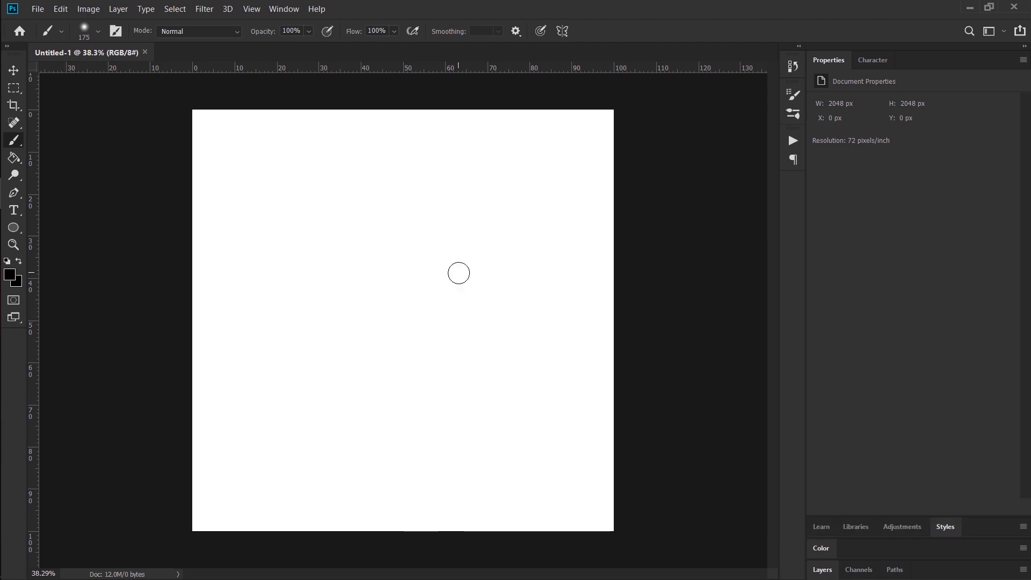
# Step: Load the cloud brushes .abr file through the brush Preset Manager
pyautogui.rightClick(447, 207)
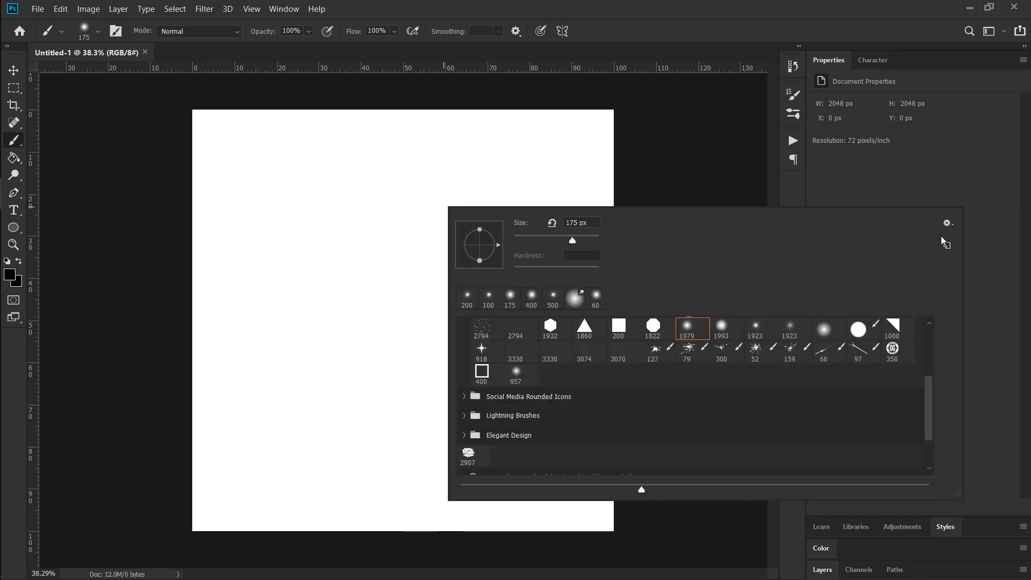
pyautogui.click(947, 223)
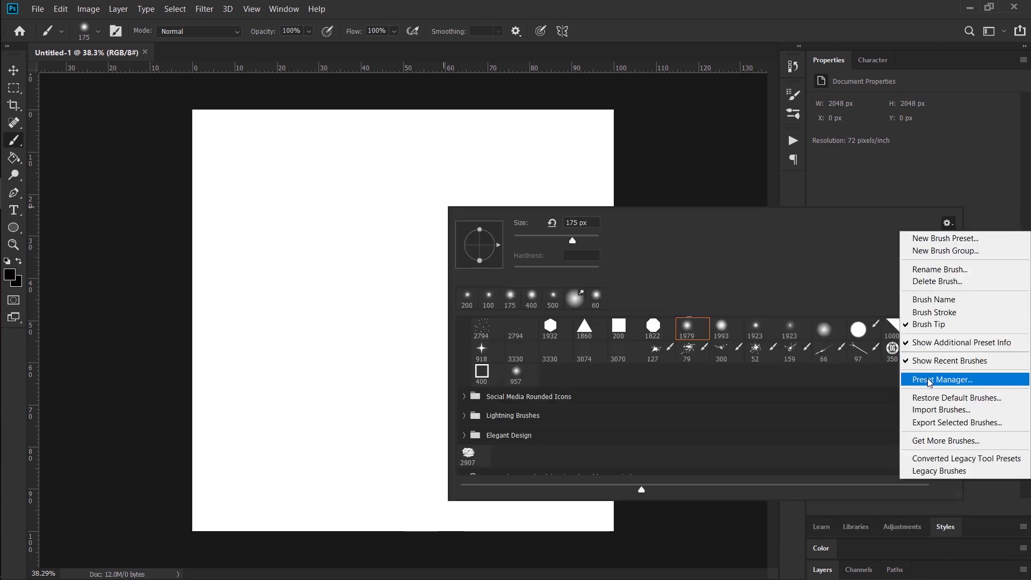
pyautogui.click(942, 379)
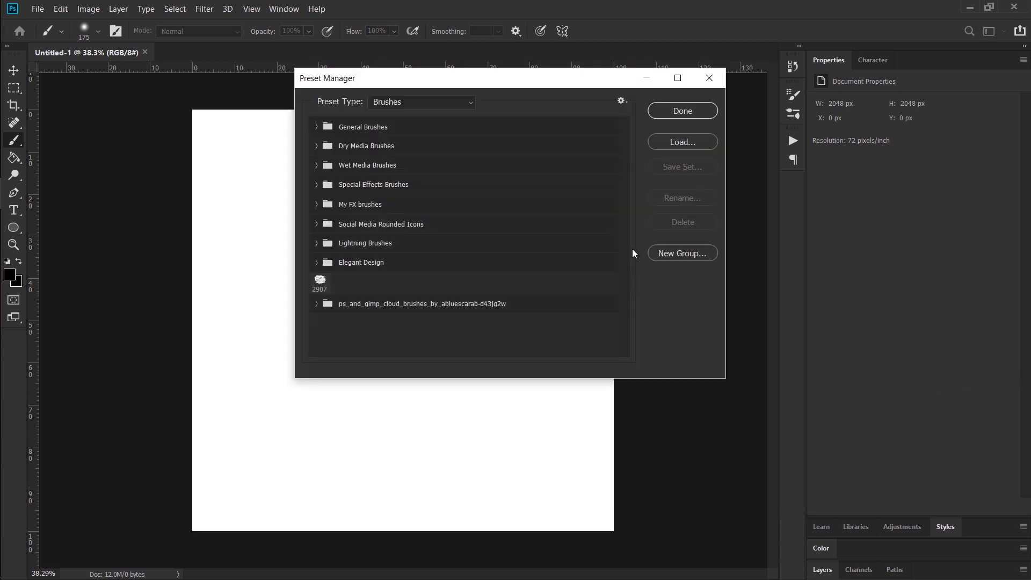
pyautogui.click(680, 142)
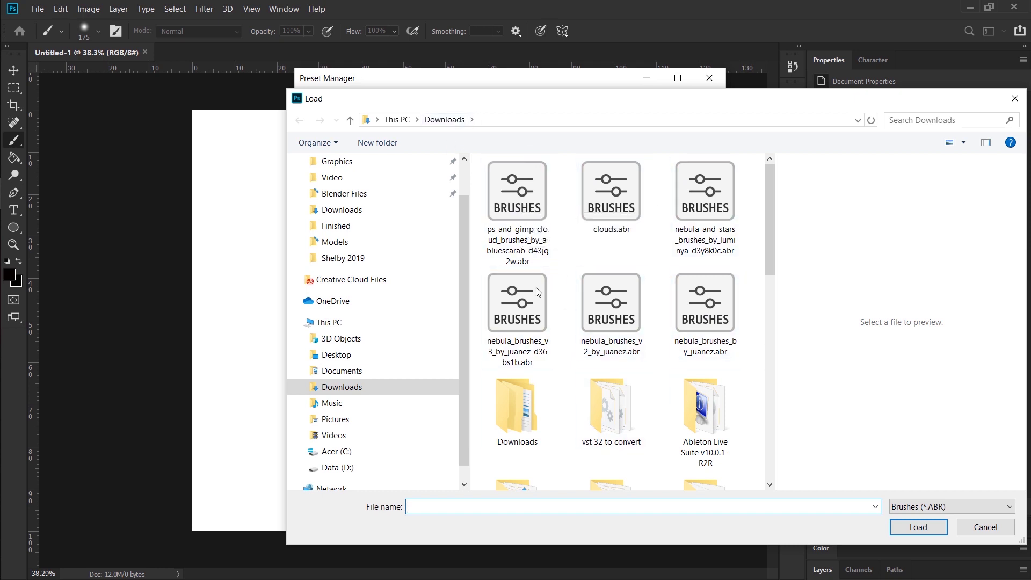
pyautogui.click(518, 189)
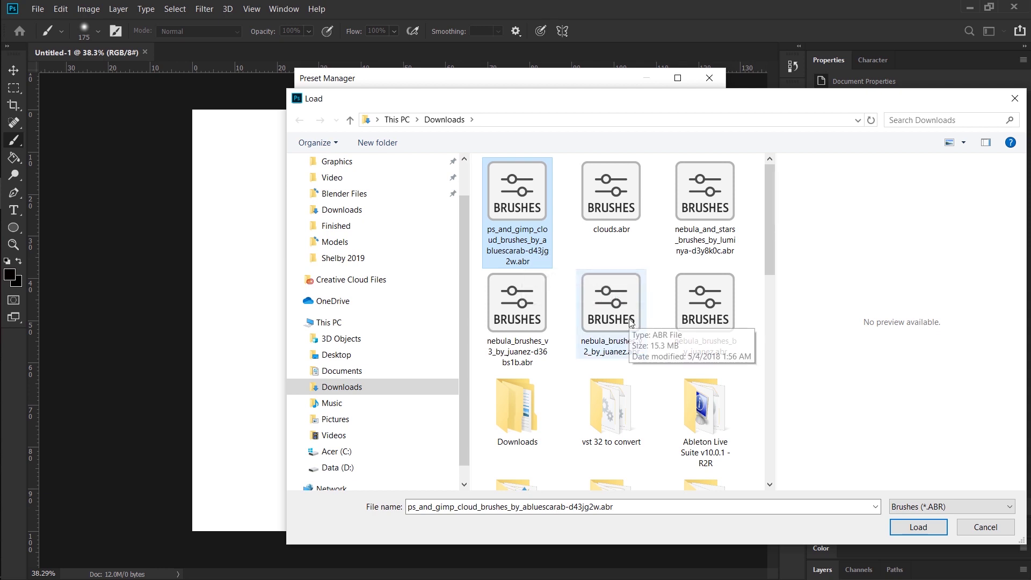
pyautogui.press('Return')
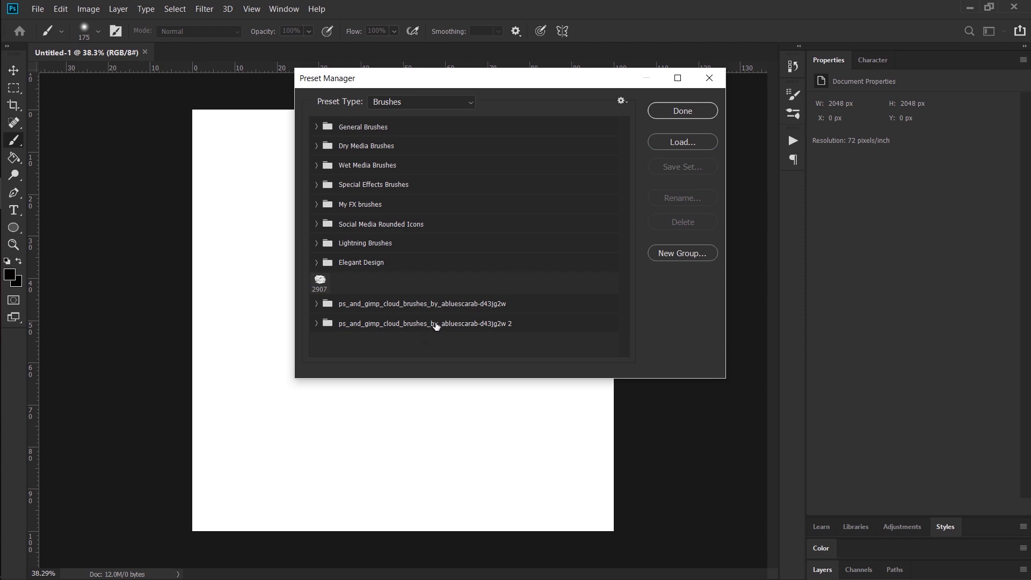
# Step: Delete the duplicate cloud brush group, confirm, and close the Preset Manager
pyautogui.click(317, 322)
pyautogui.rightClick(397, 341)
pyautogui.press('Escape')
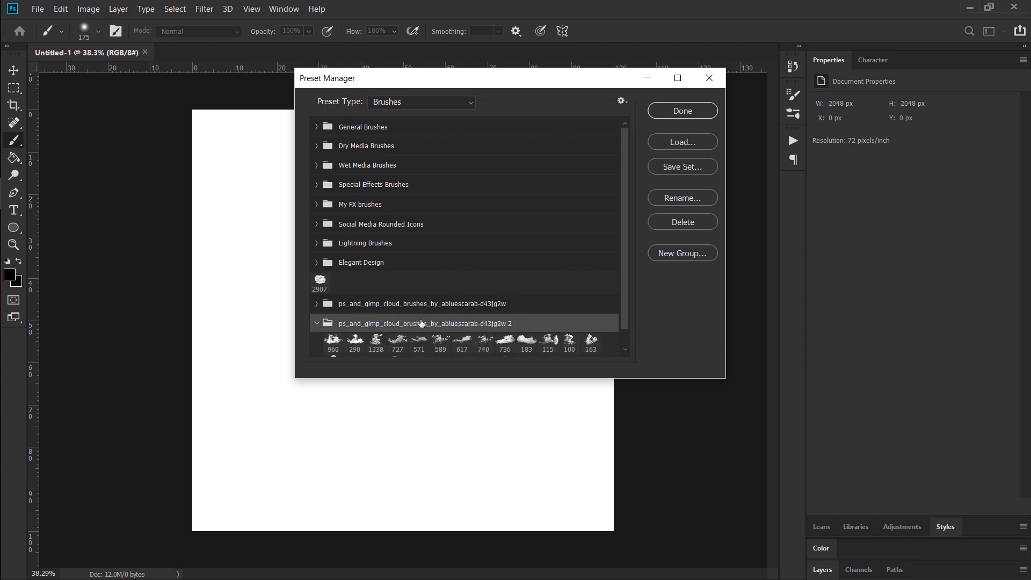
pyautogui.rightClick(419, 323)
pyautogui.click(448, 341)
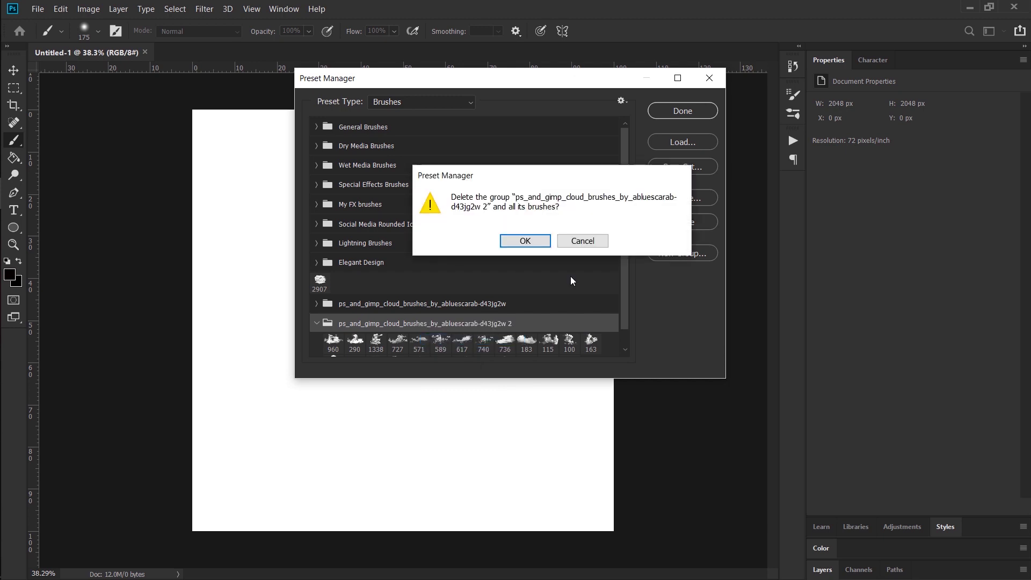
pyautogui.click(546, 242)
pyautogui.click(681, 110)
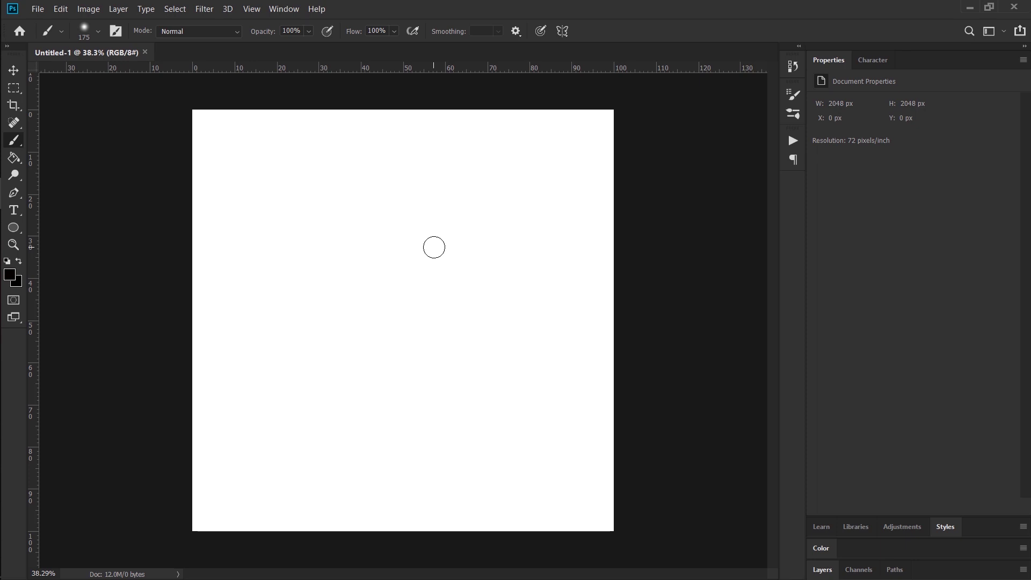
# Step: Choose the 740 cloud brush and stamp clouds at the canvas centre and lower right
pyautogui.rightClick(434, 247)
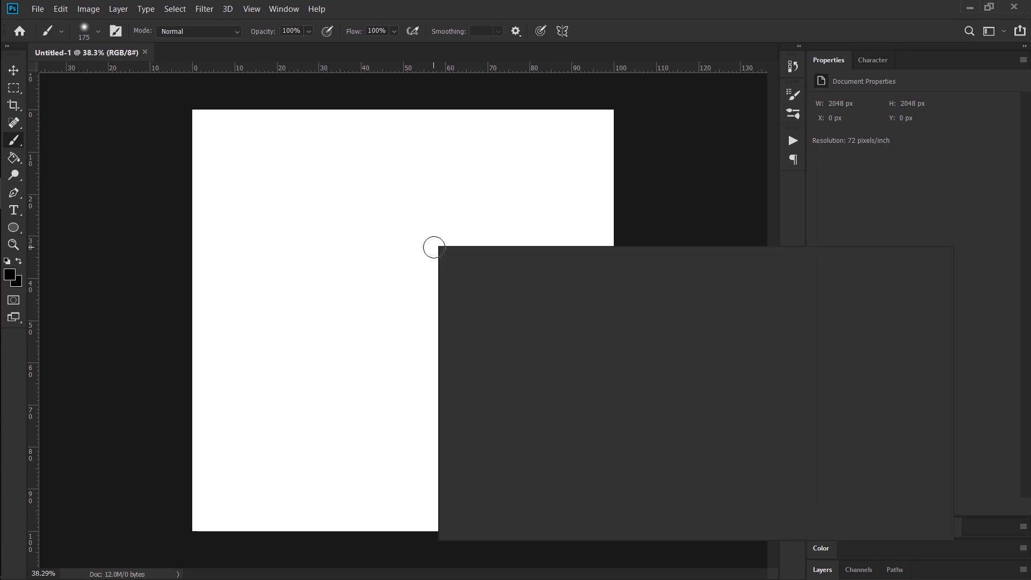
pyautogui.scroll(-3, 505, 405)
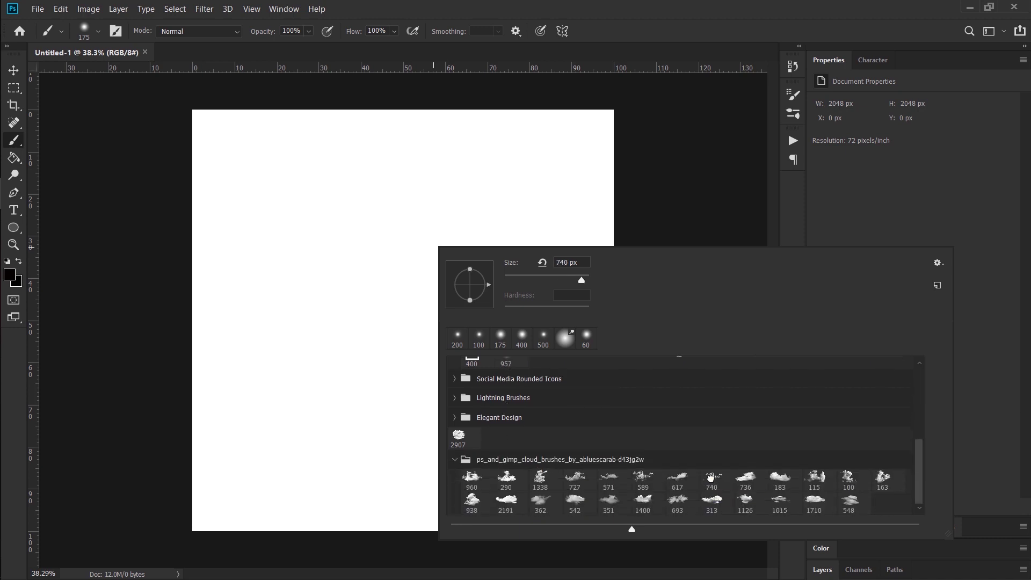
pyautogui.click(711, 481)
pyautogui.click(840, 222)
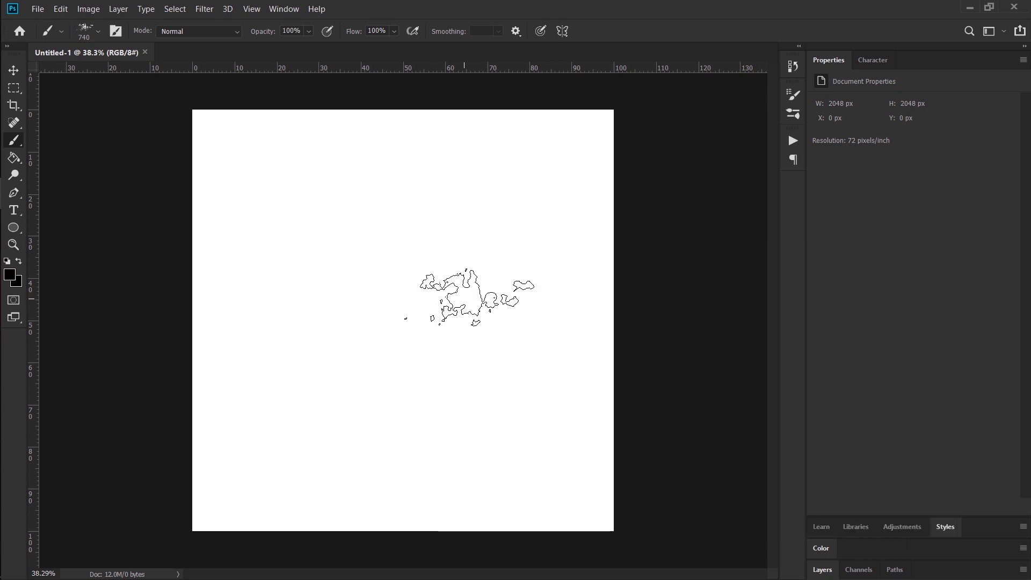
pyautogui.click(354, 242)
pyautogui.click(371, 249)
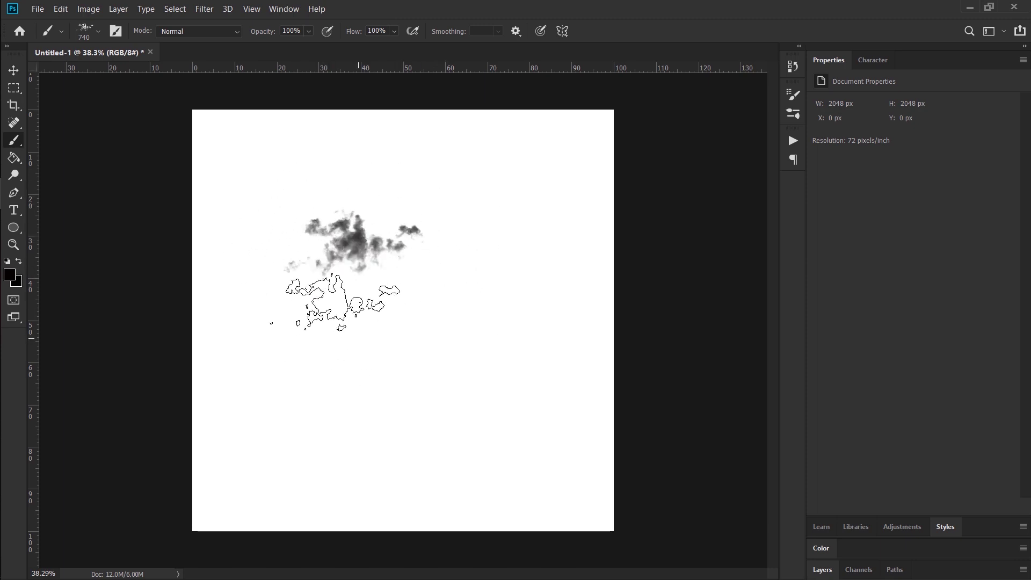
pyautogui.doubleClick(552, 525)
pyautogui.click(479, 400)
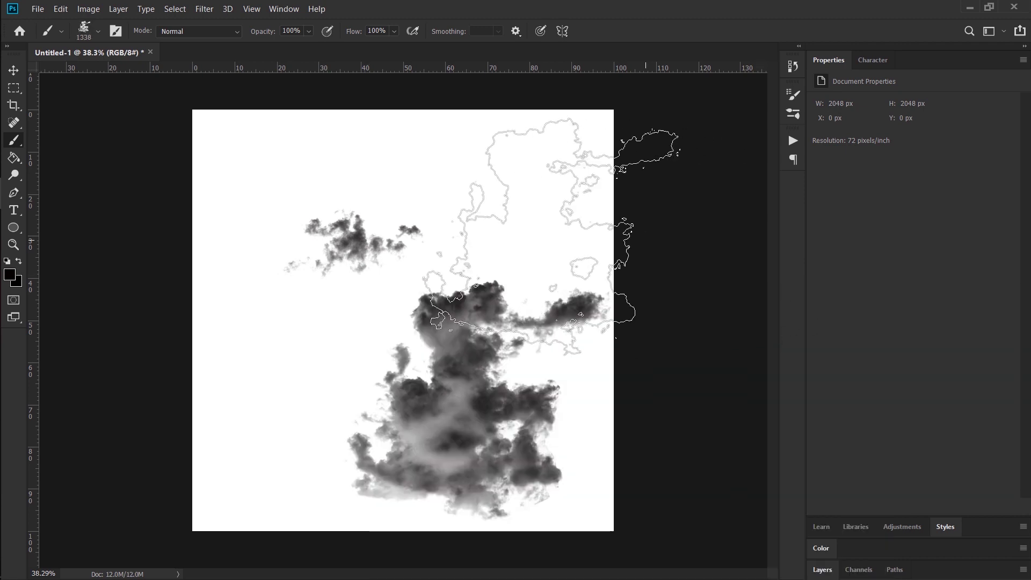
# Step: Stamp a small 163 px cloud and a large 700 px cloud on the left, then show Layers
pyautogui.rightClick(399, 268)
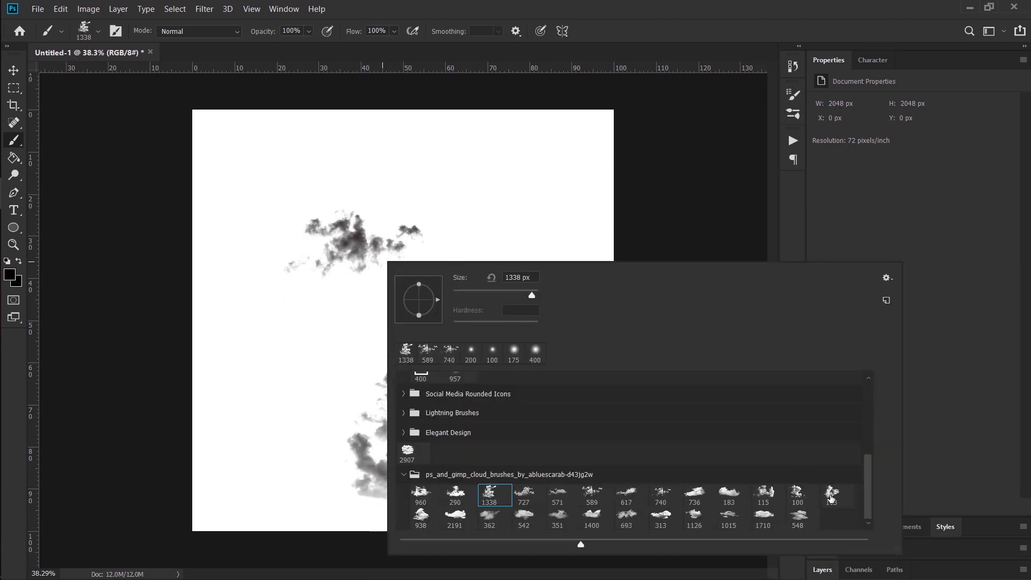
pyautogui.click(832, 498)
pyautogui.click(267, 370)
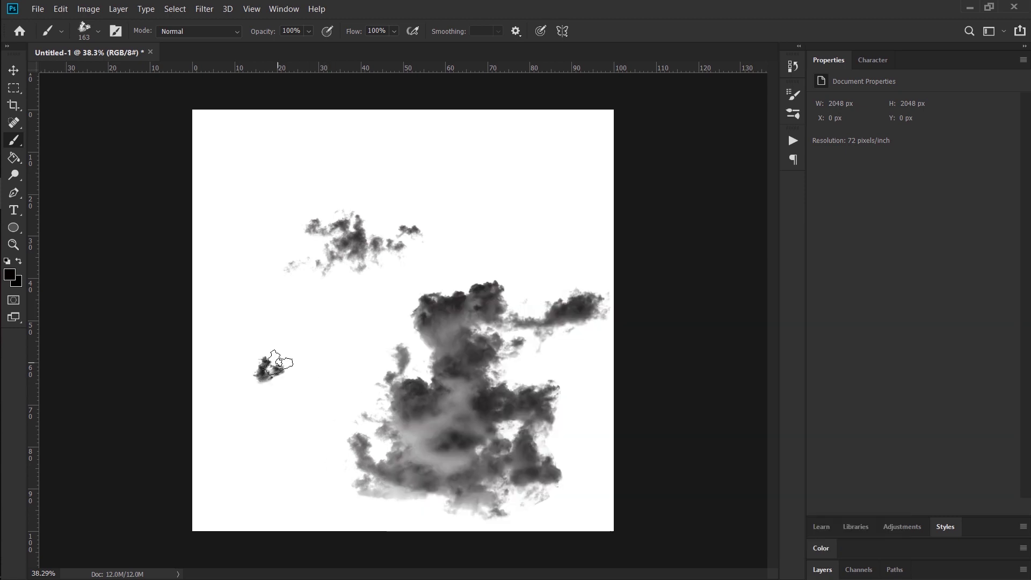
pyautogui.press(']')
pyautogui.press(']')
pyautogui.press(']')
pyautogui.press(']')
pyautogui.press(']')
pyautogui.press(']')
pyautogui.press(']')
pyautogui.press(']')
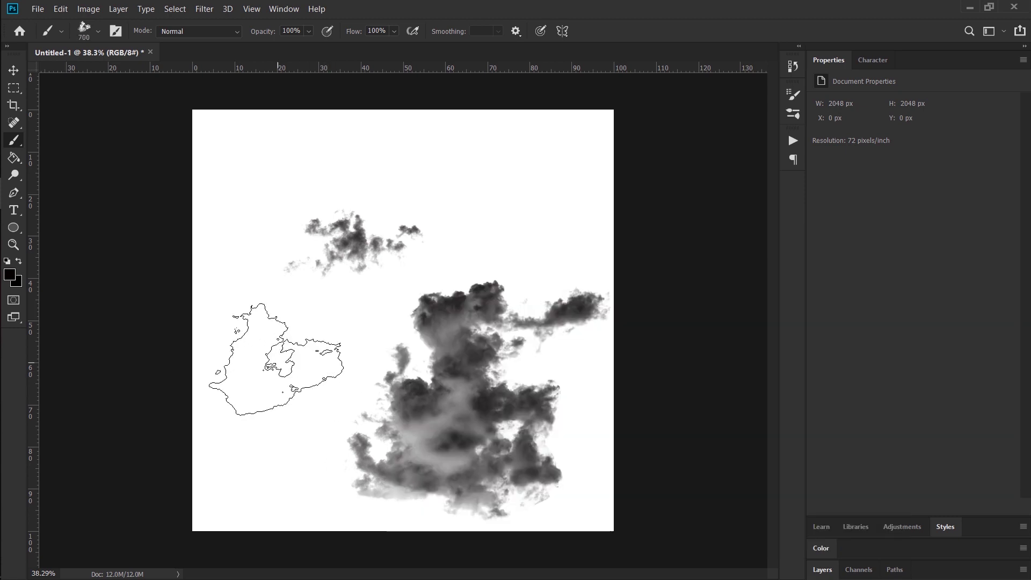
pyautogui.click(281, 363)
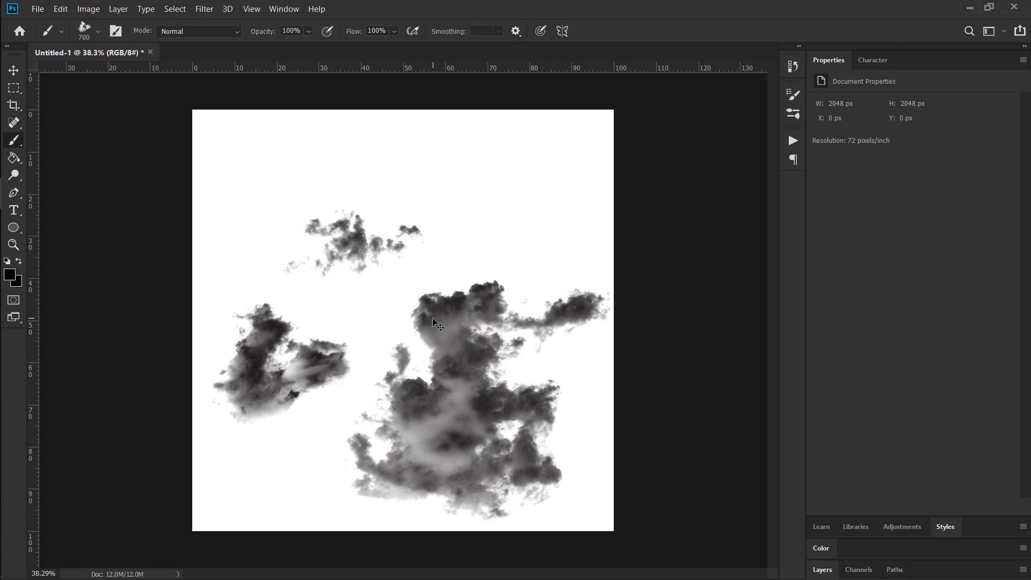
pyautogui.press('F7')
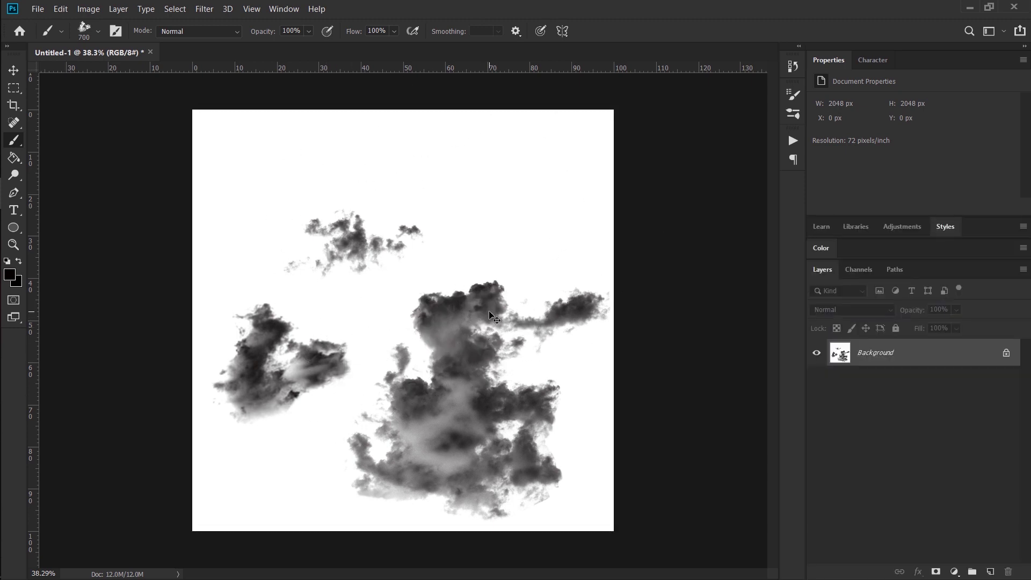
# Step: Undo the stamps and paint one large grey cloud mid-canvas with the 740 brush at 2100 px
pyautogui.hotkey('ctrl', 'z')
pyautogui.hotkey('ctrl', 'z')
pyautogui.hotkey('ctrl', 'z')
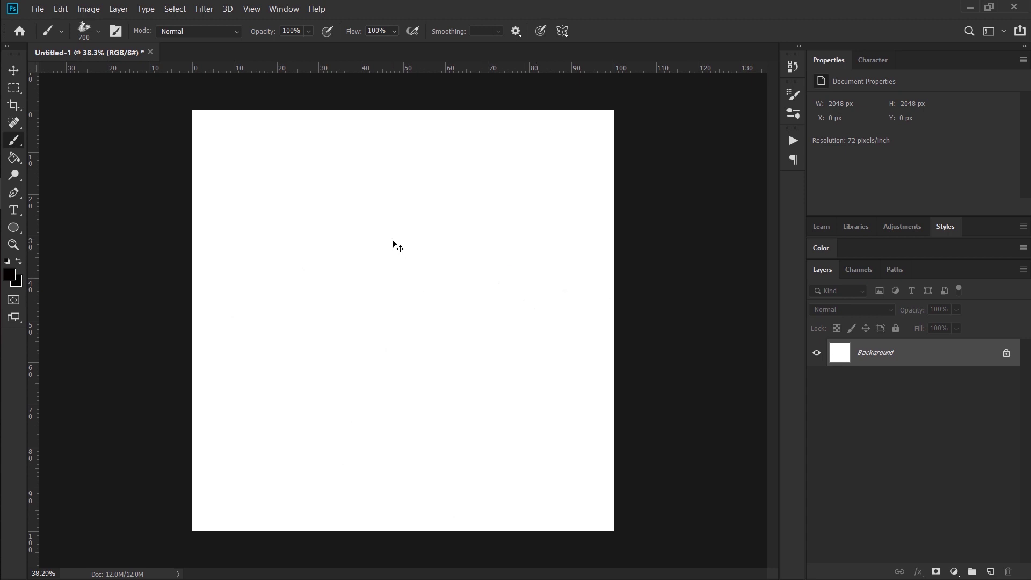
pyautogui.rightClick(390, 278)
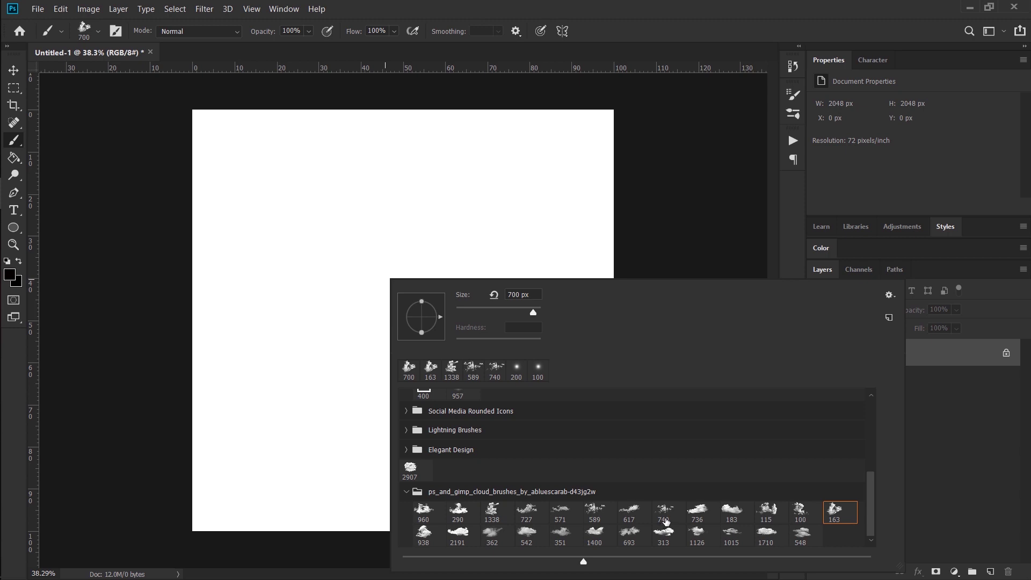
pyautogui.click(666, 517)
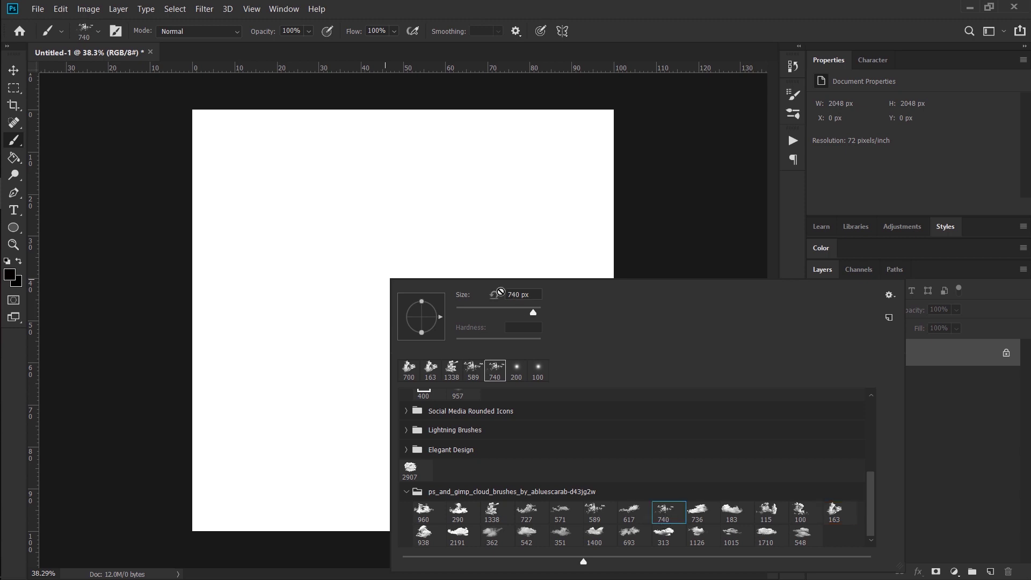
pyautogui.press('Escape')
pyautogui.press(']')
pyautogui.press(']')
pyautogui.press(']')
pyautogui.press(']')
pyautogui.press(']')
pyautogui.press(']')
pyautogui.press(']')
pyautogui.press(']')
pyautogui.press(']')
pyautogui.press(']')
pyautogui.press(']')
pyautogui.press(']')
pyautogui.press(']')
pyautogui.press(']')
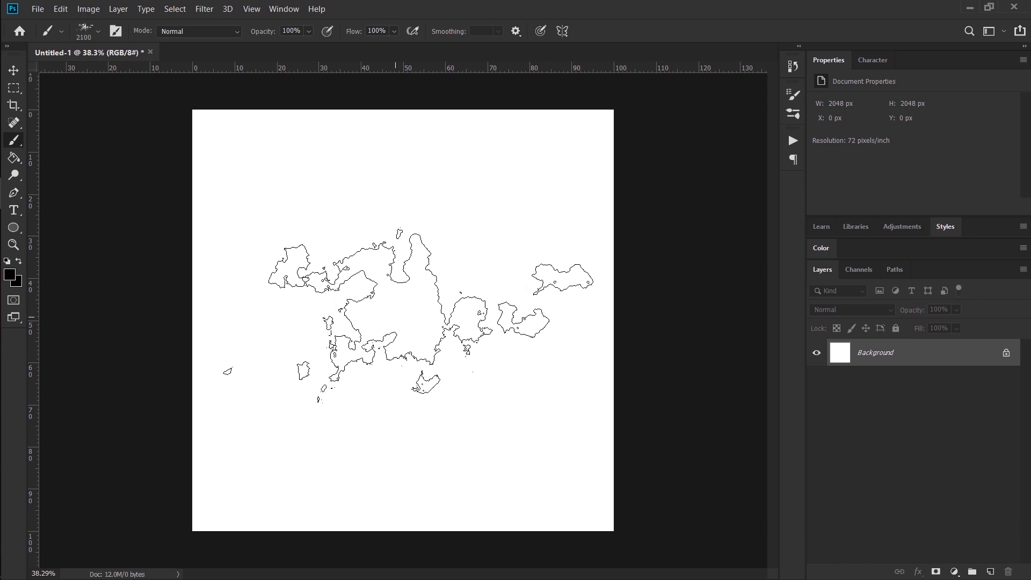
pyautogui.press(']')
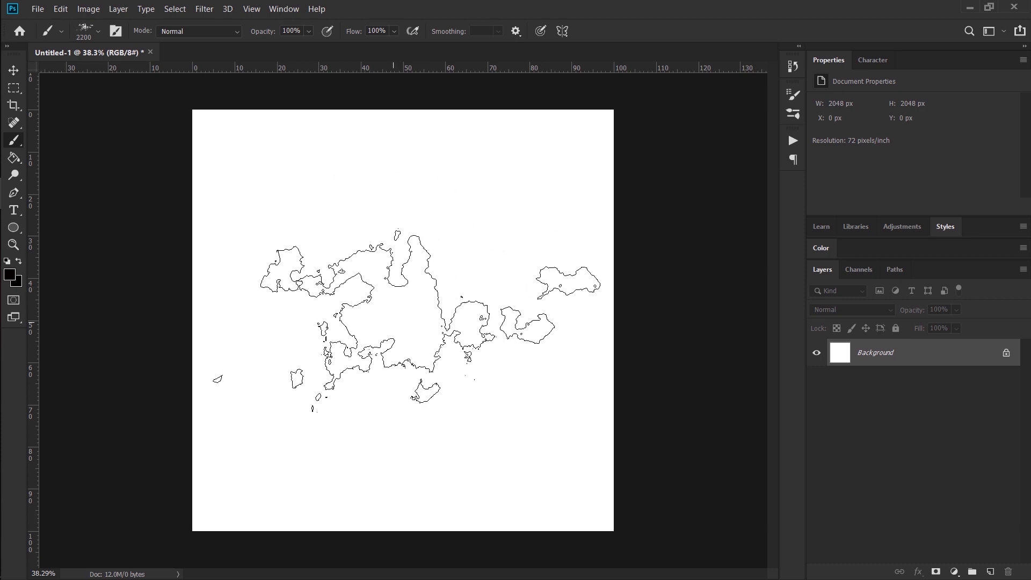
pyautogui.click(395, 317)
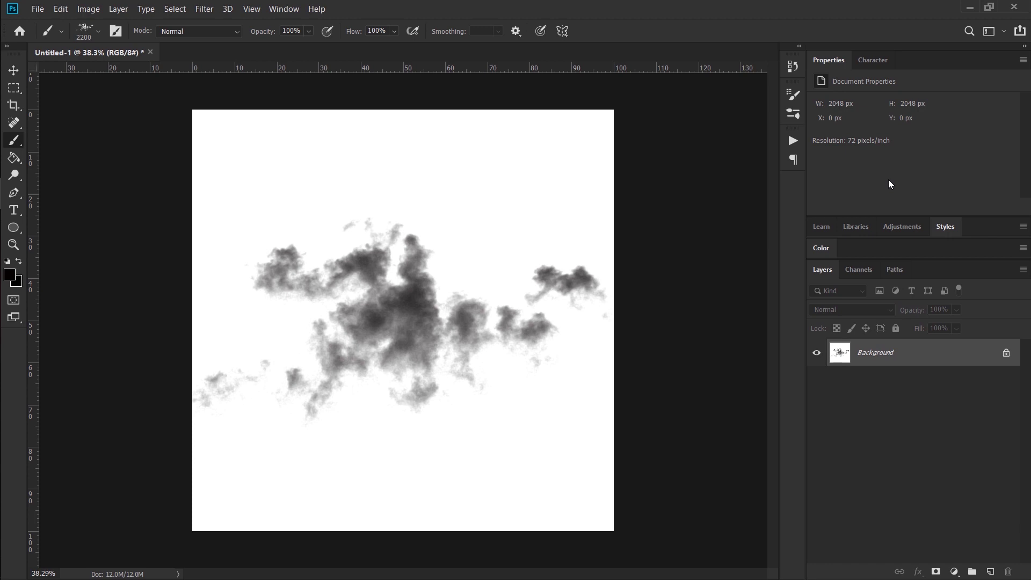
pyautogui.hotkey('ctrl', 'z')
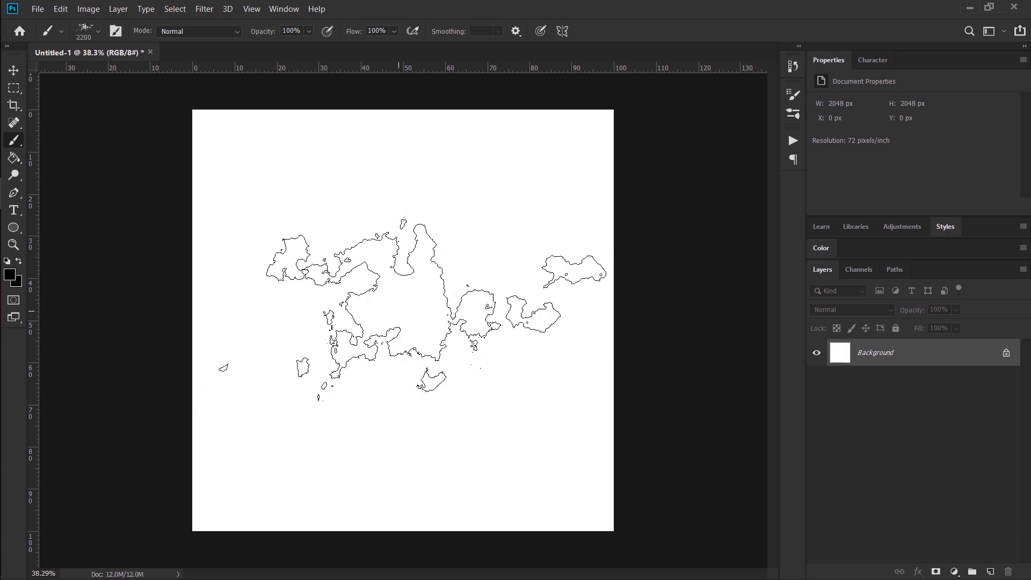
pyautogui.press('[')
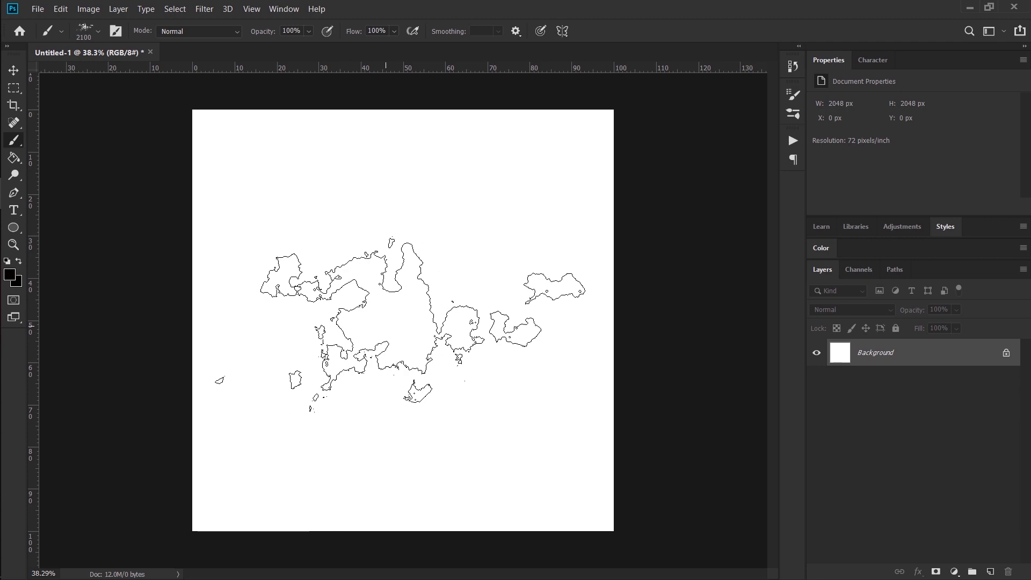
pyautogui.click(388, 324)
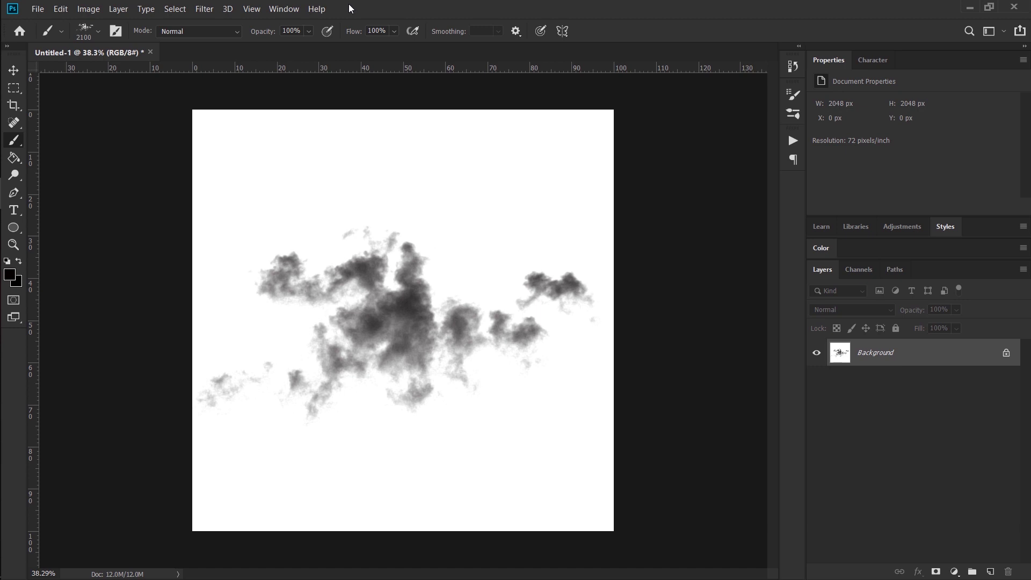
# Step: Define the painted cloud as a brush preset named 'Cloud brush example'
pyautogui.click(65, 11)
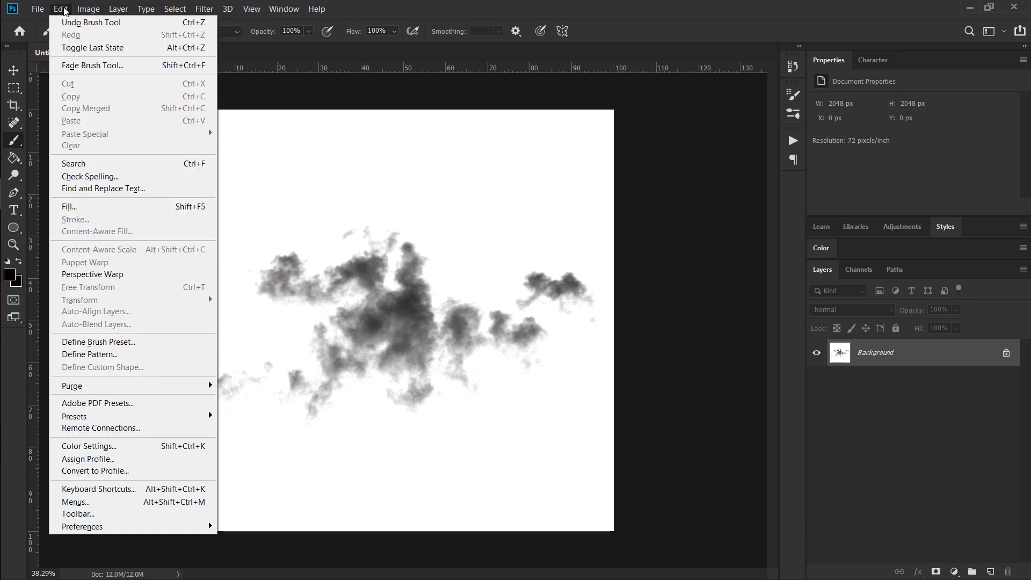
pyautogui.click(118, 342)
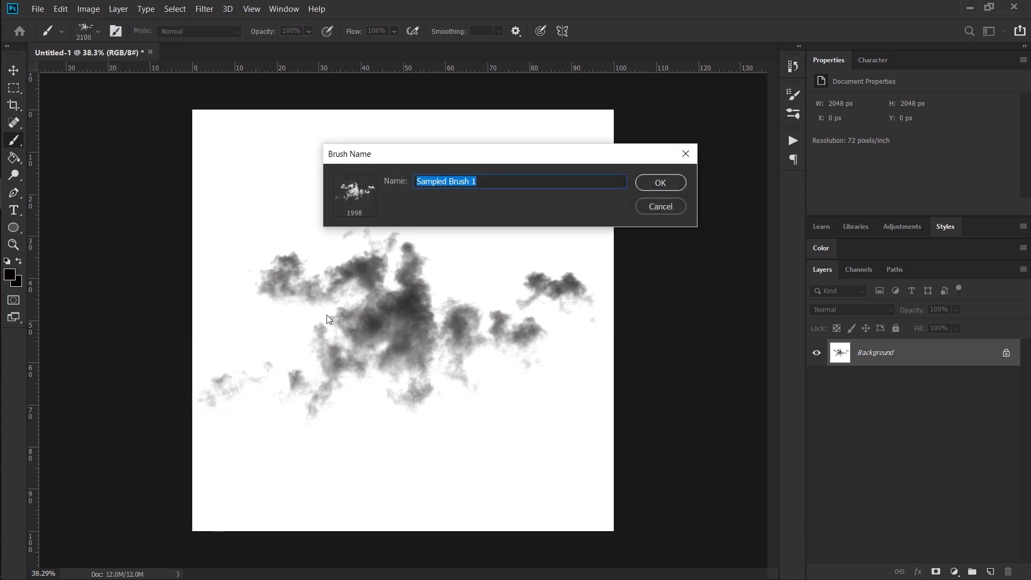
pyautogui.write('CLoud burhs')
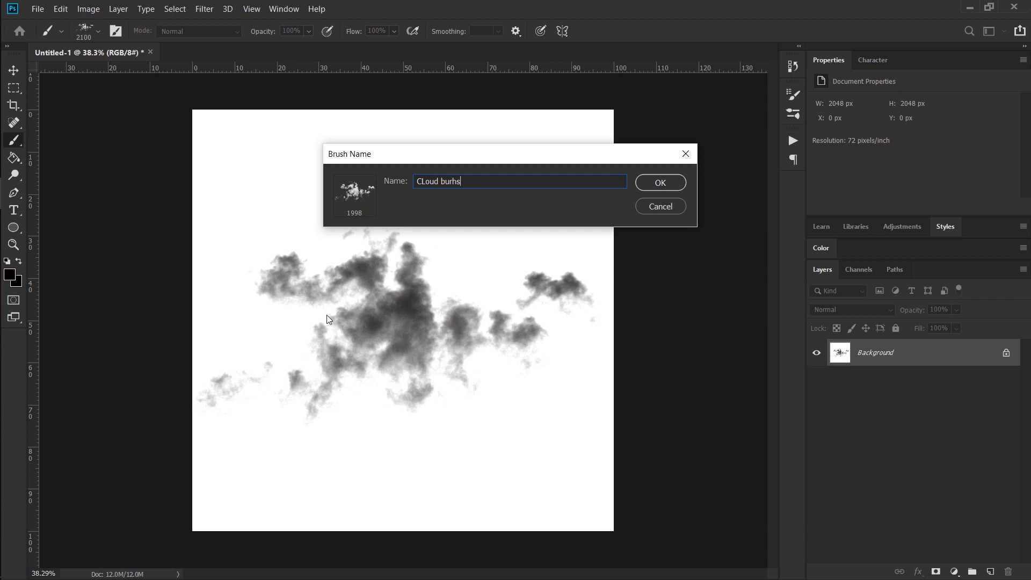
pyautogui.hotkey('ctrl', 'a')
pyautogui.write('Cloud brush exmple')
pyautogui.press('BackSpace')
pyautogui.write('ample')
pyautogui.press('Return')
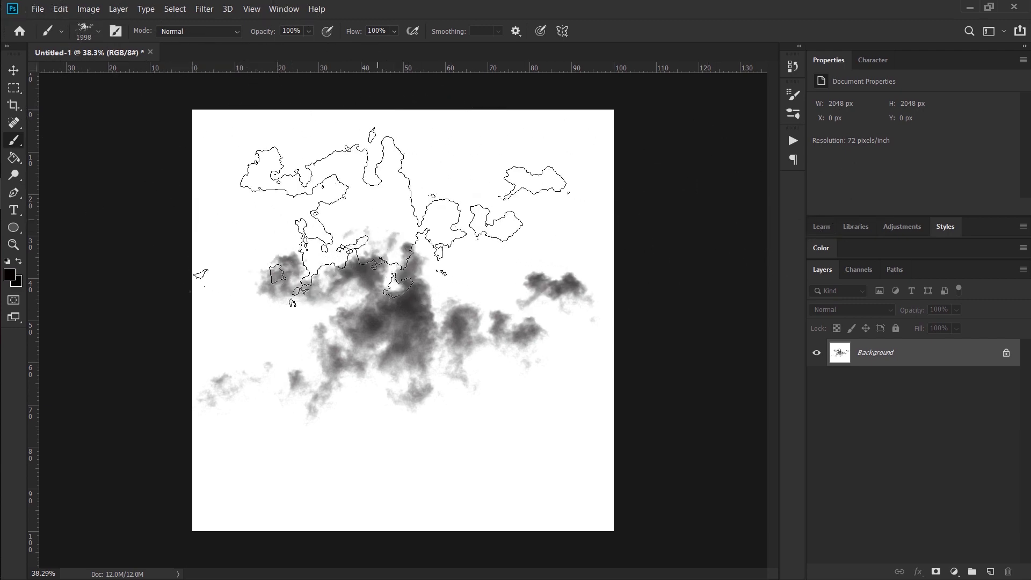
# Step: Check the new preset in the brush picker and undo the test cloud to clear the canvas
pyautogui.rightClick(385, 221)
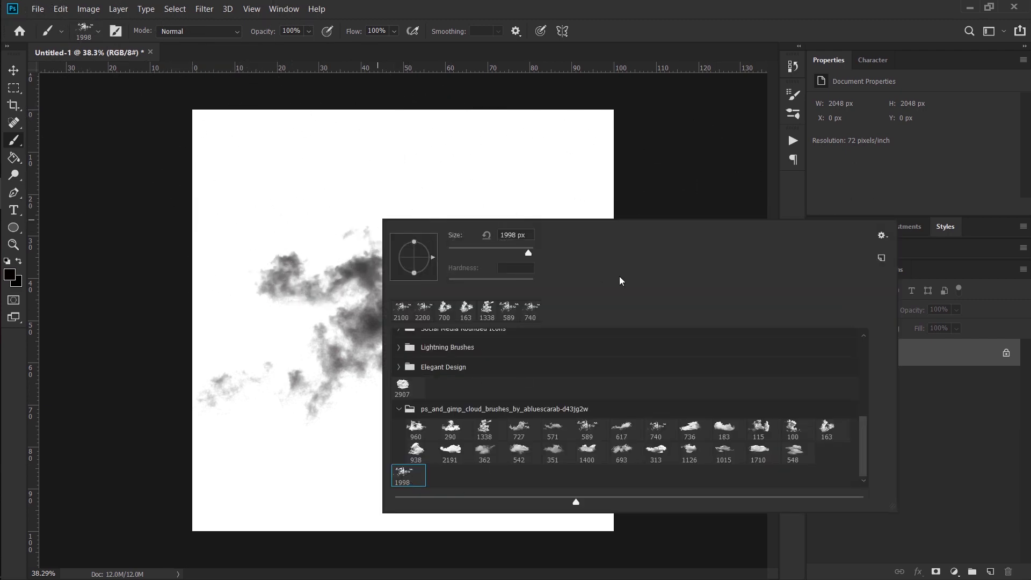
pyautogui.click(848, 188)
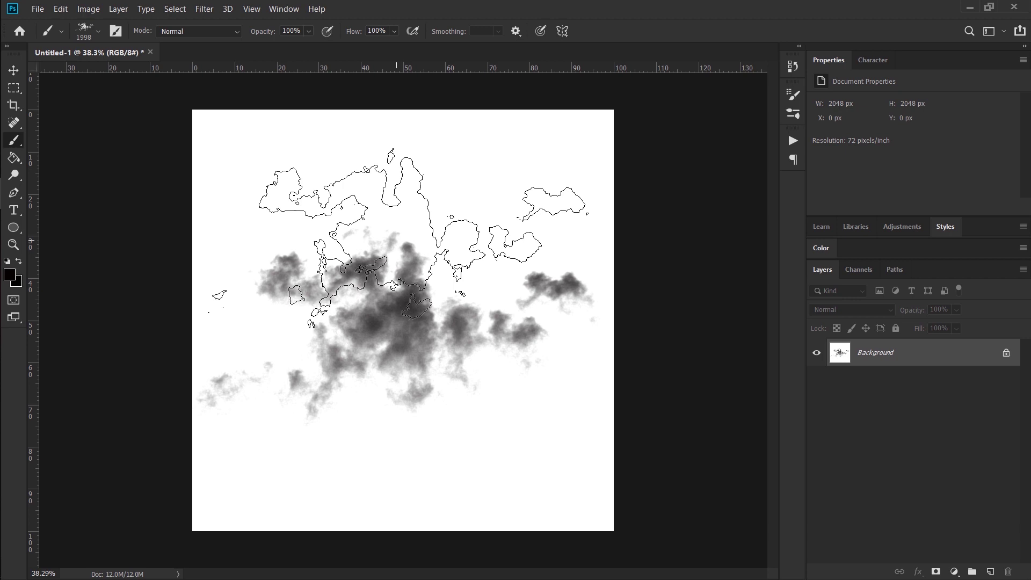
pyautogui.hotkey('ctrl', 'z')
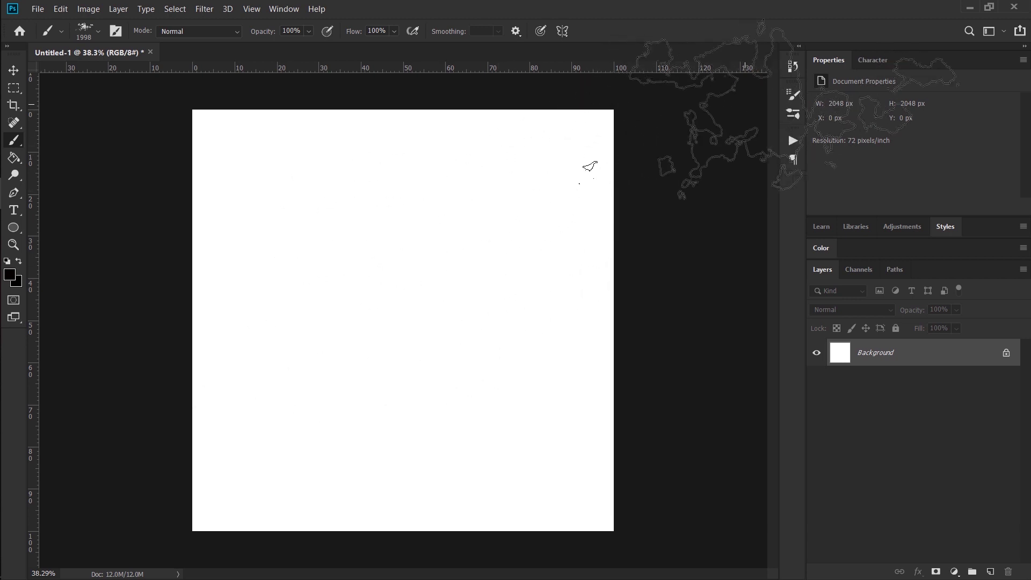
# Step: In Brush Settings, raise the cloud brush spacing to 155%
pyautogui.click(796, 97)
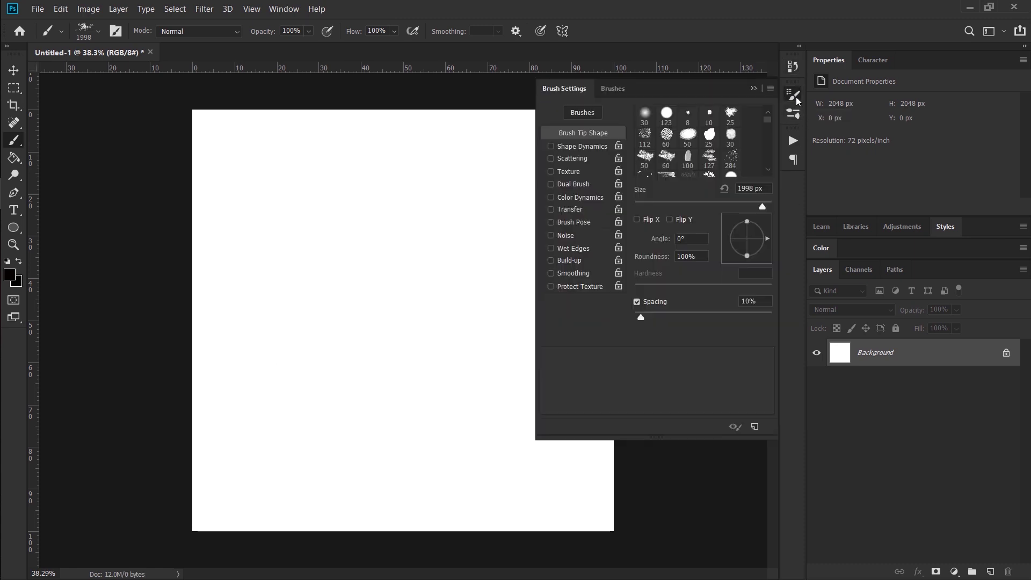
pyautogui.click(295, 10)
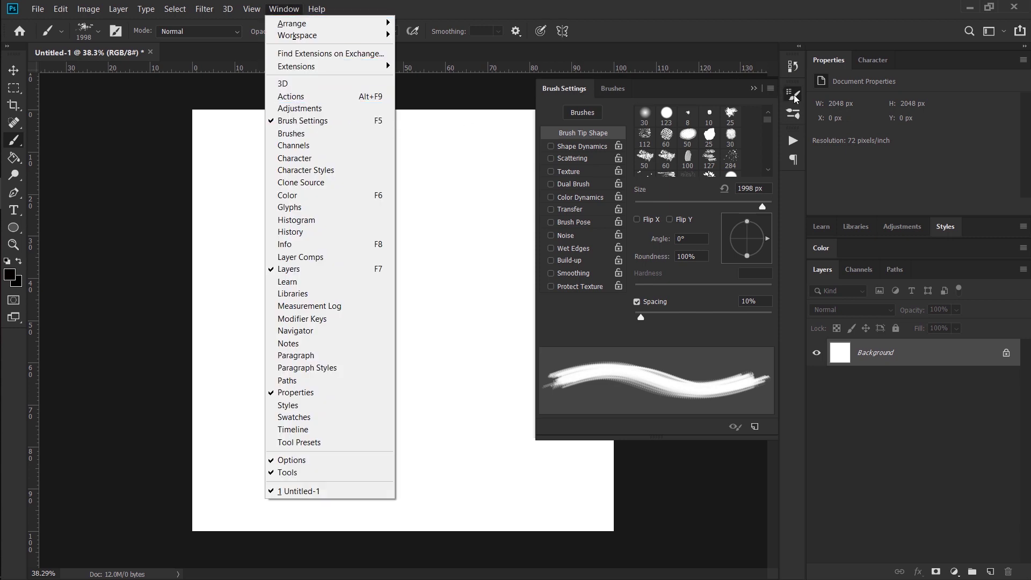
pyautogui.click(800, 132)
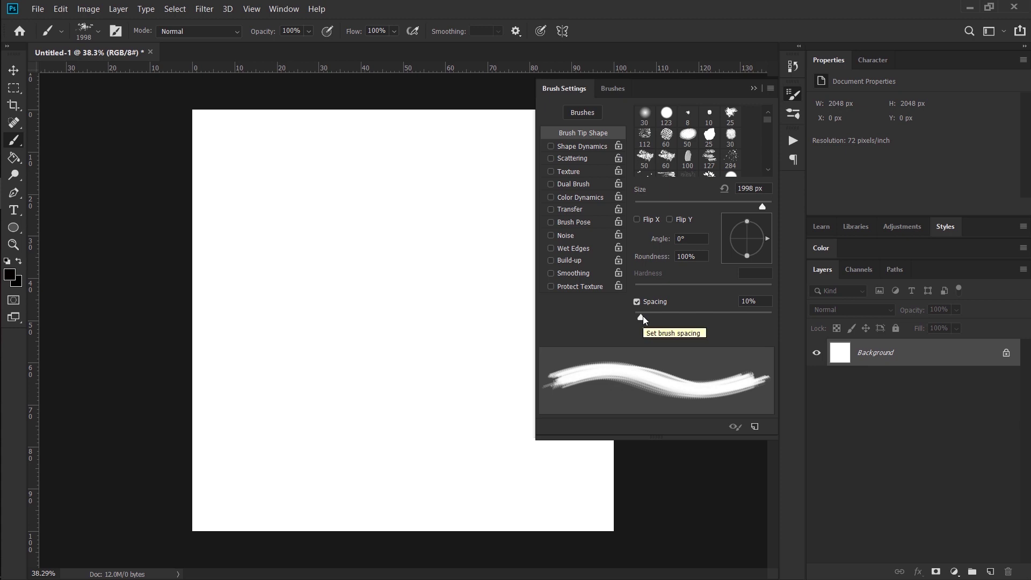
pyautogui.moveTo(643, 317); pyautogui.dragTo(722, 317)
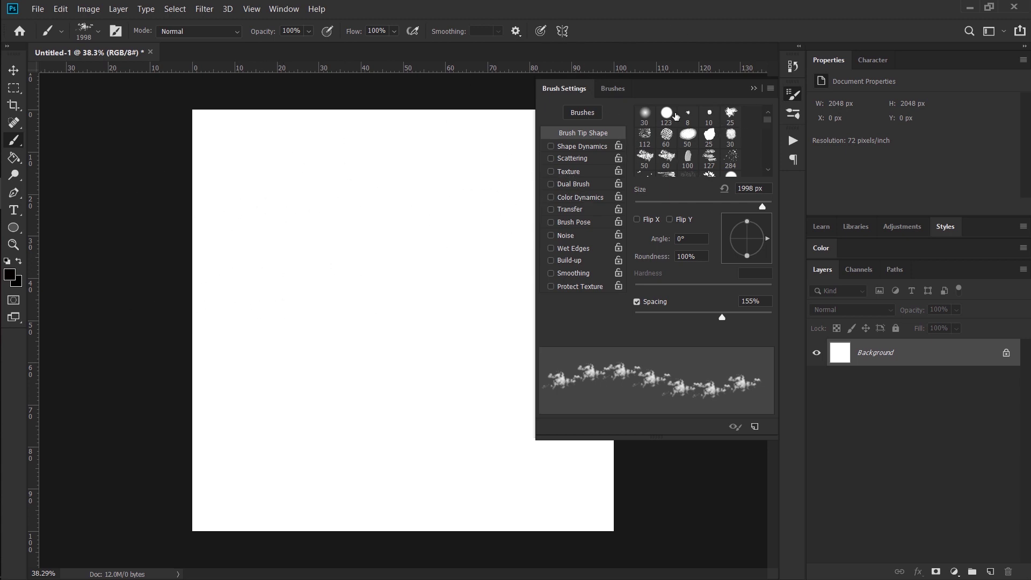
# Step: Shrink the brush to 500 px, stamp a ring of test clouds, then undo them
pyautogui.press('[')
pyautogui.press('[')
pyautogui.press('[')
pyautogui.press('[')
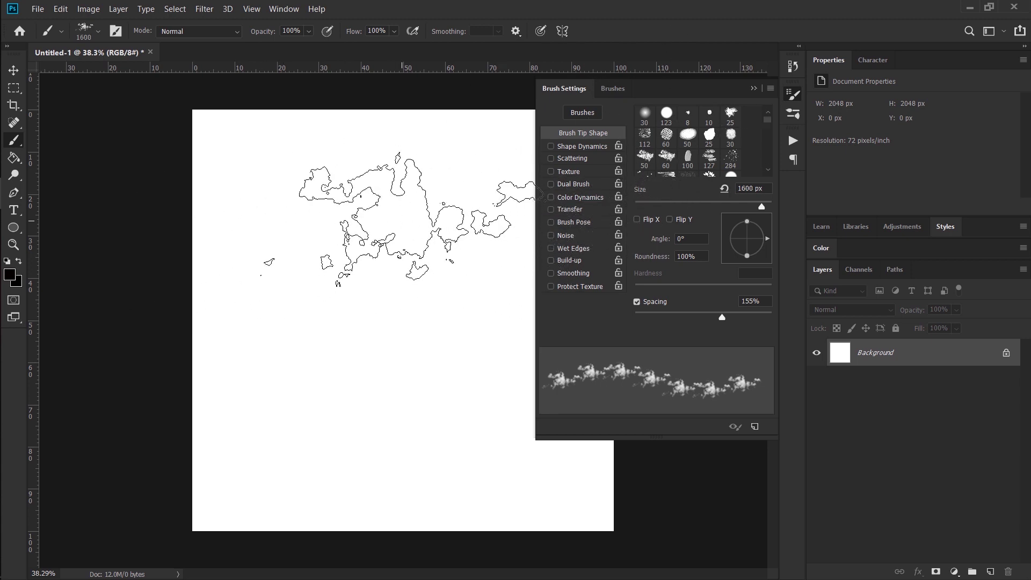
pyautogui.press('[')
pyautogui.press('[')
pyautogui.press('[')
pyautogui.press('[')
pyautogui.press('[')
pyautogui.press('[')
pyautogui.press('[')
pyautogui.press('[')
pyautogui.press('[')
pyautogui.press('[')
pyautogui.press('[')
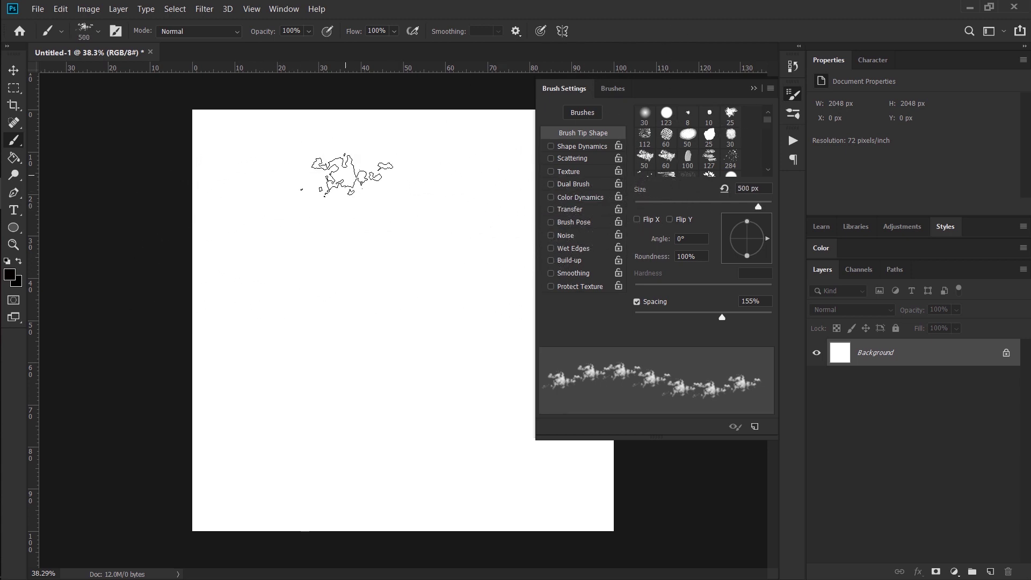
pyautogui.click(310, 155)
pyautogui.click(306, 228)
pyautogui.click(309, 306)
pyautogui.click(326, 381)
pyautogui.click(369, 442)
pyautogui.click(446, 430)
pyautogui.click(443, 352)
pyautogui.click(420, 278)
pyautogui.click(424, 203)
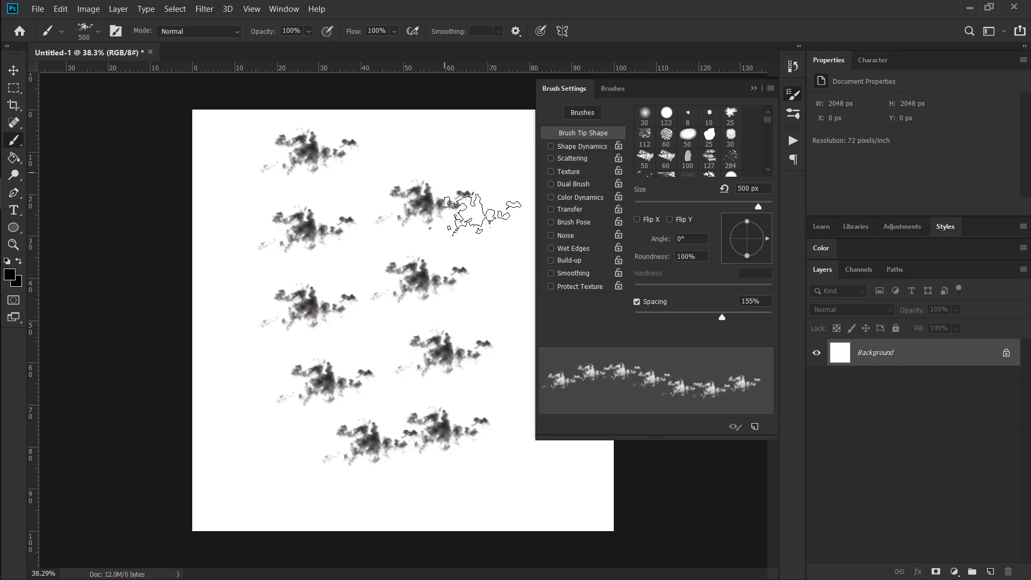
pyautogui.press('BackSpace')
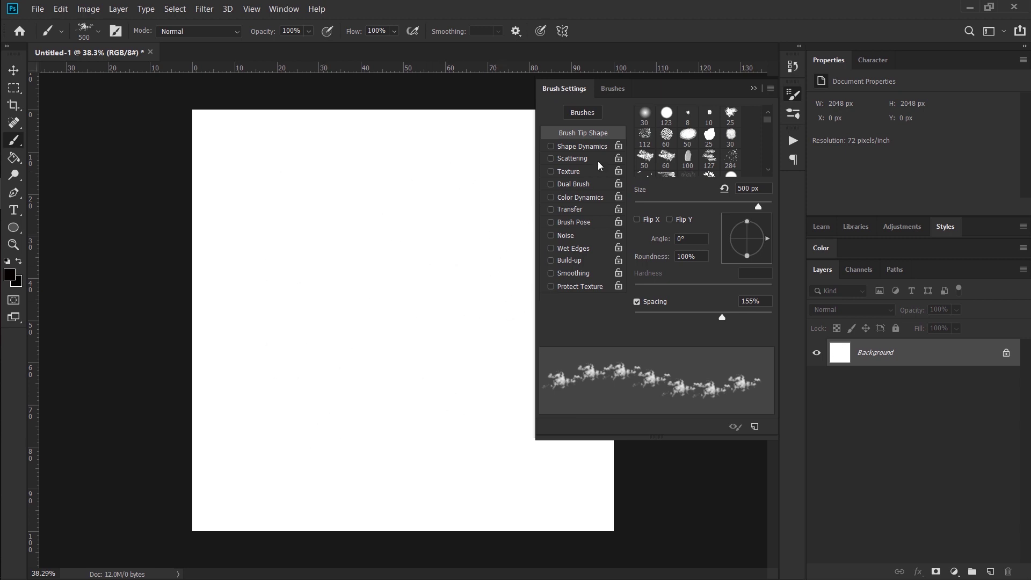
# Step: Enable Shape Dynamics with strong size jitter, test a stroke and undo it
pyautogui.click(585, 150)
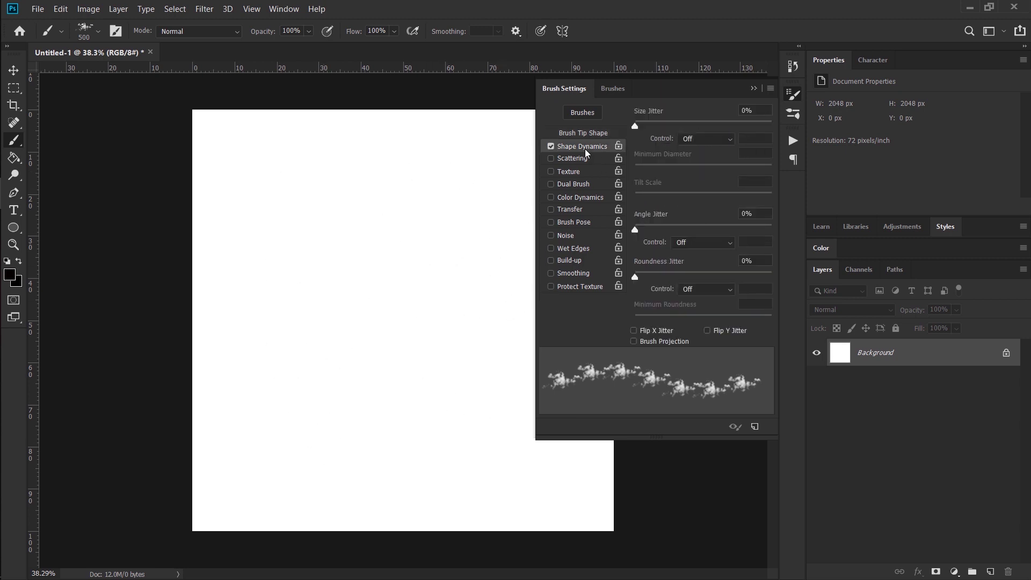
pyautogui.moveTo(645, 129); pyautogui.dragTo(759, 133)
pyautogui.moveTo(322, 172)
pyautogui.mouseDown()
pyautogui.moveTo(319, 401)
pyautogui.moveTo(299, 412)
pyautogui.moveTo(354, 460)
pyautogui.moveTo(396, 301)
pyautogui.moveTo(412, 149)
pyautogui.moveTo(446, 344)
pyautogui.mouseUp()
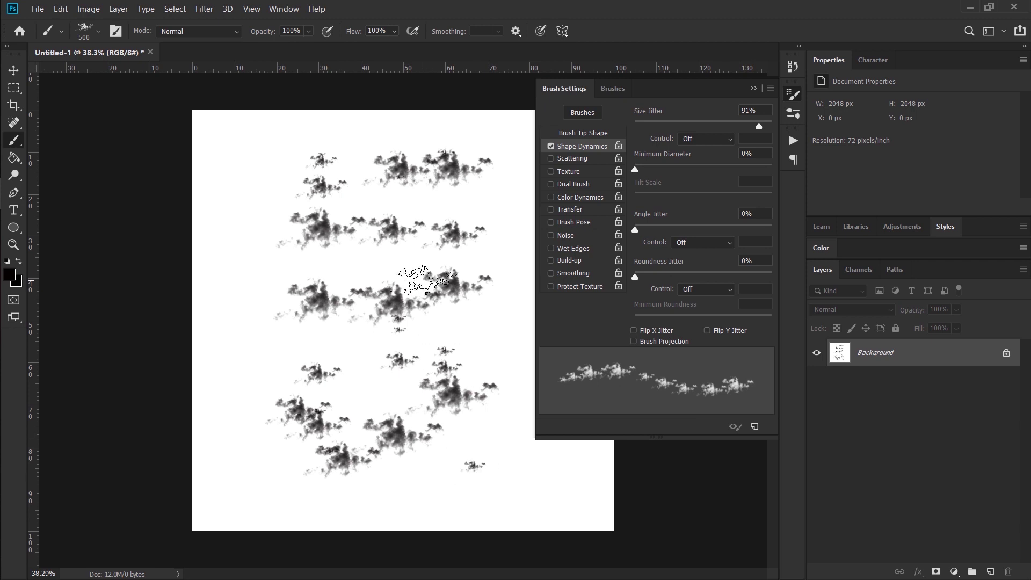
pyautogui.hotkey('ctrl', 'z')
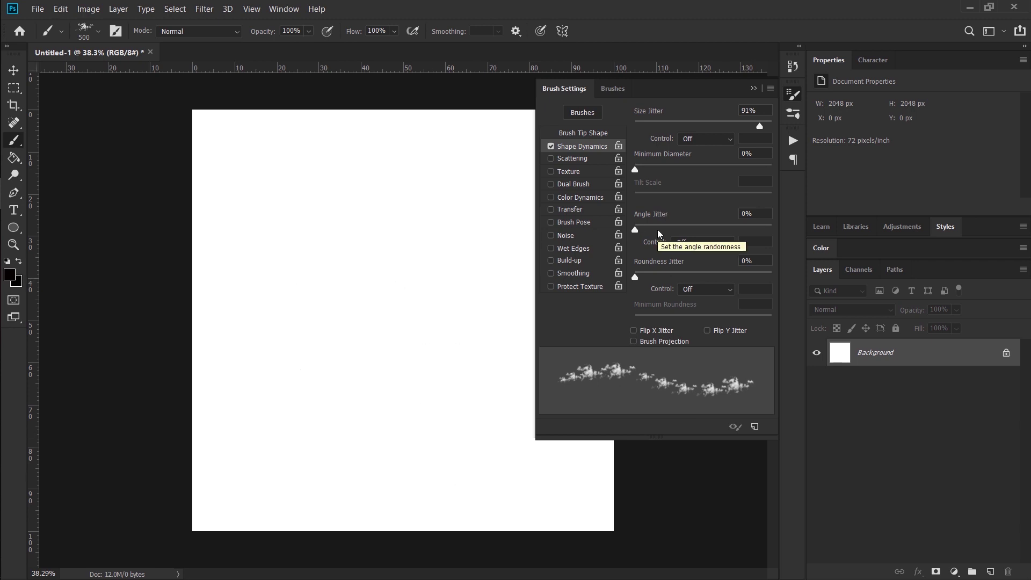
# Step: Set angle jitter to 100% and size jitter to maximum, testing strokes and clearing them
pyautogui.moveTo(650, 231); pyautogui.dragTo(772, 230)
pyautogui.moveTo(284, 149)
pyautogui.mouseDown()
pyautogui.moveTo(283, 365)
pyautogui.moveTo(304, 449)
pyautogui.moveTo(361, 480)
pyautogui.moveTo(387, 324)
pyautogui.moveTo(370, 208)
pyautogui.moveTo(412, 156)
pyautogui.moveTo(473, 232)
pyautogui.moveTo(440, 410)
pyautogui.moveTo(260, 355)
pyautogui.moveTo(484, 291)
pyautogui.moveTo(300, 341)
pyautogui.moveTo(423, 381)
pyautogui.moveTo(445, 322)
pyautogui.mouseUp()
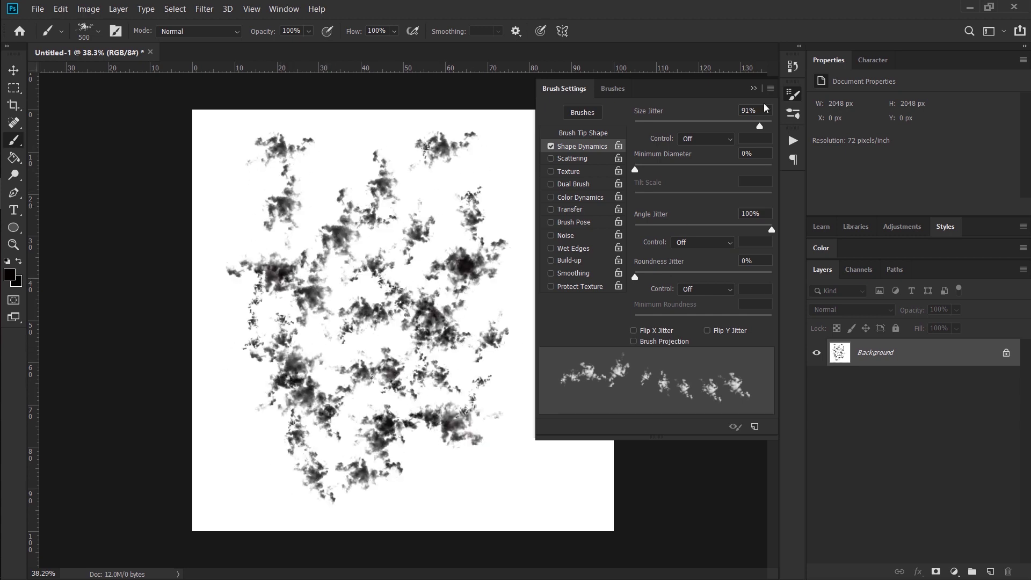
pyautogui.hotkey('ctrl', 'BackSpace')
pyautogui.moveTo(759, 126); pyautogui.dragTo(773, 126)
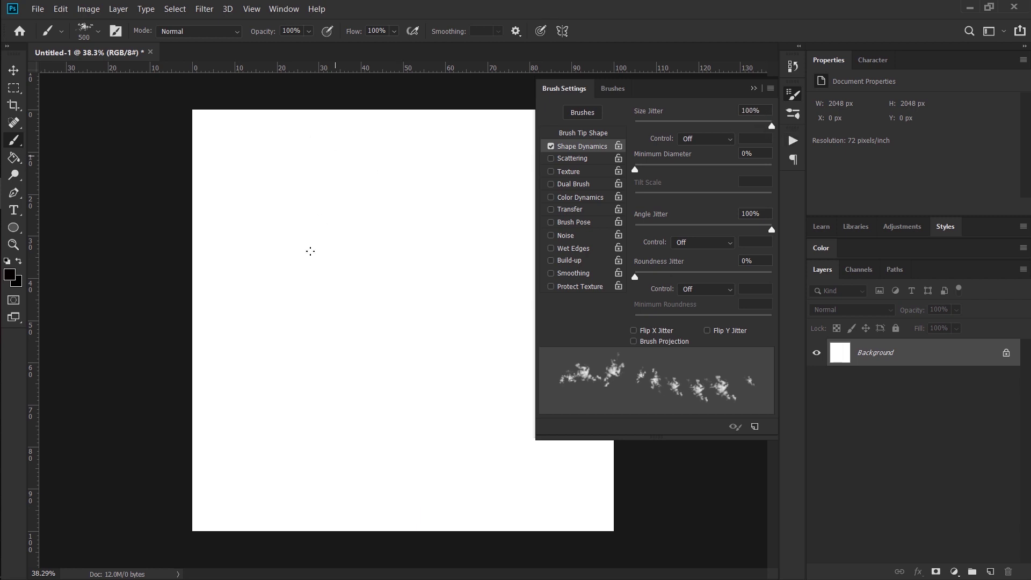
pyautogui.moveTo(307, 277)
pyautogui.mouseDown()
pyautogui.moveTo(308, 445)
pyautogui.moveTo(375, 301)
pyautogui.moveTo(273, 301)
pyautogui.moveTo(215, 263)
pyautogui.mouseUp()
pyautogui.hotkey('ctrl', 'BackSpace')
# Step: Enable Scattering at 118%, test strokes down the canvas and undo them
pyautogui.click(572, 158)
pyautogui.moveTo(411, 132); pyautogui.dragTo(411, 516)
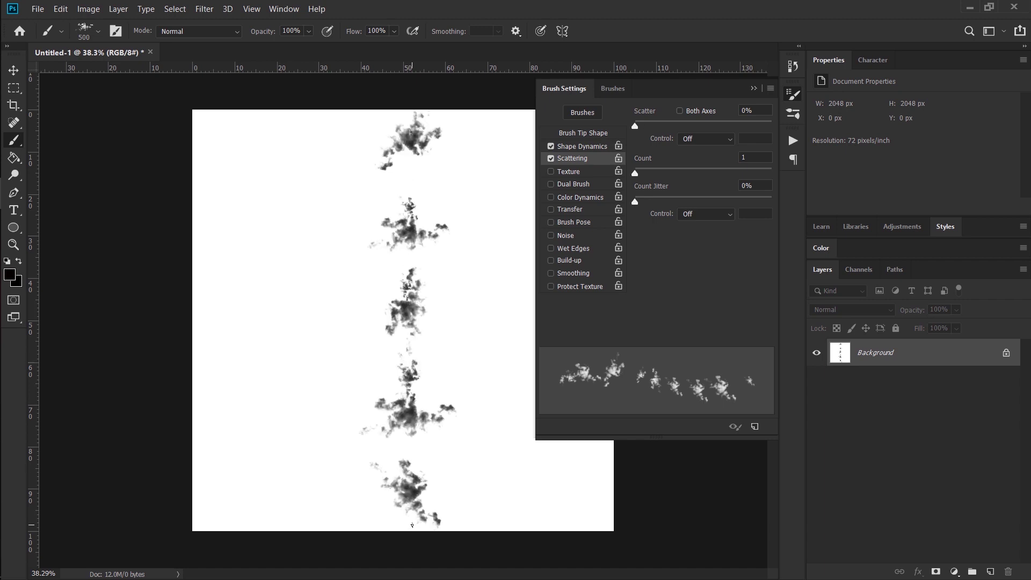
pyautogui.moveTo(635, 126); pyautogui.dragTo(650, 126)
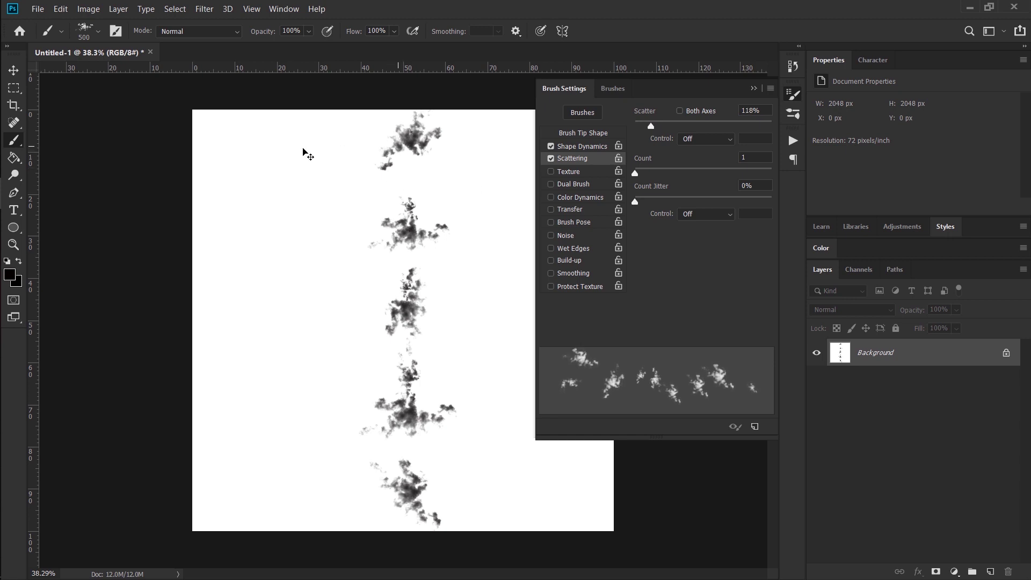
pyautogui.moveTo(269, 139)
pyautogui.mouseDown()
pyautogui.moveTo(255, 252)
pyautogui.moveTo(263, 499)
pyautogui.mouseUp()
pyautogui.hotkey('ctrl', 'z')
# Step: Enable Transfer and set Opacity Jitter to 44%, testing a stroke along the way
pyautogui.click(573, 209)
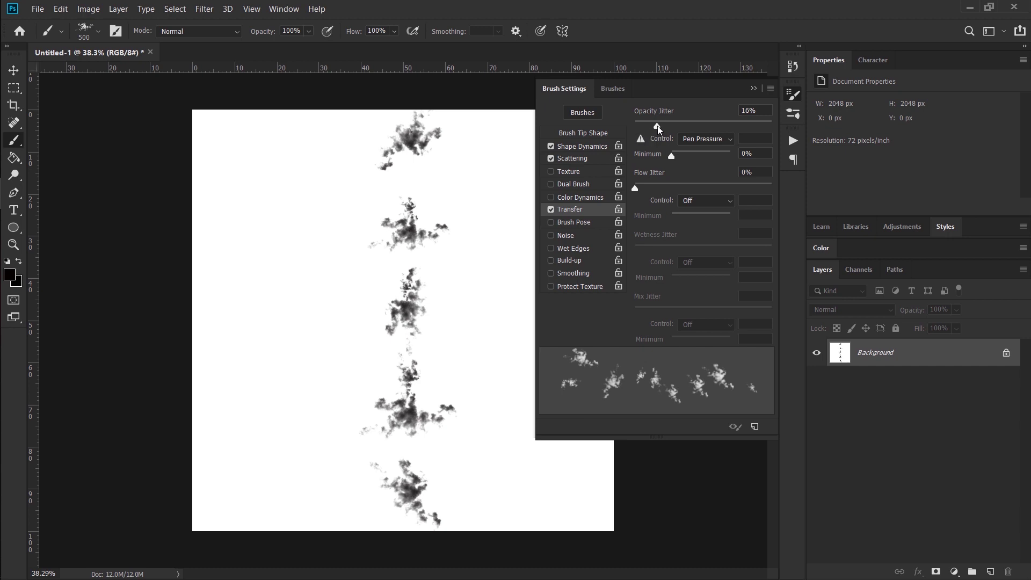
pyautogui.moveTo(658, 126); pyautogui.dragTo(672, 126)
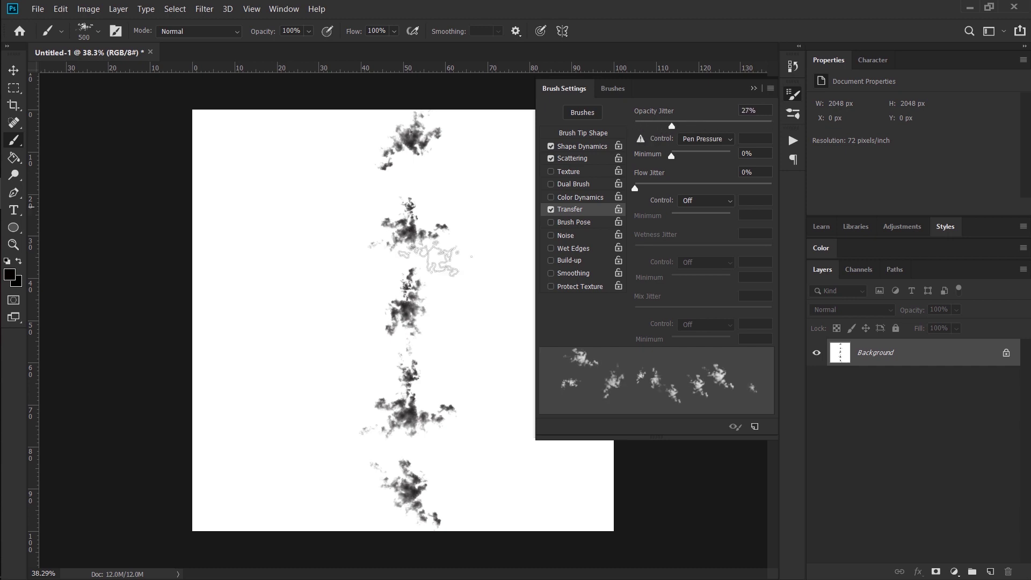
pyautogui.moveTo(307, 186)
pyautogui.mouseDown()
pyautogui.moveTo(320, 454)
pyautogui.moveTo(345, 173)
pyautogui.moveTo(288, 272)
pyautogui.moveTo(301, 317)
pyautogui.moveTo(269, 551)
pyautogui.moveTo(268, 338)
pyautogui.moveTo(298, 456)
pyautogui.moveTo(316, 241)
pyautogui.moveTo(360, 255)
pyautogui.mouseUp()
pyautogui.hotkey('ctrl', 'z')
pyautogui.click(693, 123)
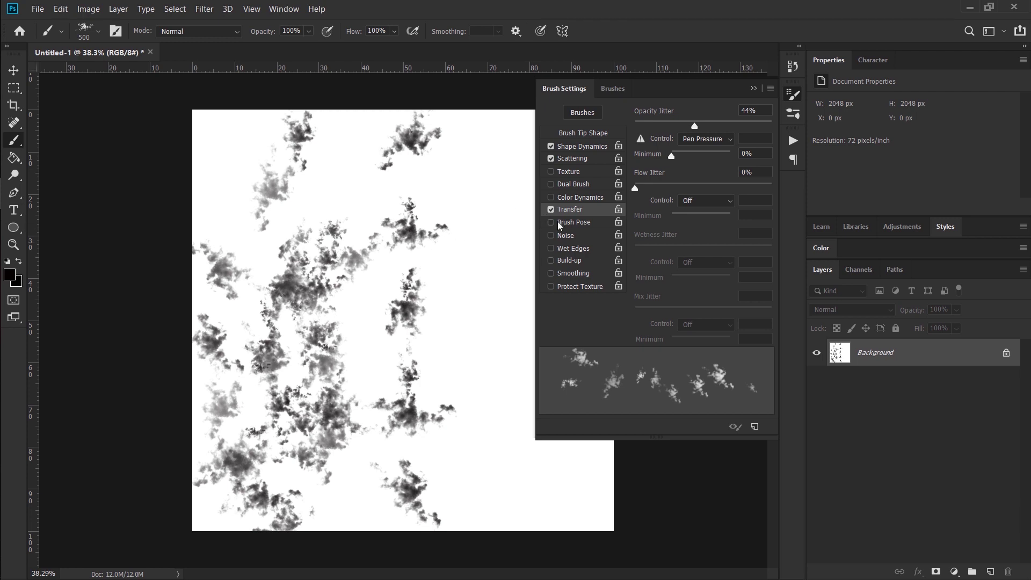
# Step: Reduce the cloud brush tip spacing to 38%, paint large test clouds, and undo them all
pyautogui.click(585, 134)
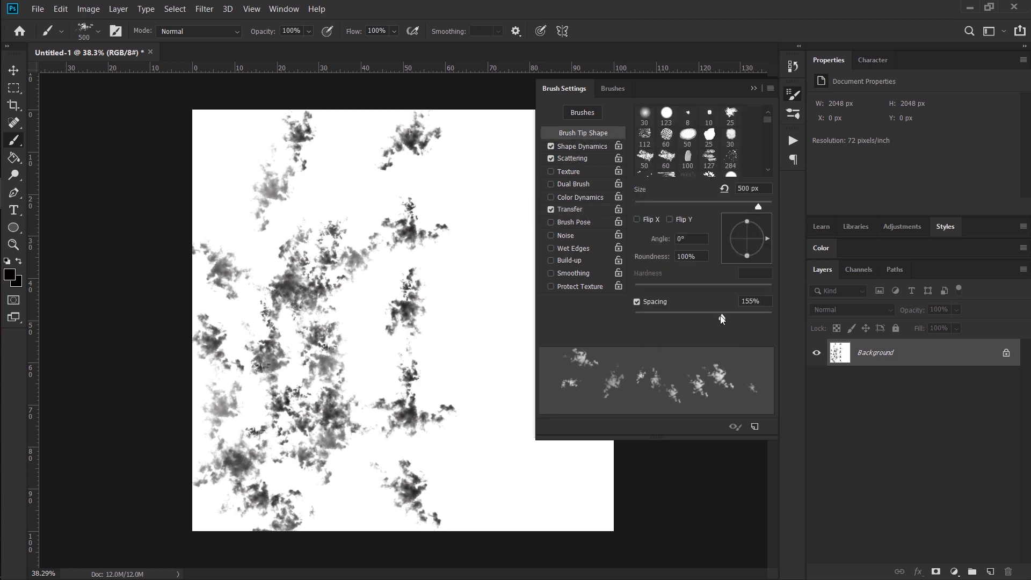
pyautogui.moveTo(721, 316); pyautogui.dragTo(660, 317)
pyautogui.hotkey('ctrl', 'z')
pyautogui.hotkey('ctrl', 'z')
pyautogui.hotkey('ctrl', 'z')
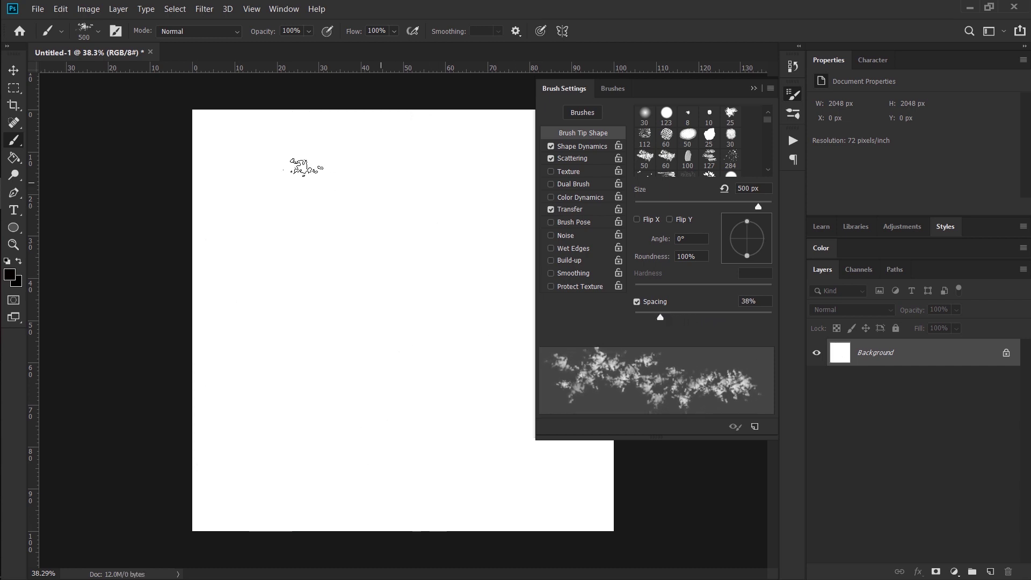
pyautogui.moveTo(298, 165)
pyautogui.mouseDown()
pyautogui.moveTo(323, 242)
pyautogui.moveTo(368, 172)
pyautogui.moveTo(354, 333)
pyautogui.moveTo(450, 159)
pyautogui.moveTo(396, 380)
pyautogui.mouseUp()
pyautogui.hotkey('ctrl', 'z')
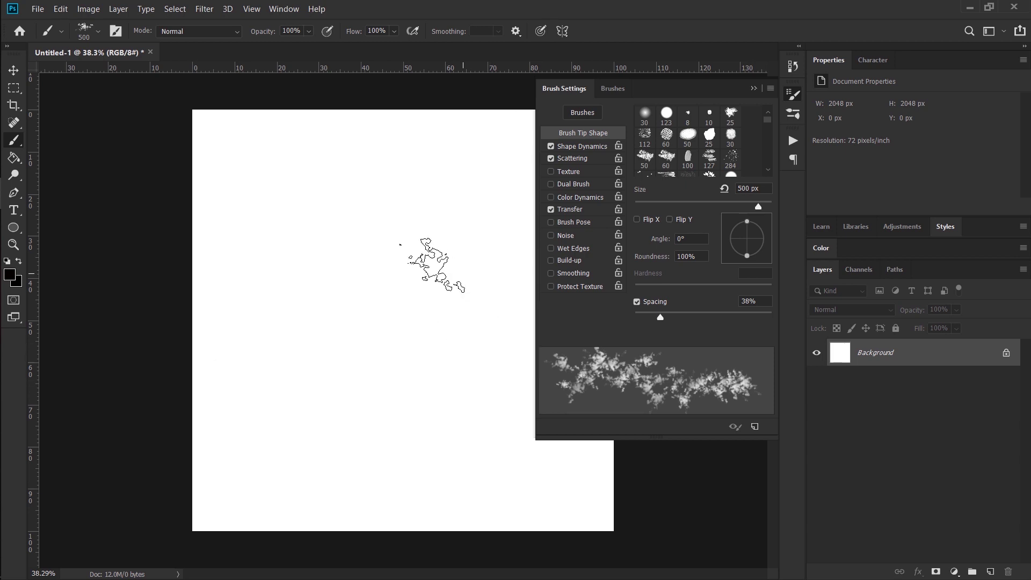
pyautogui.moveTo(391, 205)
pyautogui.mouseDown()
pyautogui.moveTo(298, 271)
pyautogui.moveTo(338, 310)
pyautogui.moveTo(455, 300)
pyautogui.moveTo(322, 379)
pyautogui.moveTo(468, 408)
pyautogui.moveTo(348, 255)
pyautogui.moveTo(419, 151)
pyautogui.moveTo(455, 189)
pyautogui.moveTo(264, 212)
pyautogui.moveTo(273, 259)
pyautogui.moveTo(419, 351)
pyautogui.moveTo(303, 374)
pyautogui.moveTo(456, 332)
pyautogui.moveTo(484, 438)
pyautogui.mouseUp()
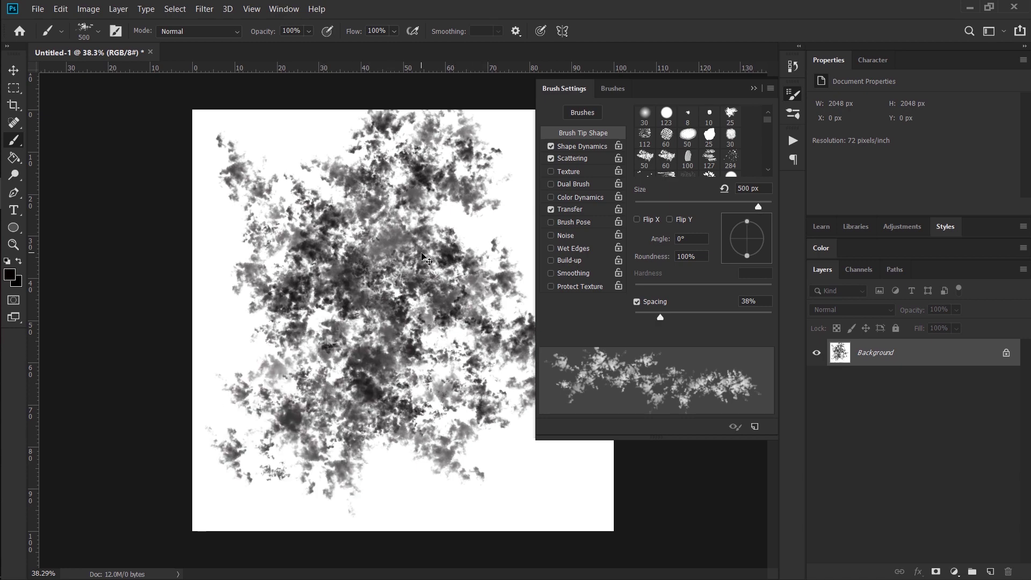
pyautogui.hotkey('ctrl', 'z')
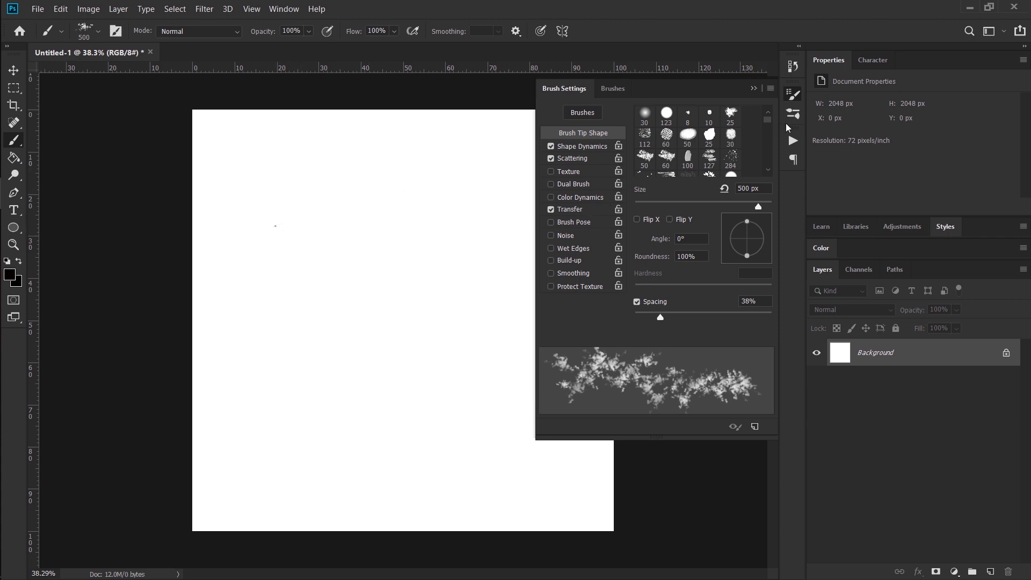
# Step: Save the current brush as a new preset named 'Dynamic cloud brush'
pyautogui.click(793, 95)
pyautogui.rightClick(400, 243)
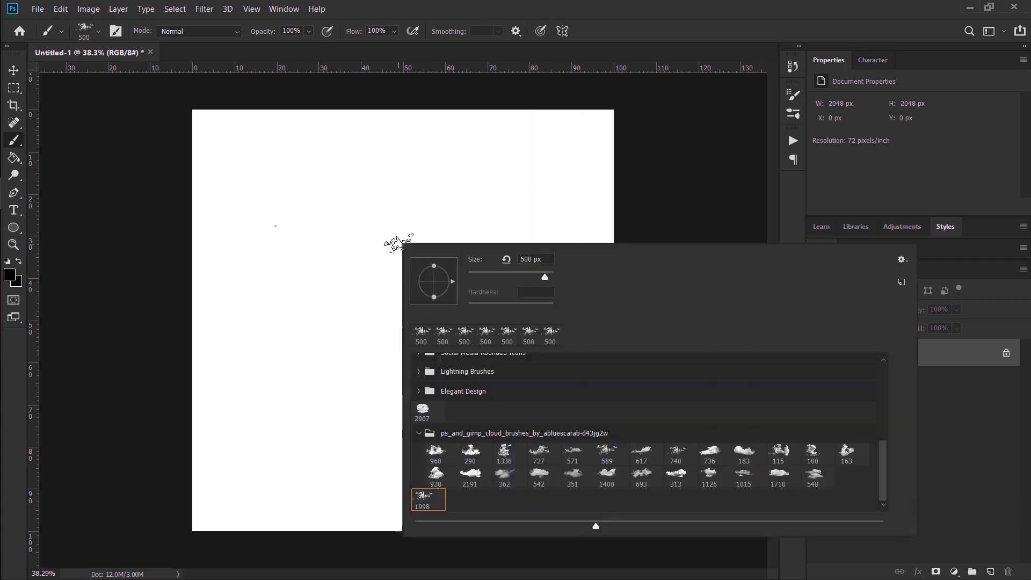
pyautogui.click(903, 258)
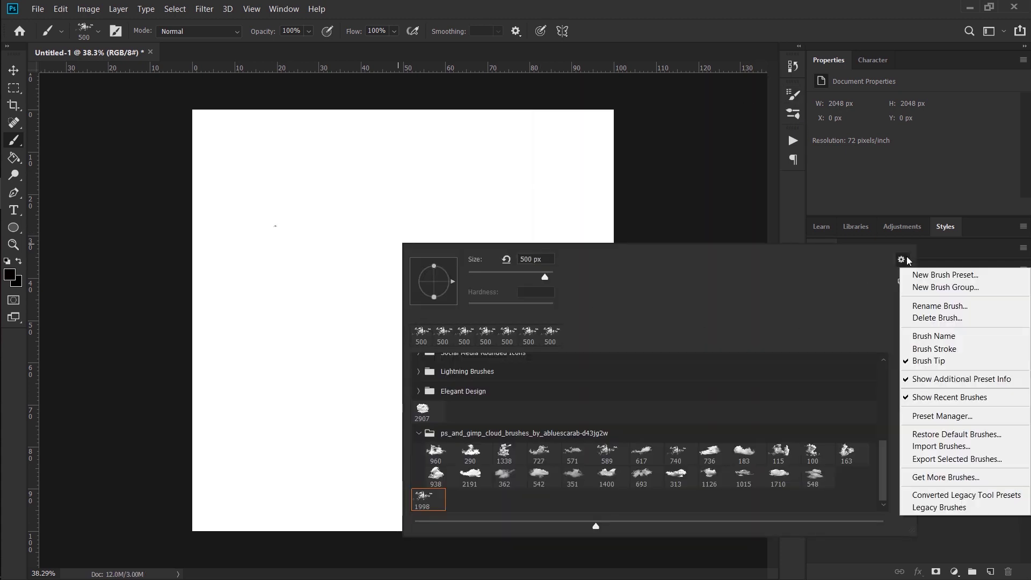
pyautogui.click(982, 275)
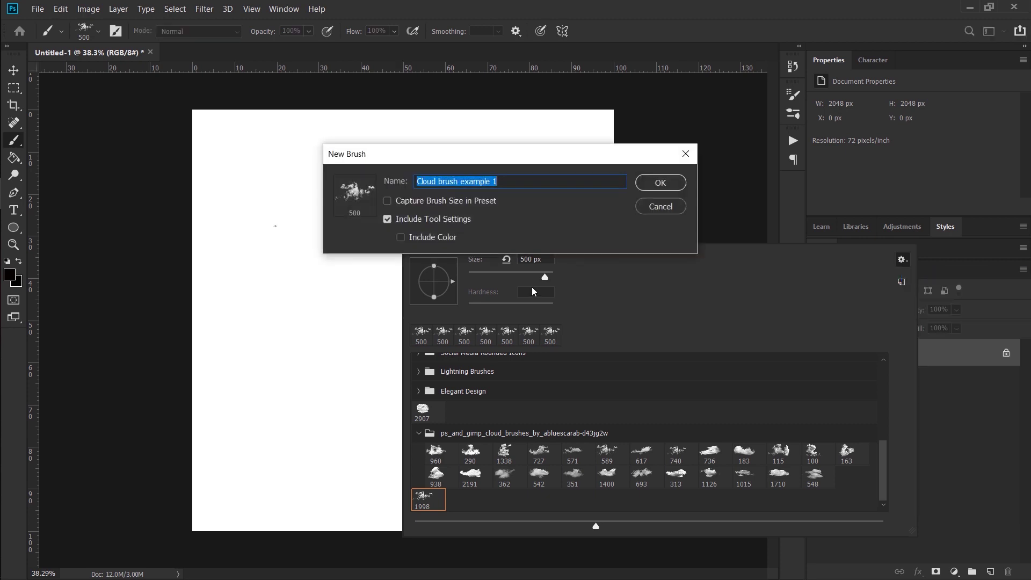
pyautogui.write('Dynamic cloud brush')
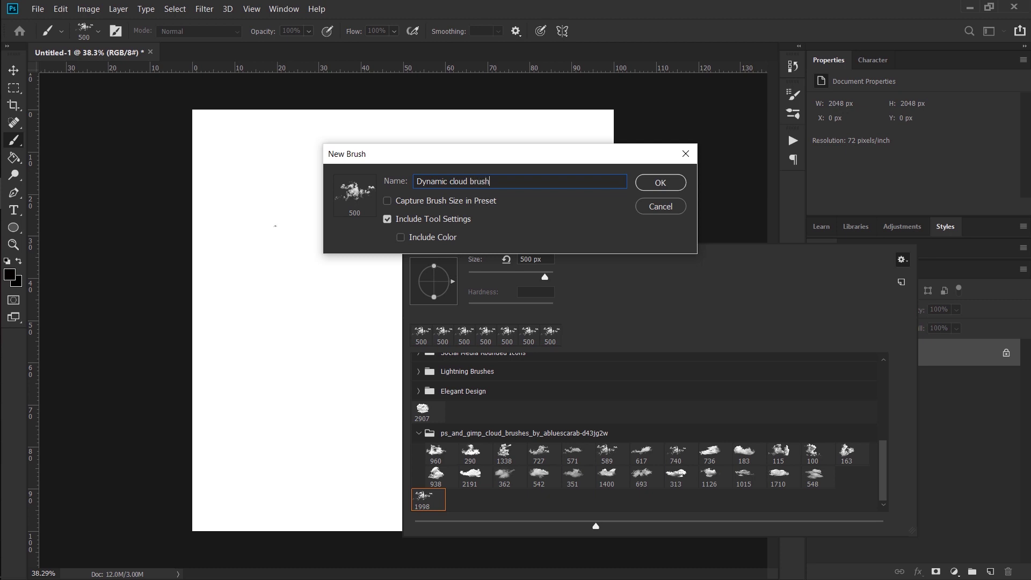
pyautogui.press('Return')
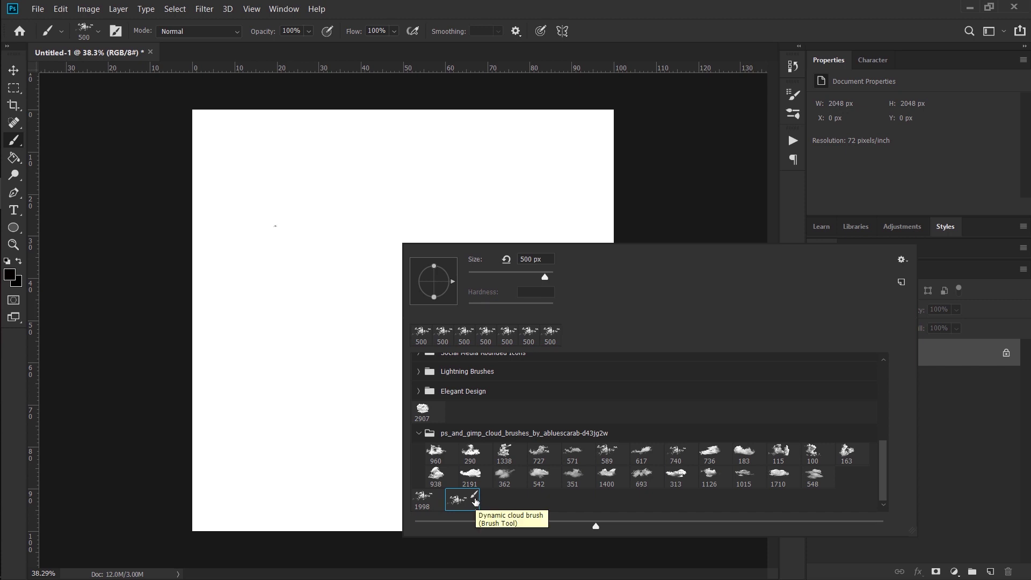
# Step: Select the 1998 px cloud brush preset and paint dense test clouds across the canvas
pyautogui.click(424, 500)
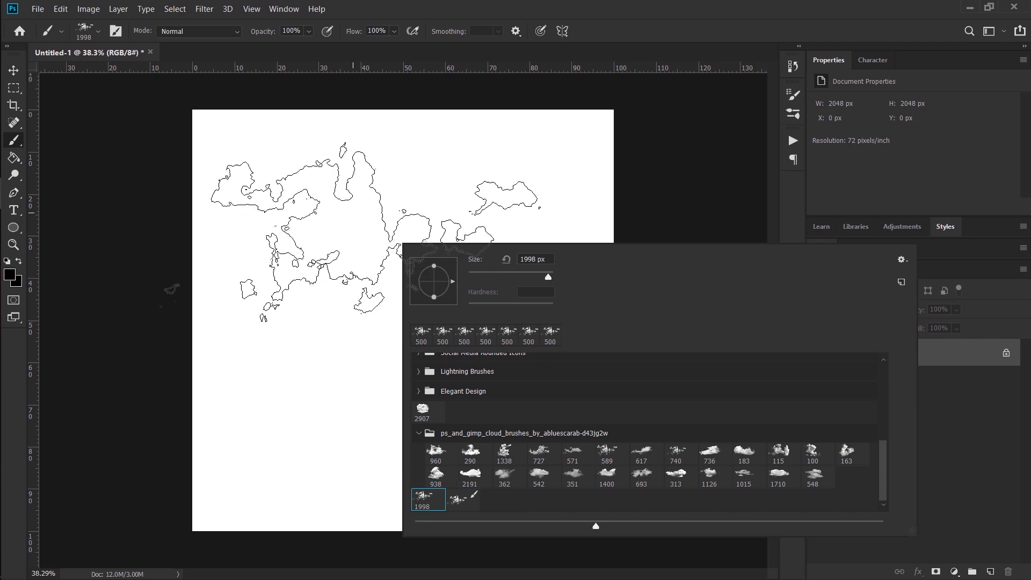
pyautogui.moveTo(352, 215)
pyautogui.mouseDown()
pyautogui.moveTo(430, 134)
pyautogui.moveTo(396, 357)
pyautogui.mouseUp()
pyautogui.hotkey('ctrl', 'z')
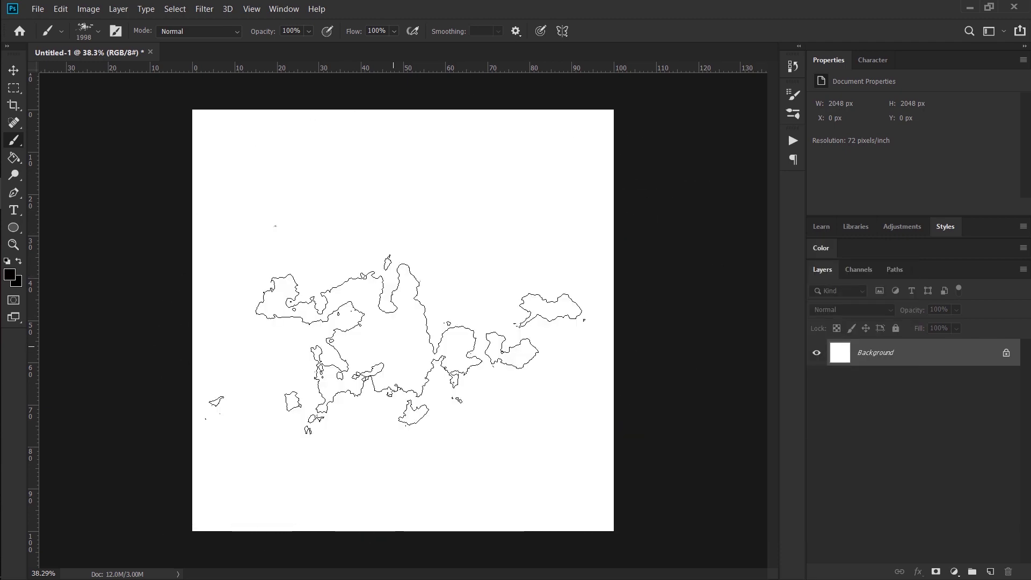
pyautogui.rightClick(428, 325)
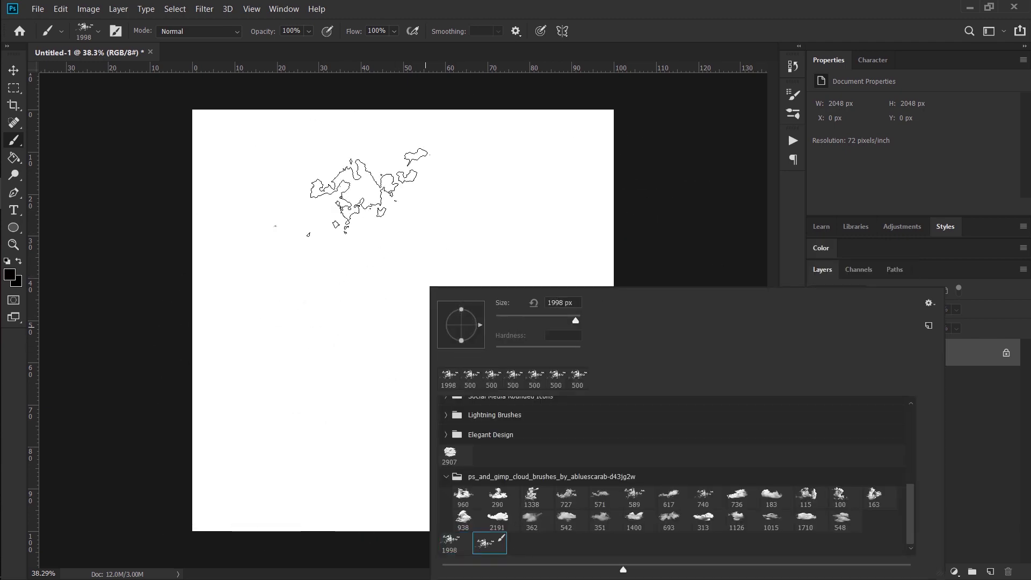
pyautogui.press('Escape')
pyautogui.moveTo(369, 192)
pyautogui.mouseDown()
pyautogui.moveTo(333, 409)
pyautogui.moveTo(496, 274)
pyautogui.moveTo(378, 465)
pyautogui.moveTo(258, 441)
pyautogui.mouseUp()
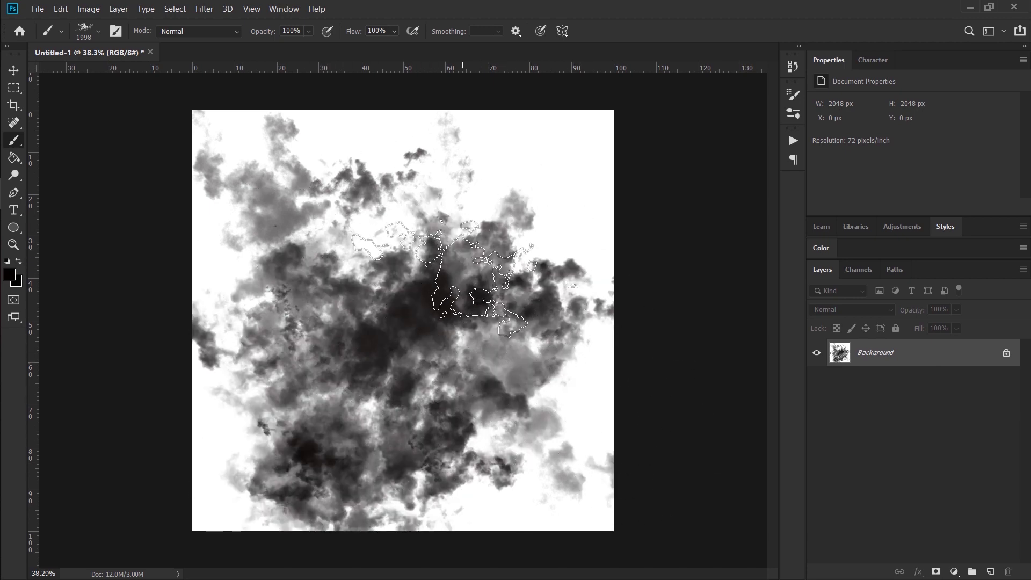
# Step: Clear the cloud painting by filling the canvas with the background colour
pyautogui.hotkey('ctrl', 'BackSpace')
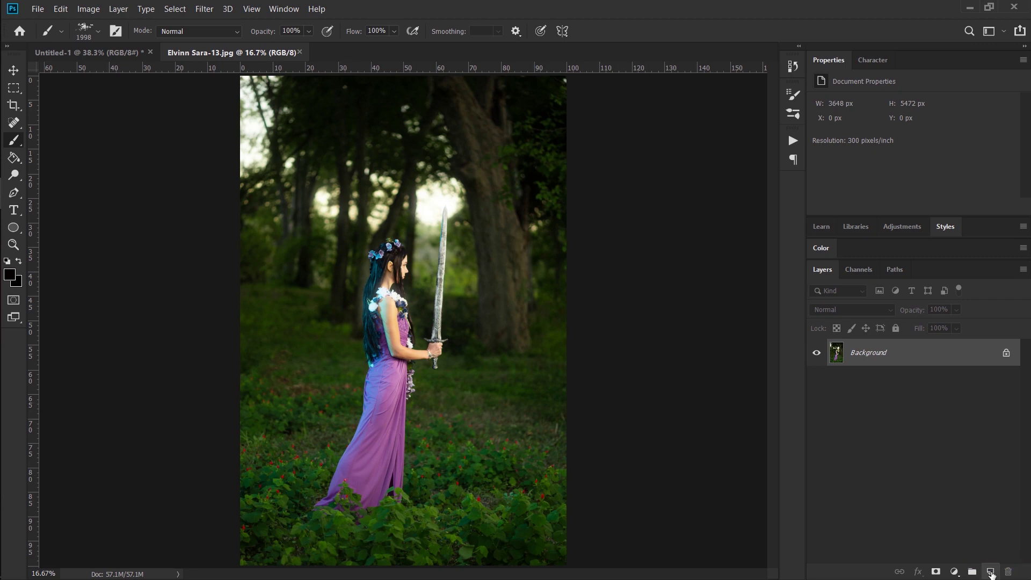
# Step: Add an empty Layer 1, undo a trial dark fog stroke, and make white the painting colour
pyautogui.click(990, 572)
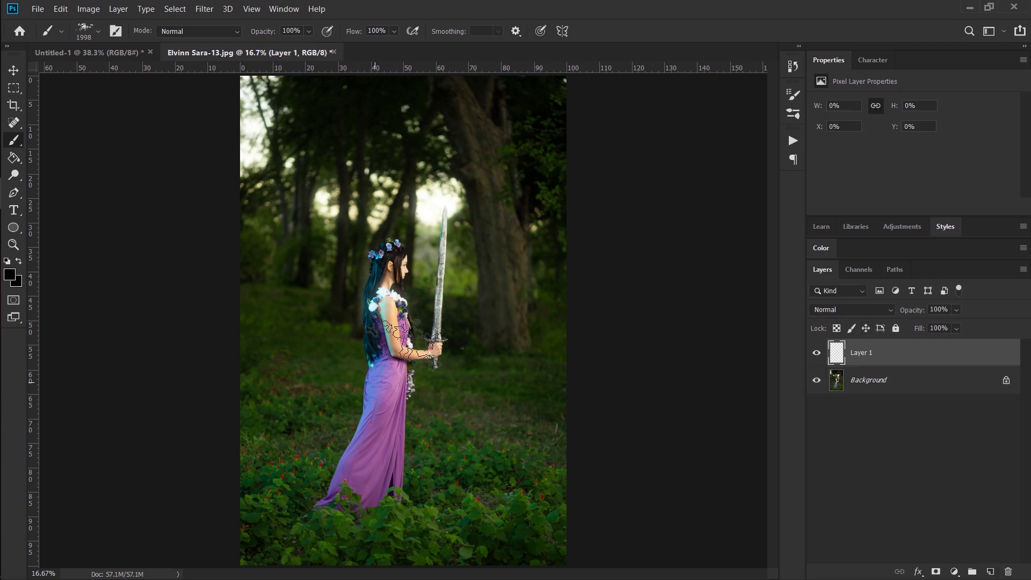
pyautogui.moveTo(299, 301)
pyautogui.mouseDown()
pyautogui.moveTo(380, 414)
pyautogui.moveTo(426, 410)
pyautogui.moveTo(429, 424)
pyautogui.moveTo(472, 345)
pyautogui.moveTo(457, 242)
pyautogui.mouseUp()
pyautogui.hotkey('ctrl', 'z')
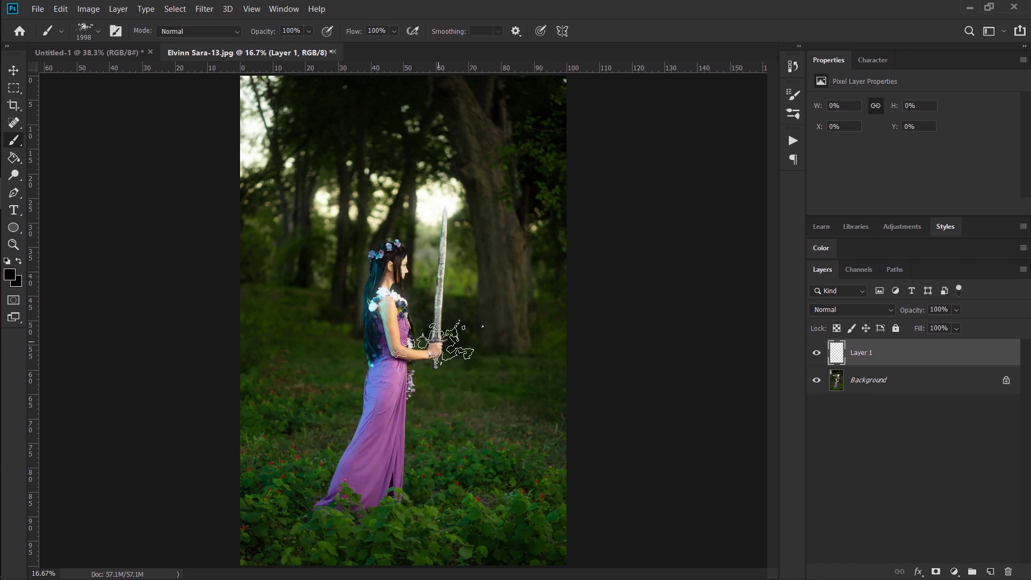
pyautogui.press('d')
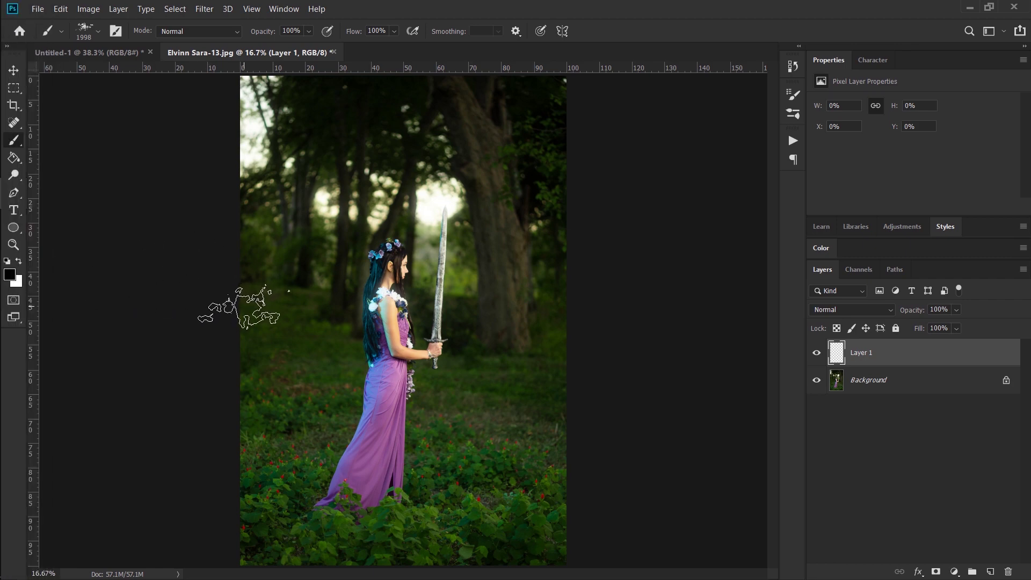
pyautogui.press('x')
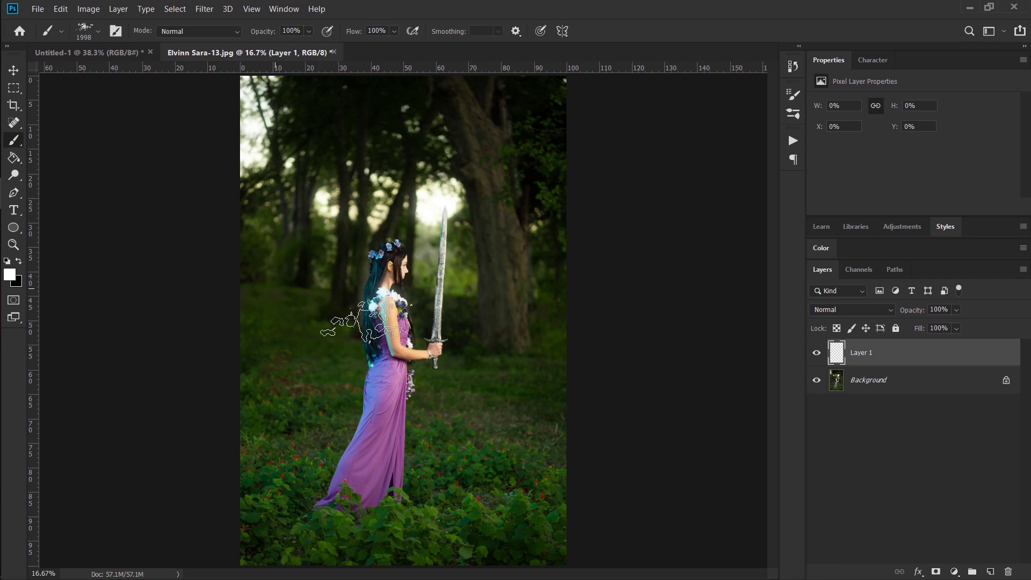
# Step: Undo a trial white fog stroke, then set the brush to 1100 px at 50% opacity
pyautogui.moveTo(298, 306)
pyautogui.mouseDown()
pyautogui.moveTo(350, 277)
pyautogui.moveTo(311, 390)
pyautogui.moveTo(458, 363)
pyautogui.moveTo(346, 328)
pyautogui.moveTo(478, 346)
pyautogui.mouseUp()
pyautogui.hotkey('ctrl', 'z')
pyautogui.press('[')
pyautogui.press('[')
pyautogui.press('[')
pyautogui.press('[')
pyautogui.press('[')
pyautogui.press('[')
pyautogui.press('[')
pyautogui.press('[')
pyautogui.press('[')
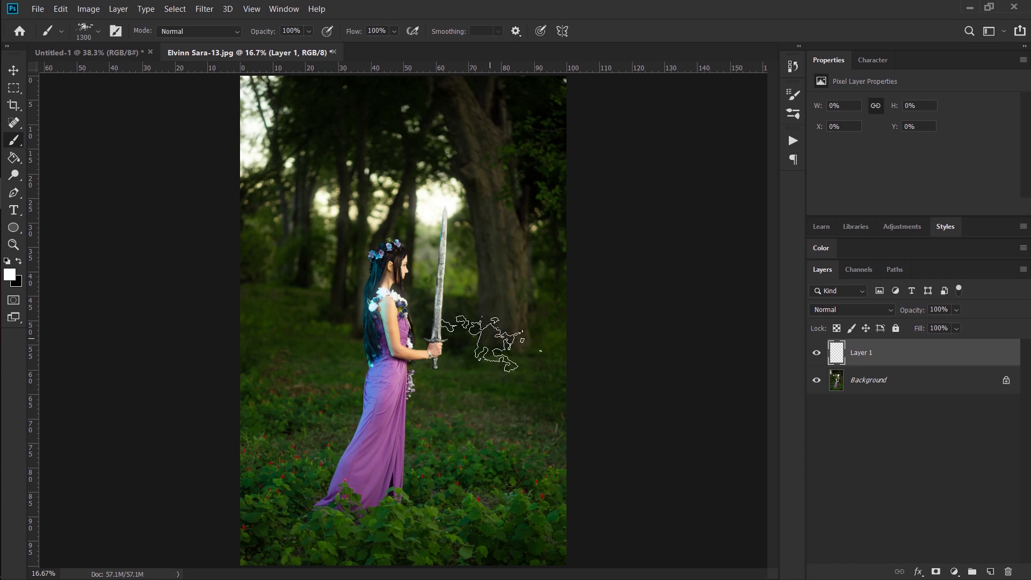
pyautogui.press('5')
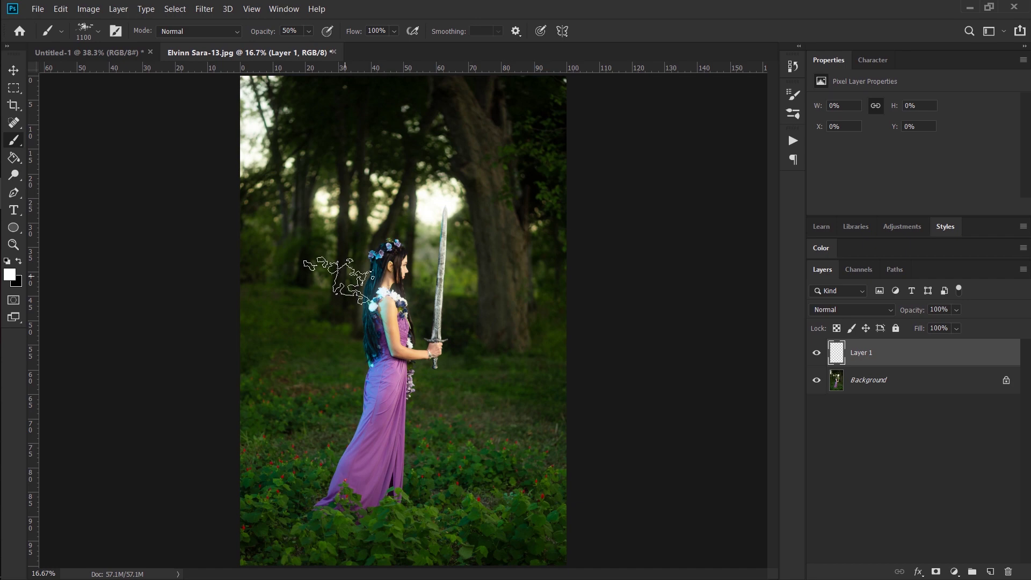
# Step: Paint white mist over the lower foliage and dress hem, then enlarge the brush to 2000 px
pyautogui.click(310, 31)
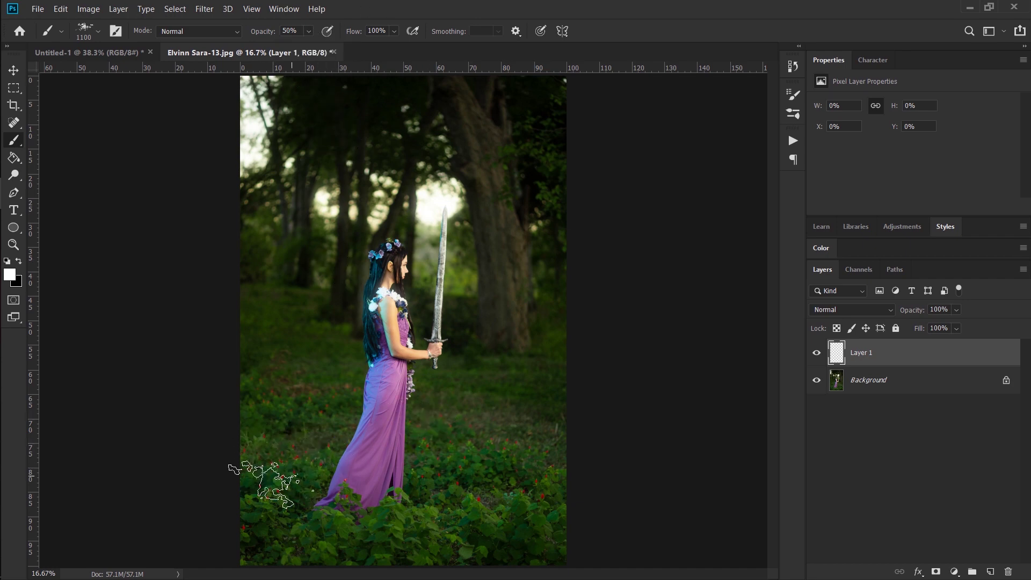
pyautogui.moveTo(263, 483)
pyautogui.mouseDown()
pyautogui.moveTo(601, 517)
pyautogui.moveTo(533, 497)
pyautogui.moveTo(255, 493)
pyautogui.moveTo(308, 550)
pyautogui.moveTo(548, 518)
pyautogui.moveTo(300, 553)
pyautogui.moveTo(227, 405)
pyautogui.moveTo(418, 522)
pyautogui.moveTo(484, 491)
pyautogui.moveTo(483, 461)
pyautogui.mouseUp()
pyautogui.press(']')
pyautogui.press(']')
pyautogui.press(']')
pyautogui.press(']')
pyautogui.press(']')
pyautogui.press(']')
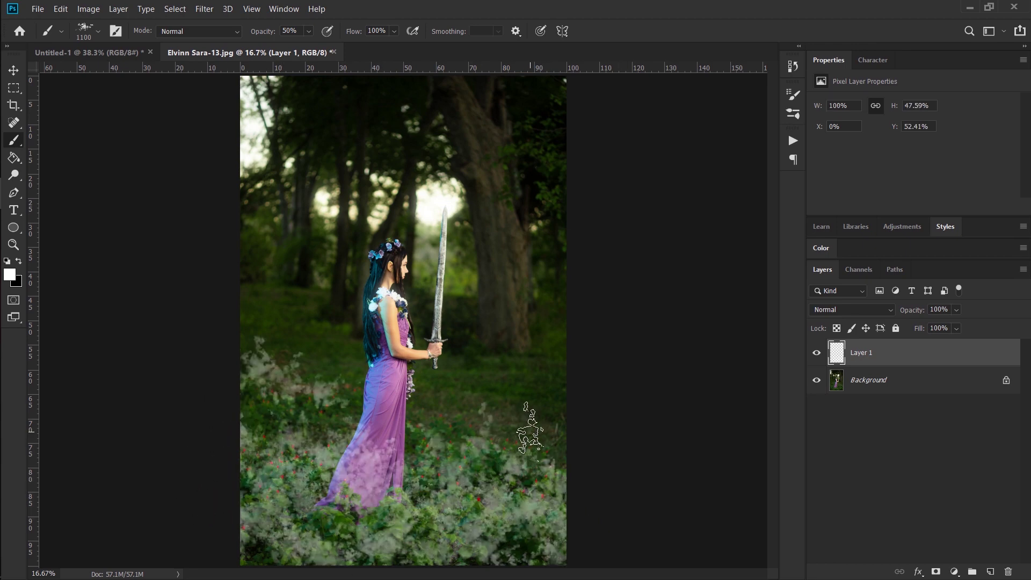
pyautogui.press(']')
pyautogui.press(']')
pyautogui.press(']')
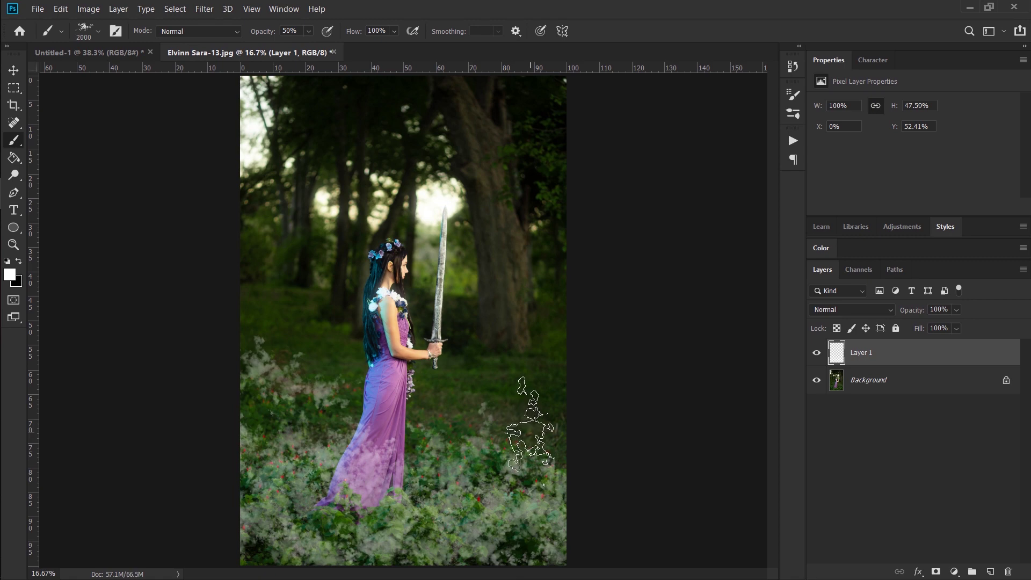
# Step: At 30% opacity and up to 2600 px, brush white haze across the lower, middle and left meadow
pyautogui.press('3')
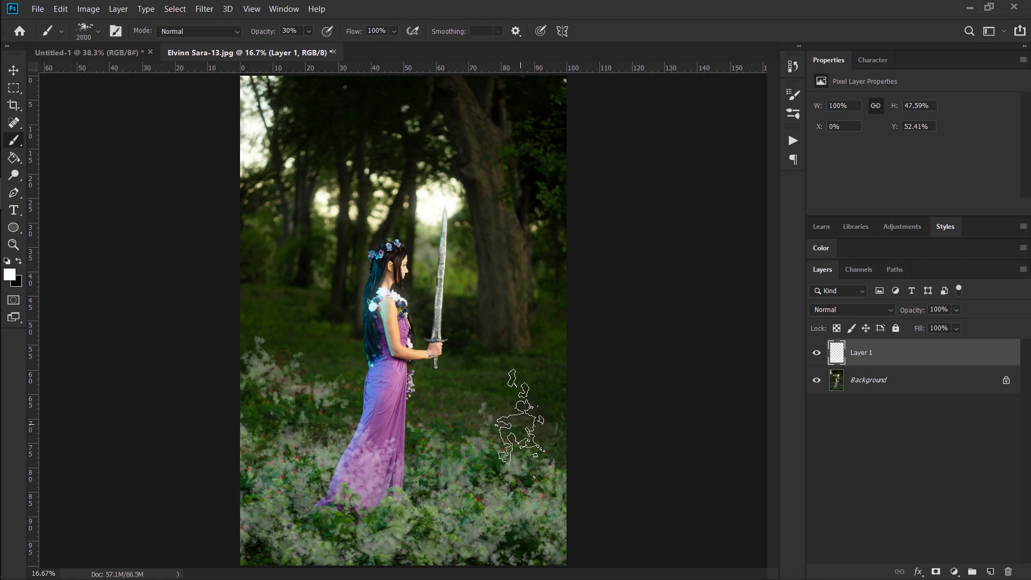
pyautogui.moveTo(519, 424)
pyautogui.mouseDown()
pyautogui.moveTo(432, 499)
pyautogui.moveTo(279, 531)
pyautogui.mouseUp()
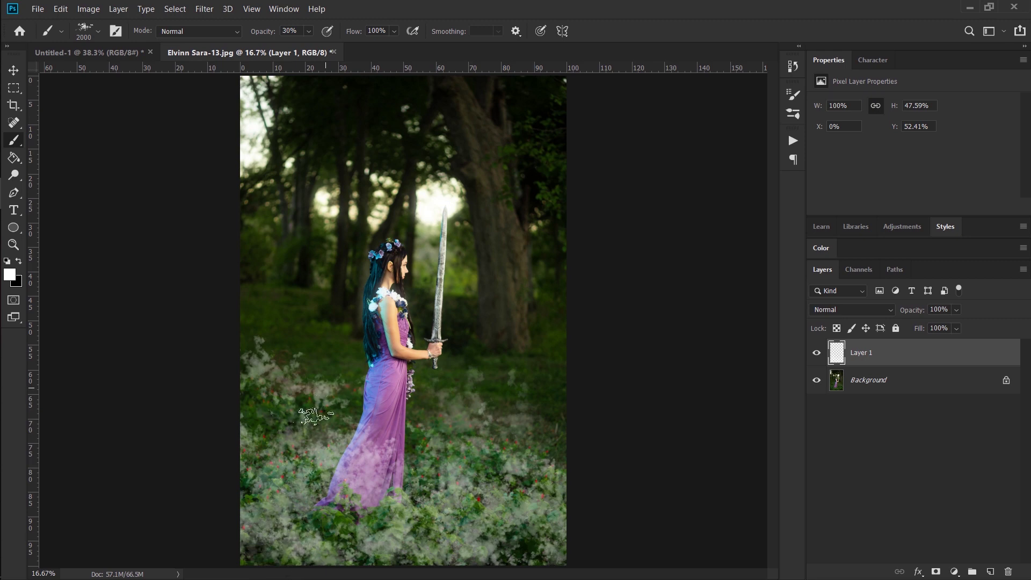
pyautogui.press(']')
pyautogui.press(']')
pyautogui.press(']')
pyautogui.press(']')
pyautogui.press(']')
pyautogui.press(']')
pyautogui.press(']')
pyautogui.press(']')
pyautogui.press(']')
pyautogui.press(']')
pyautogui.press(']')
pyautogui.press(']')
pyautogui.press(']')
pyautogui.press(']')
pyautogui.press(']')
pyautogui.press(']')
pyautogui.press(']')
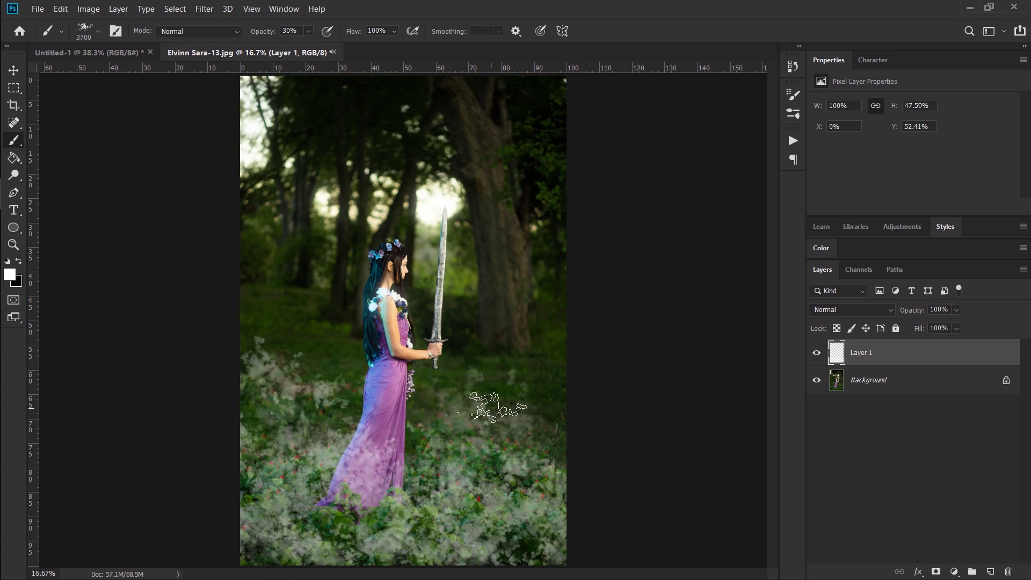
pyautogui.moveTo(458, 412)
pyautogui.mouseDown()
pyautogui.moveTo(510, 349)
pyautogui.moveTo(225, 509)
pyautogui.moveTo(253, 338)
pyautogui.moveTo(280, 322)
pyautogui.mouseUp()
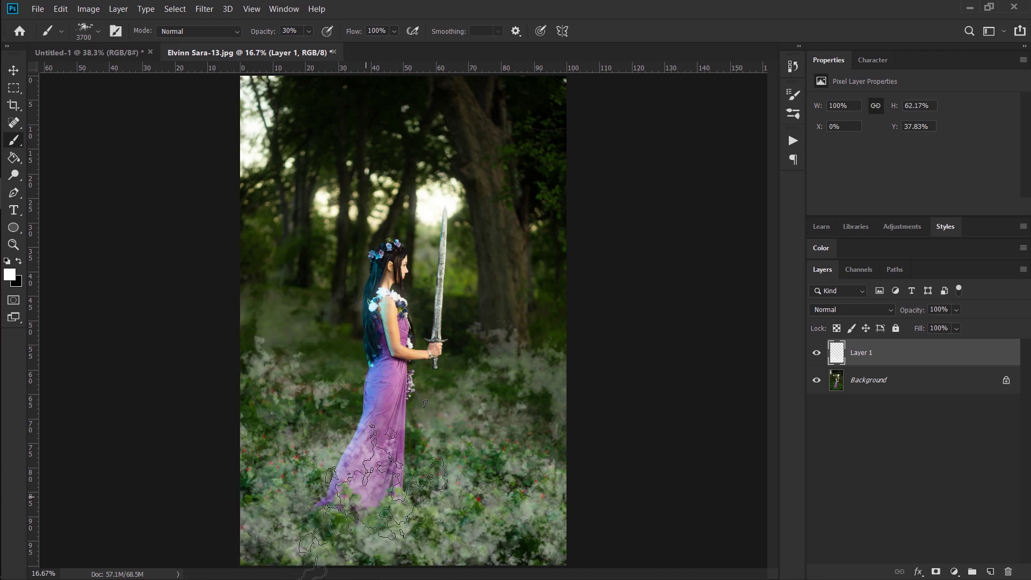
pyautogui.moveTo(373, 501)
pyautogui.mouseDown()
pyautogui.moveTo(344, 440)
pyautogui.moveTo(467, 503)
pyautogui.mouseUp()
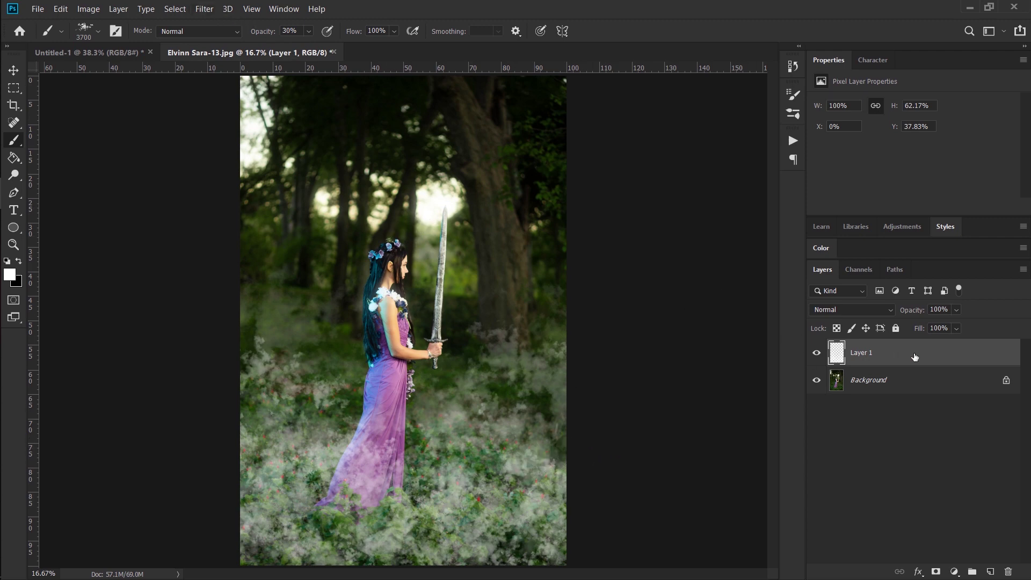
# Step: Convert Layer 1 to a smart object and apply a Gaussian Blur of about 10 px
pyautogui.rightClick(883, 354)
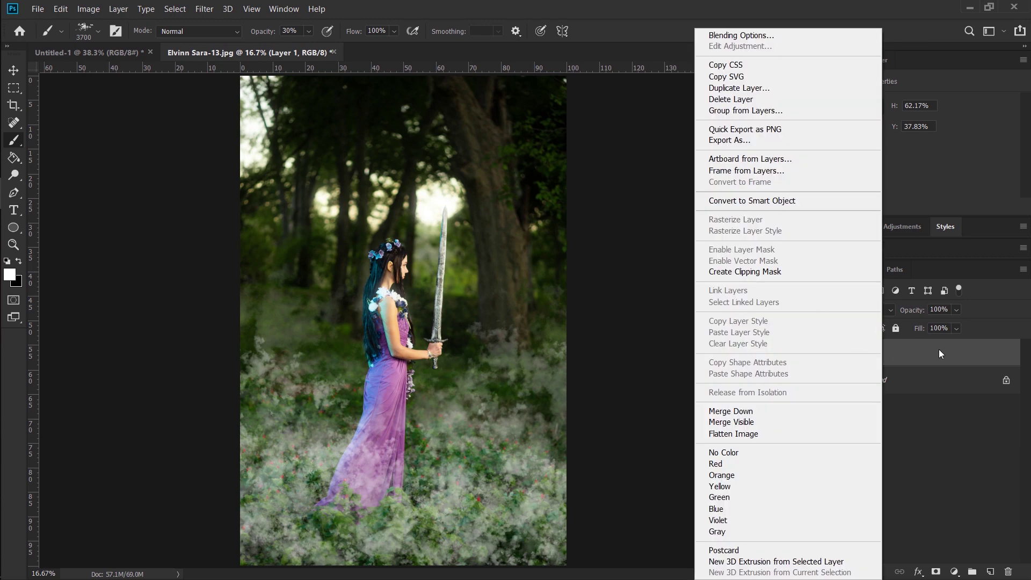
pyautogui.click(769, 204)
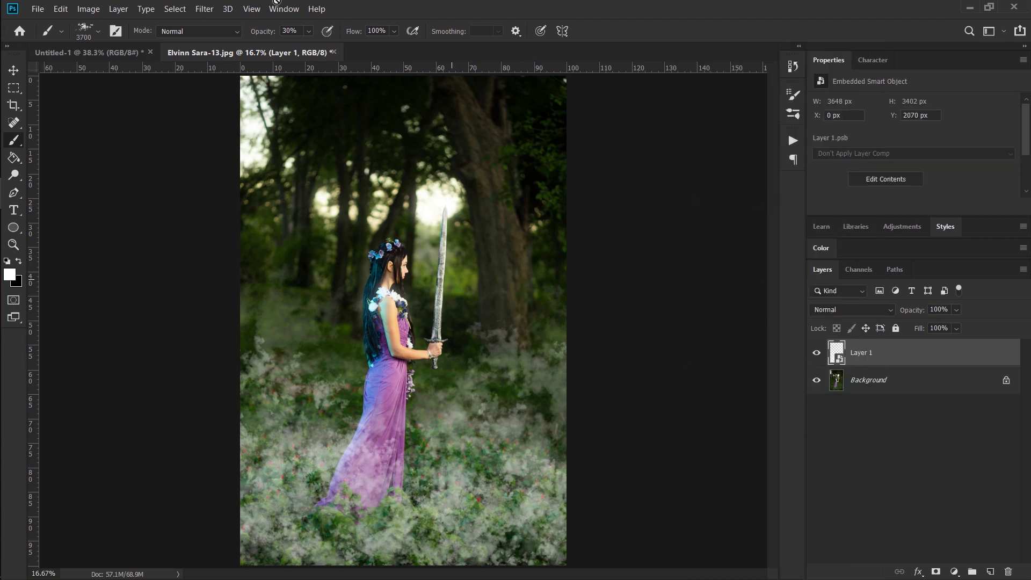
pyautogui.click(205, 9)
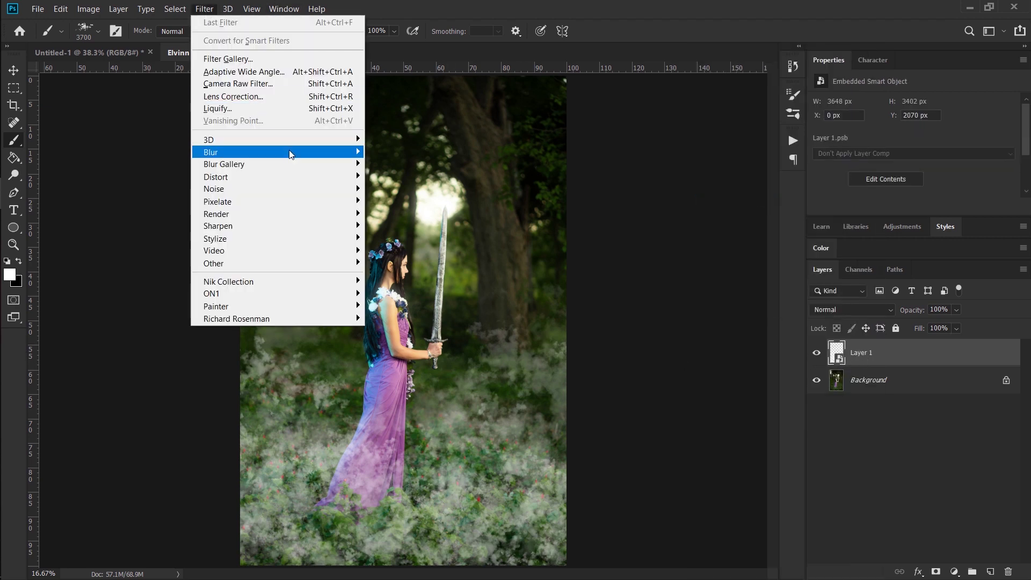
pyautogui.moveTo(289, 150)
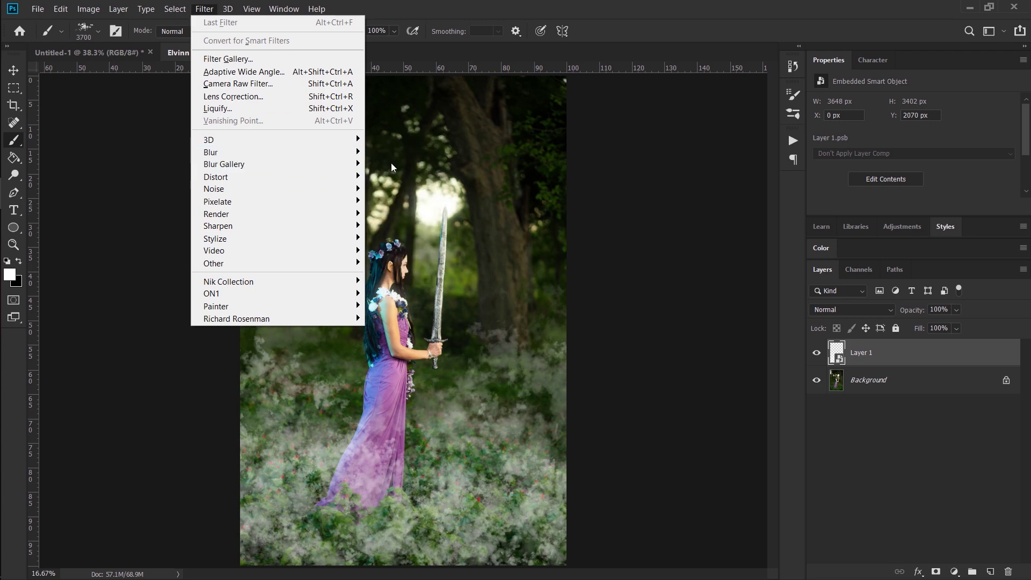
pyautogui.click(416, 201)
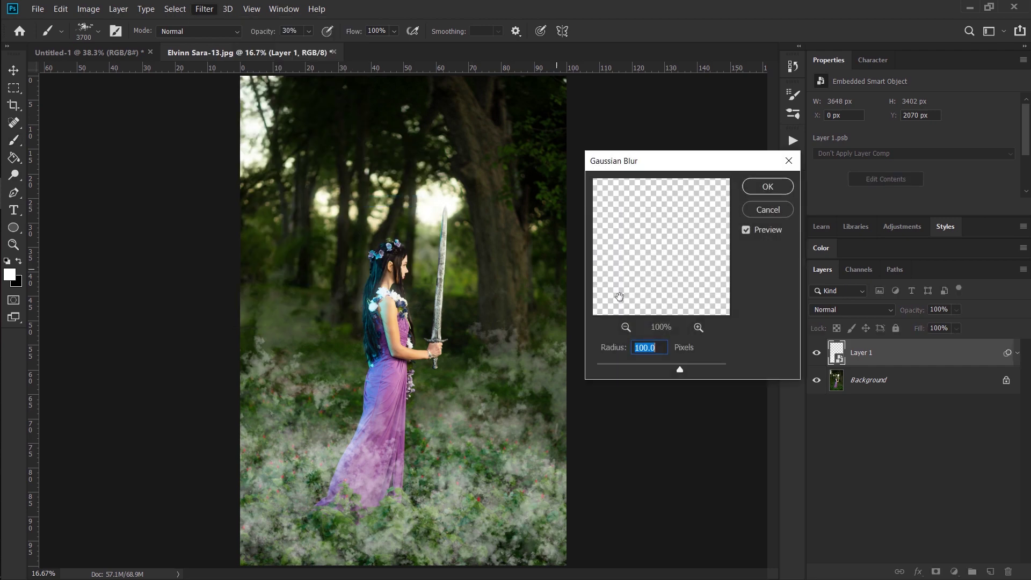
pyautogui.moveTo(680, 370); pyautogui.dragTo(646, 370)
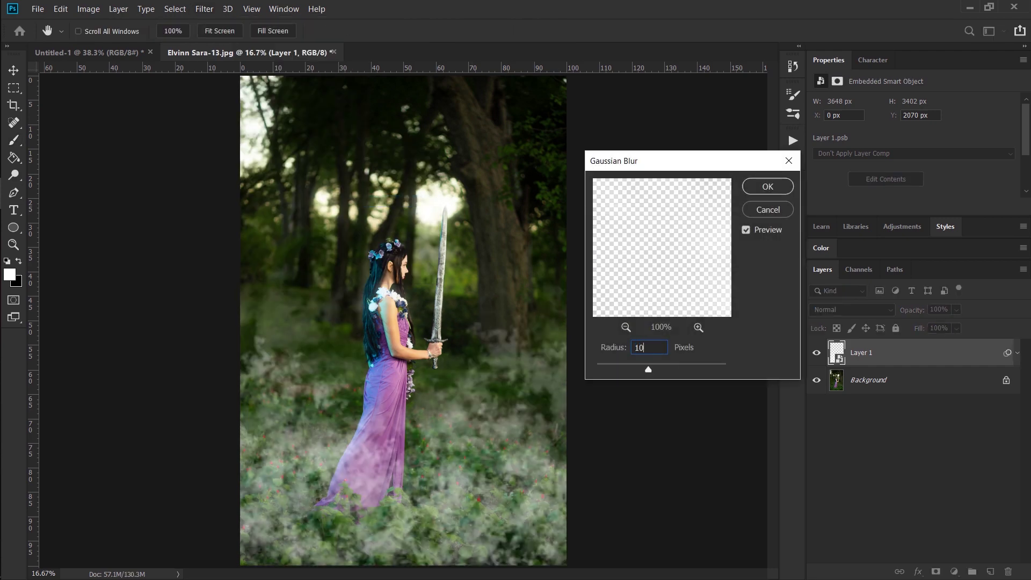
pyautogui.press('Return')
pyautogui.press('b')
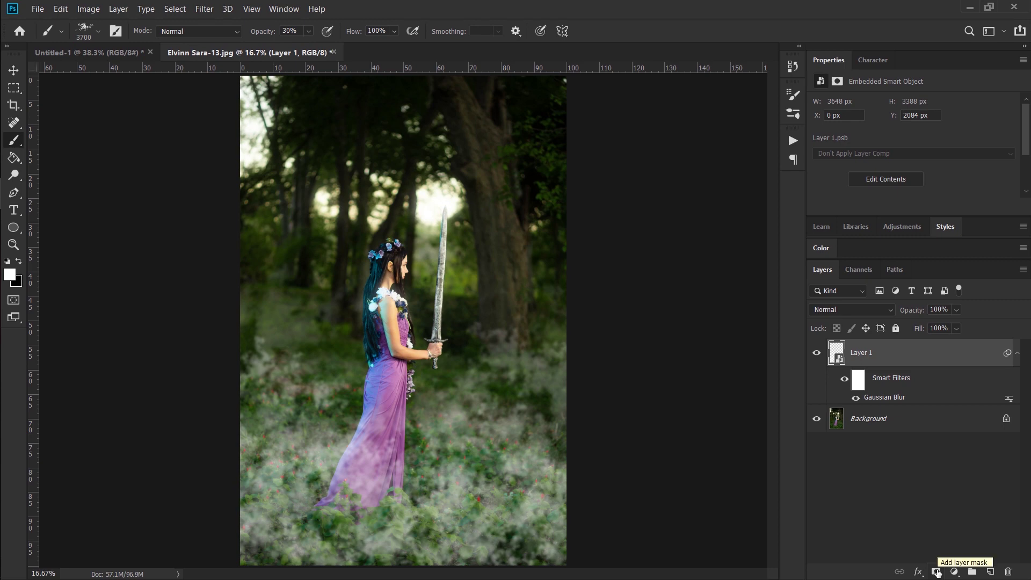
# Step: Add a layer mask to Layer 1 and paint black at 100% opacity, 3500 px, to erase fog patches
pyautogui.click(936, 572)
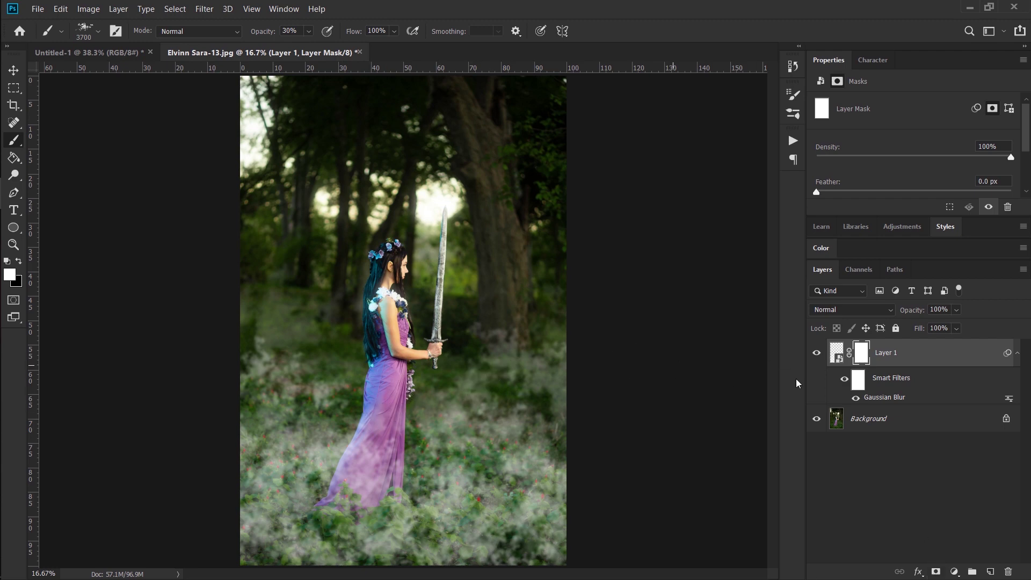
pyautogui.press('x')
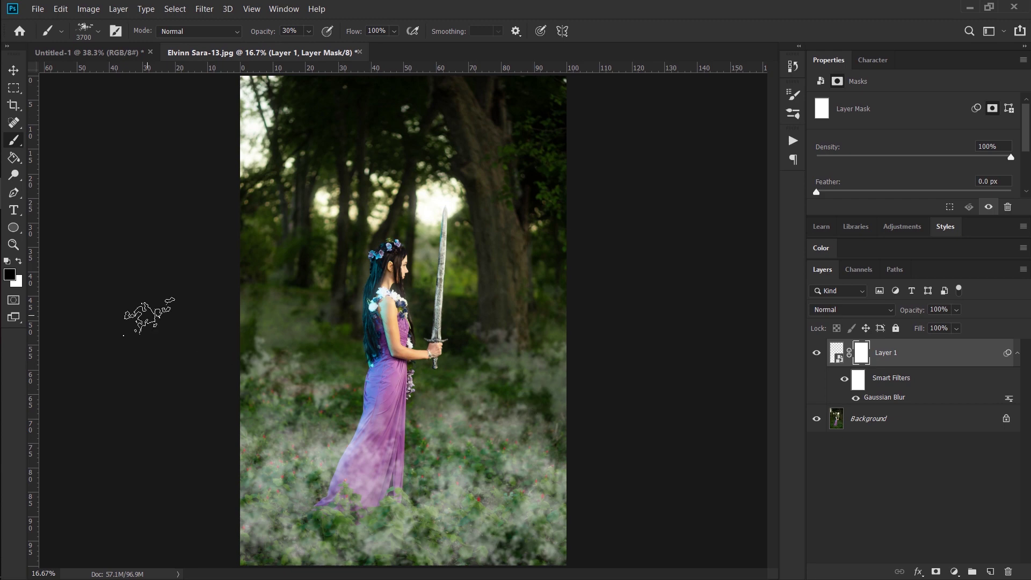
pyautogui.press('0')
pyautogui.press('[')
pyautogui.press('[')
pyautogui.click(408, 384)
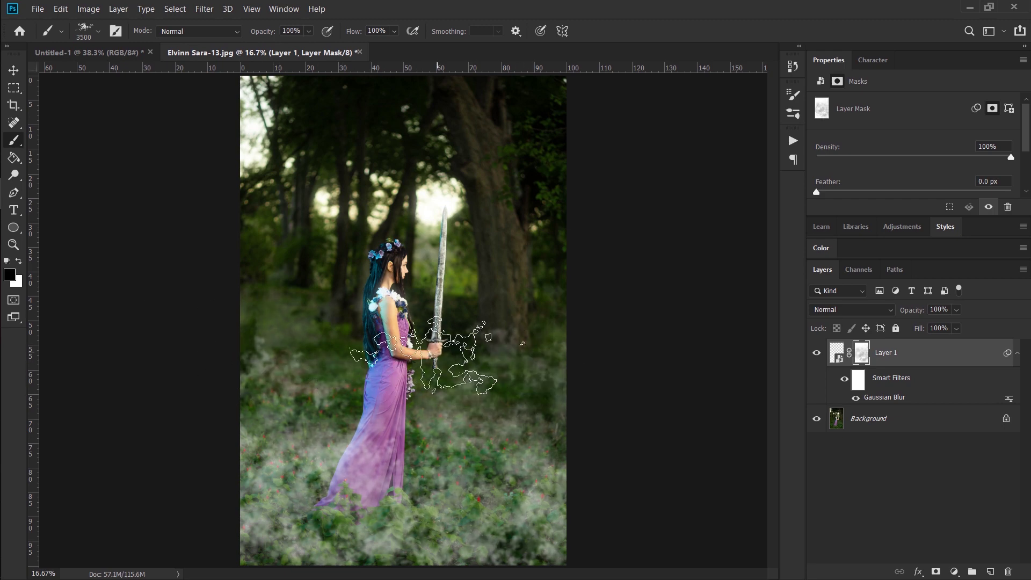
pyautogui.moveTo(397, 384)
pyautogui.mouseDown()
pyautogui.moveTo(546, 352)
pyautogui.moveTo(256, 343)
pyautogui.moveTo(695, 439)
pyautogui.mouseUp()
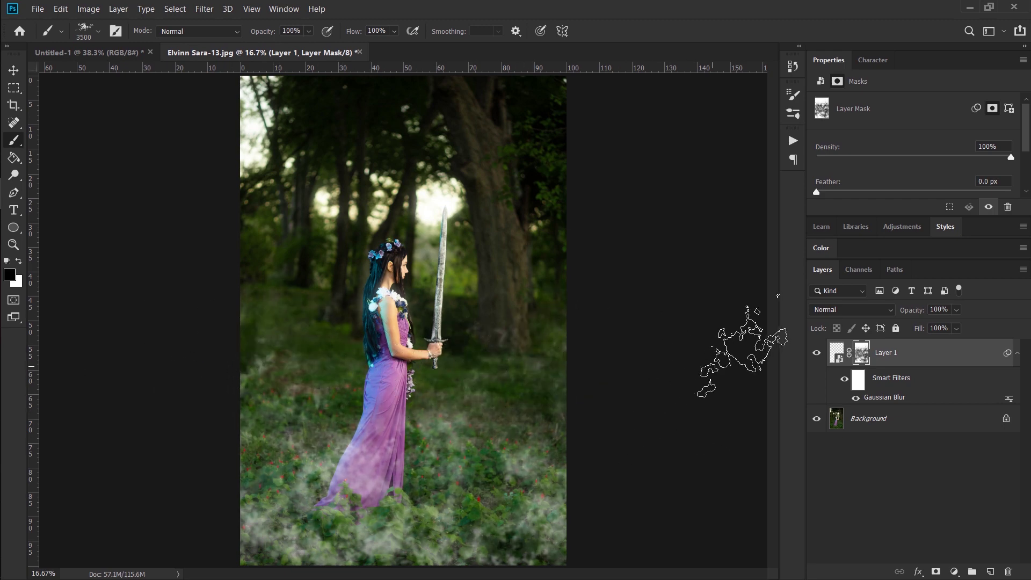
# Step: Clip Layer 1 to the Background and toggle the mask view to compare it with the image
pyautogui.hotkey('ctrl', 'alt', 'g')
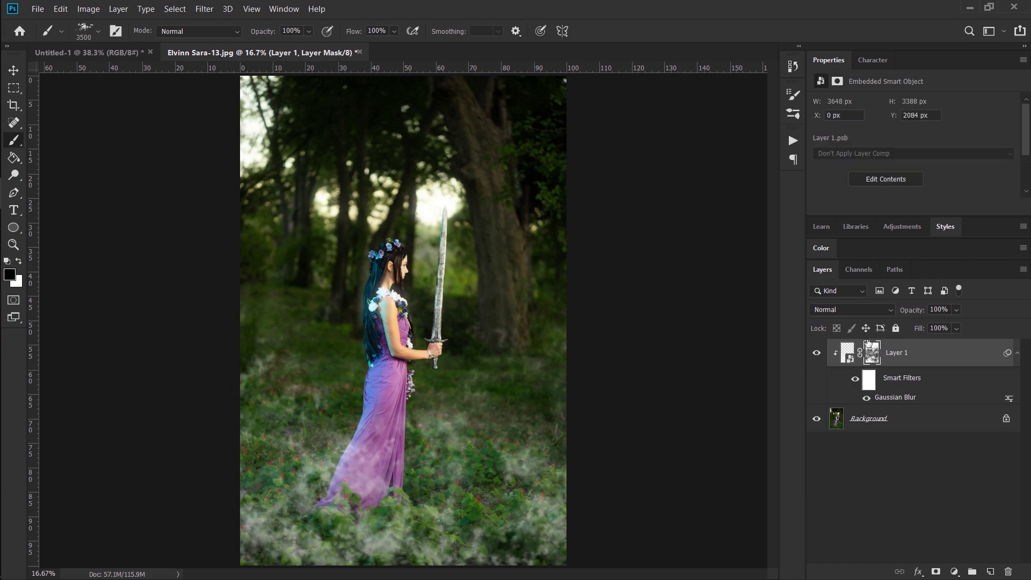
pyautogui.keyDown('alt'); pyautogui.click(872, 362); pyautogui.keyUp('alt')
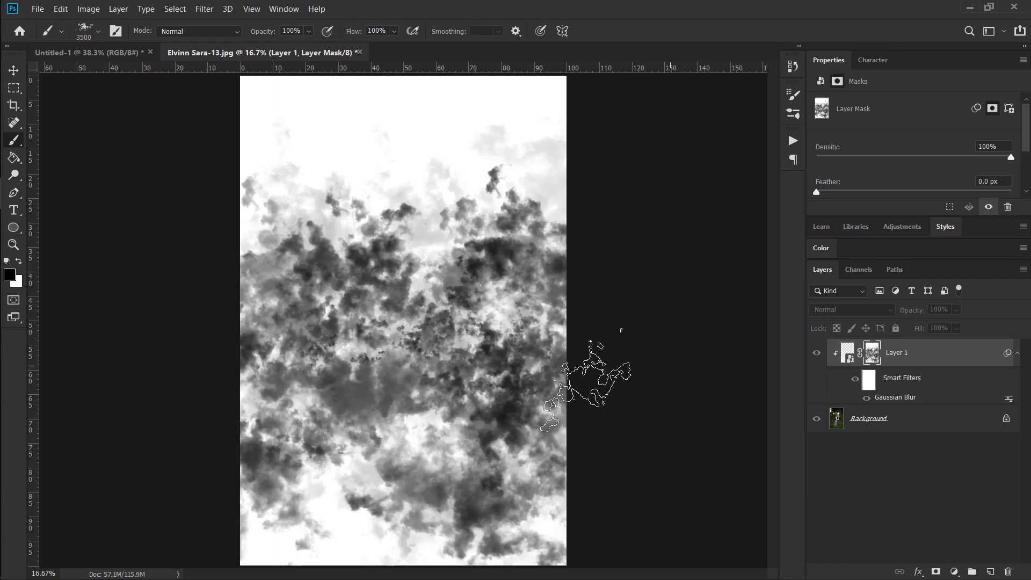
pyautogui.click(849, 355)
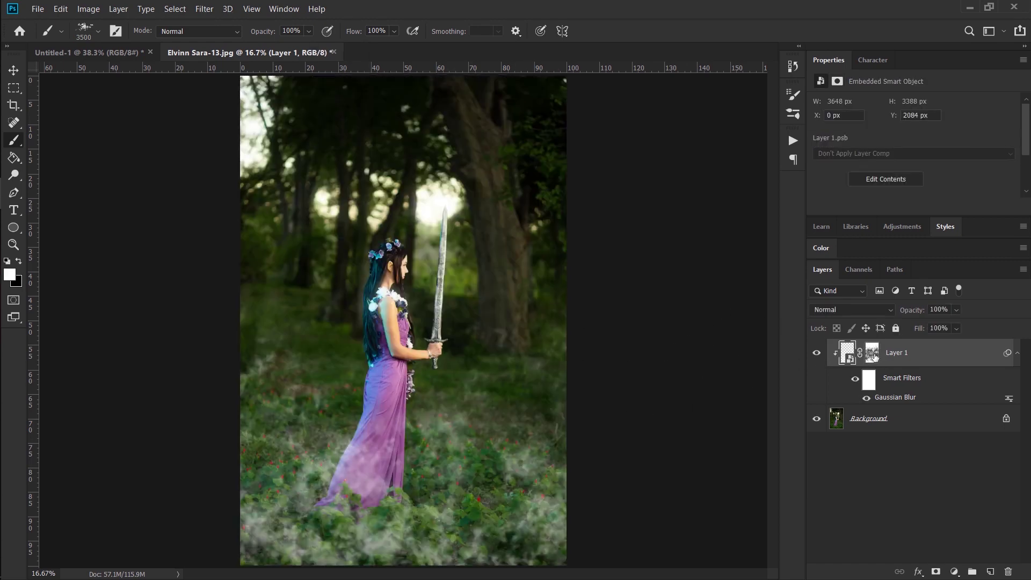
pyautogui.click(872, 358)
pyautogui.keyDown('alt'); pyautogui.click(872, 359); pyautogui.keyUp('alt')
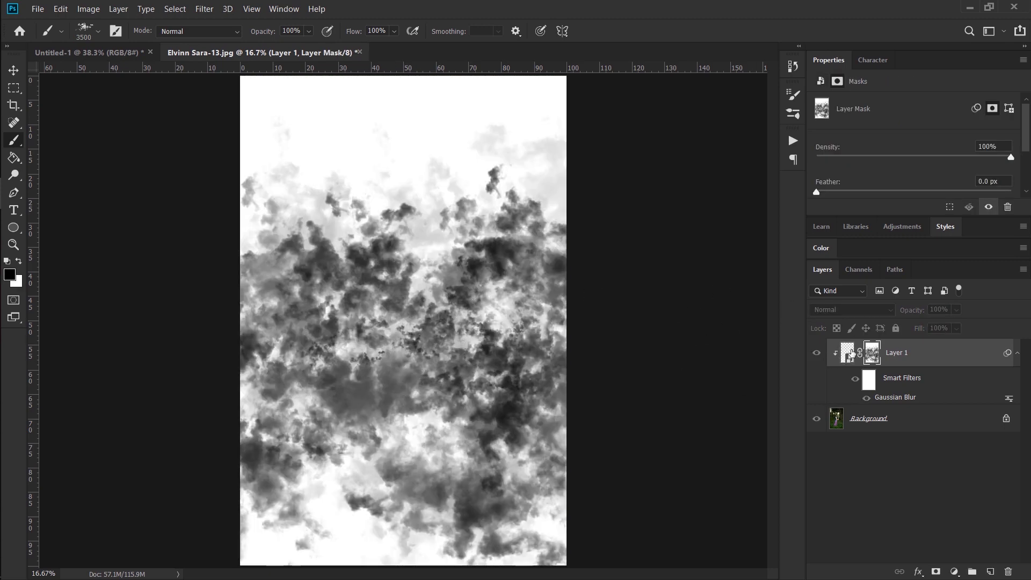
pyautogui.click(849, 354)
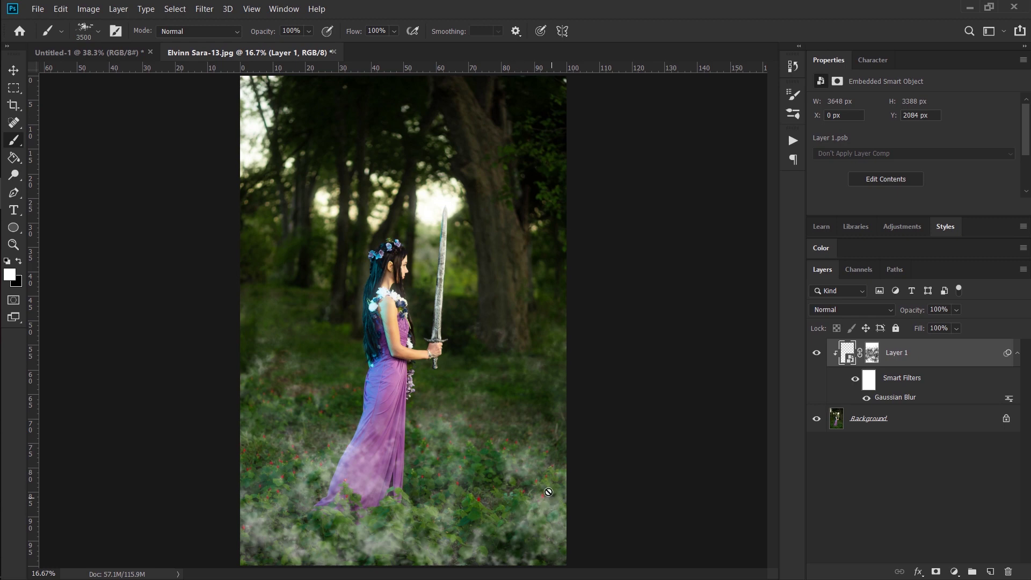
# Step: Reselect Layer 1's mask and paint black to hide fog at the lower left
pyautogui.click(881, 362)
pyautogui.press('x')
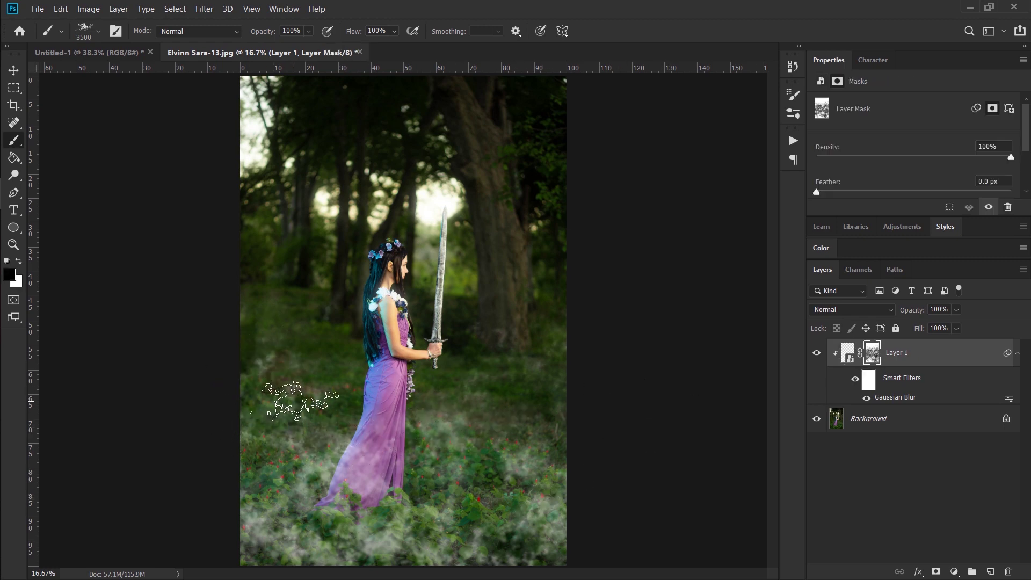
pyautogui.moveTo(292, 403)
pyautogui.mouseDown()
pyautogui.moveTo(274, 465)
pyautogui.moveTo(295, 477)
pyautogui.moveTo(419, 478)
pyautogui.moveTo(483, 424)
pyautogui.moveTo(532, 462)
pyautogui.moveTo(435, 435)
pyautogui.mouseUp()
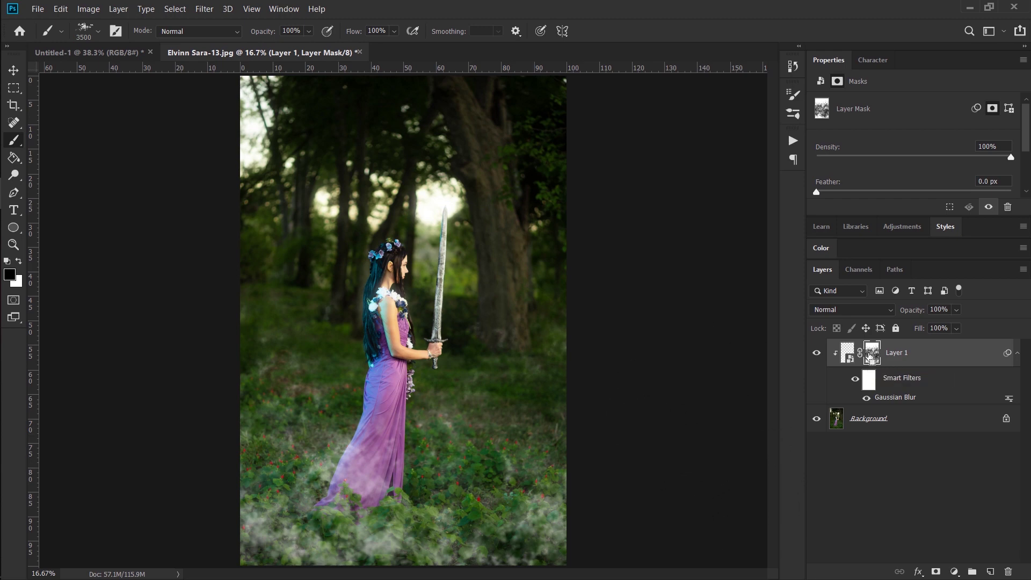
# Step: Apply Levels to Layer 1's mask with input white 127 and midtones 0.93
pyautogui.hotkey('ctrl', 'l')
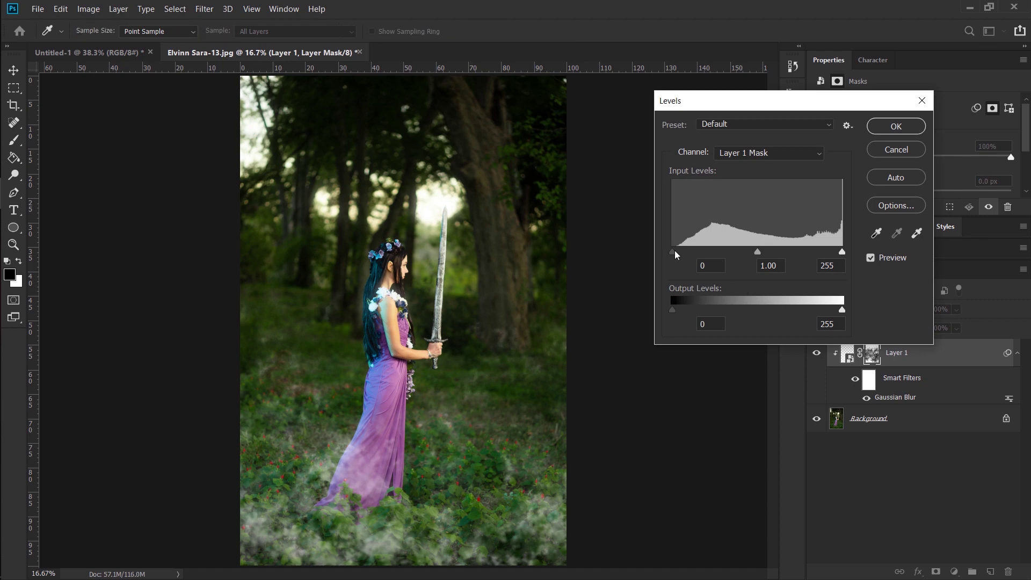
pyautogui.moveTo(675, 255); pyautogui.dragTo(637, 256)
pyautogui.moveTo(841, 252); pyautogui.dragTo(716, 252)
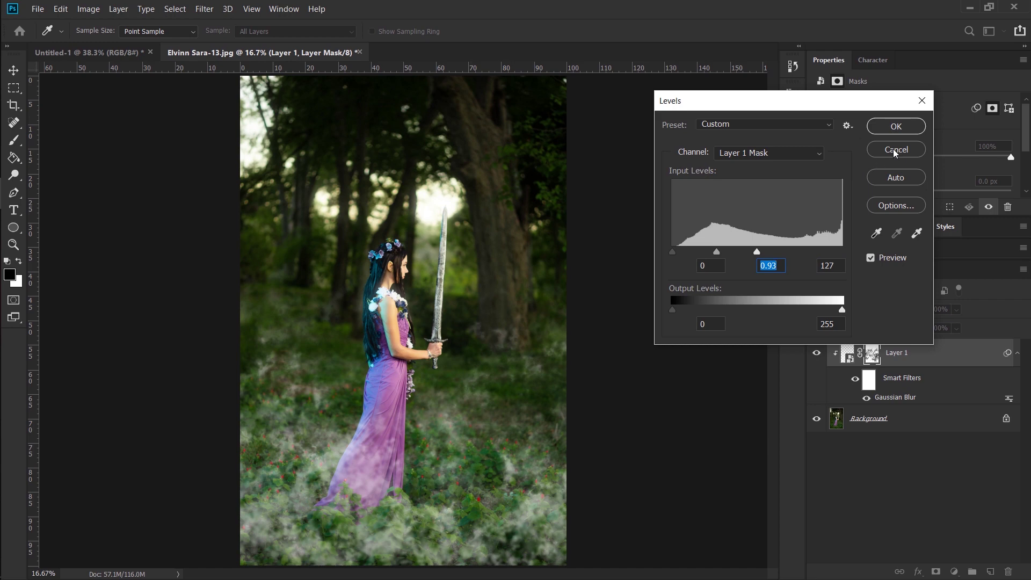
pyautogui.click(887, 127)
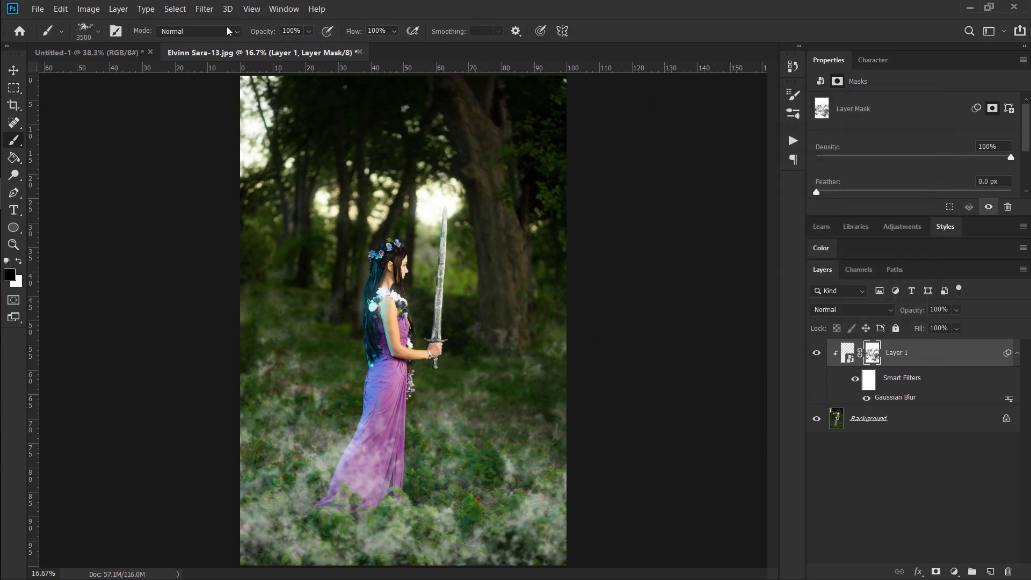
# Step: Reopen the fog's Gaussian Blur smart filter, raise the radius to 42.9 px, and check the mask view
pyautogui.click(846, 355)
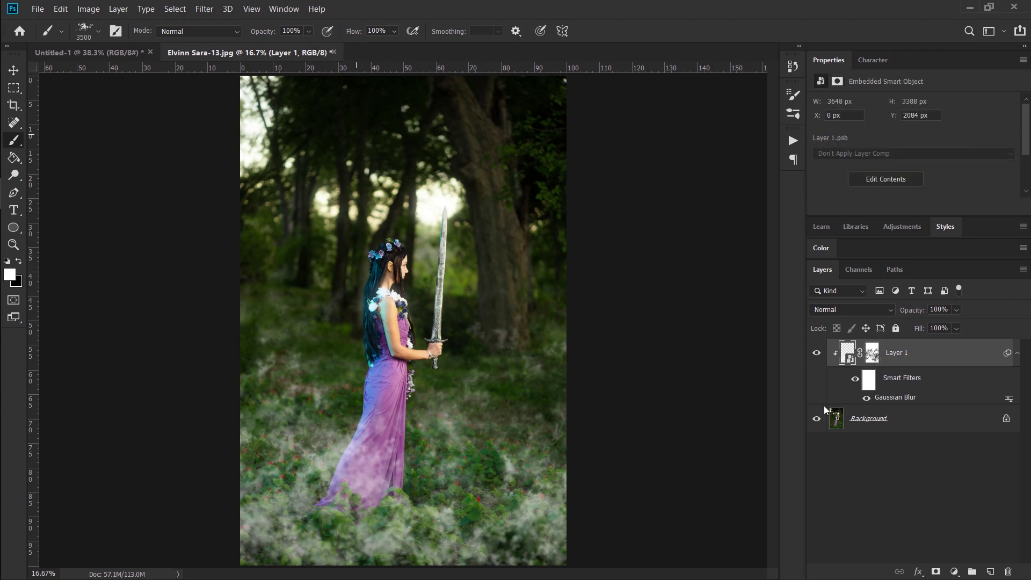
pyautogui.doubleClick(903, 398)
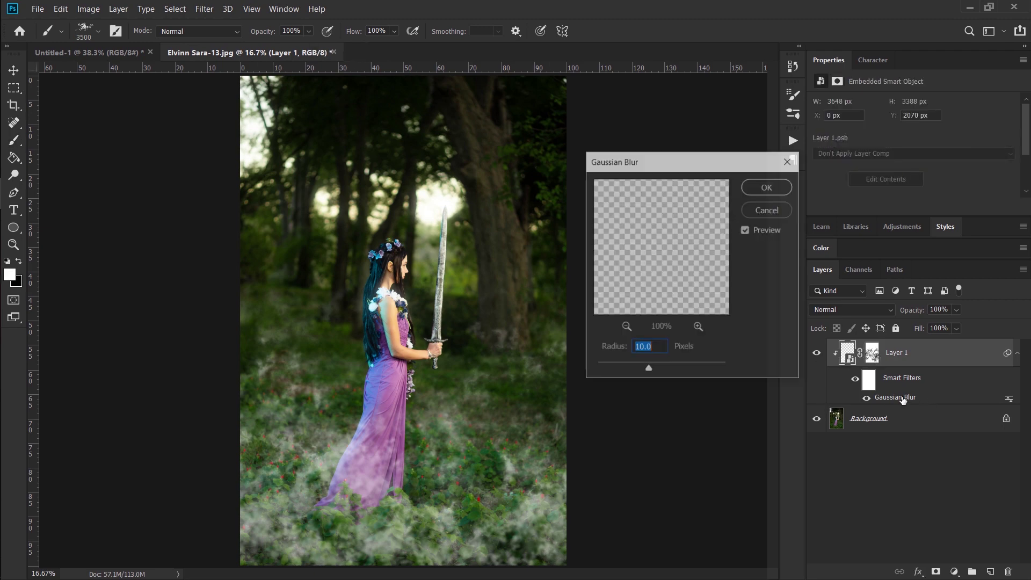
pyautogui.click(665, 369)
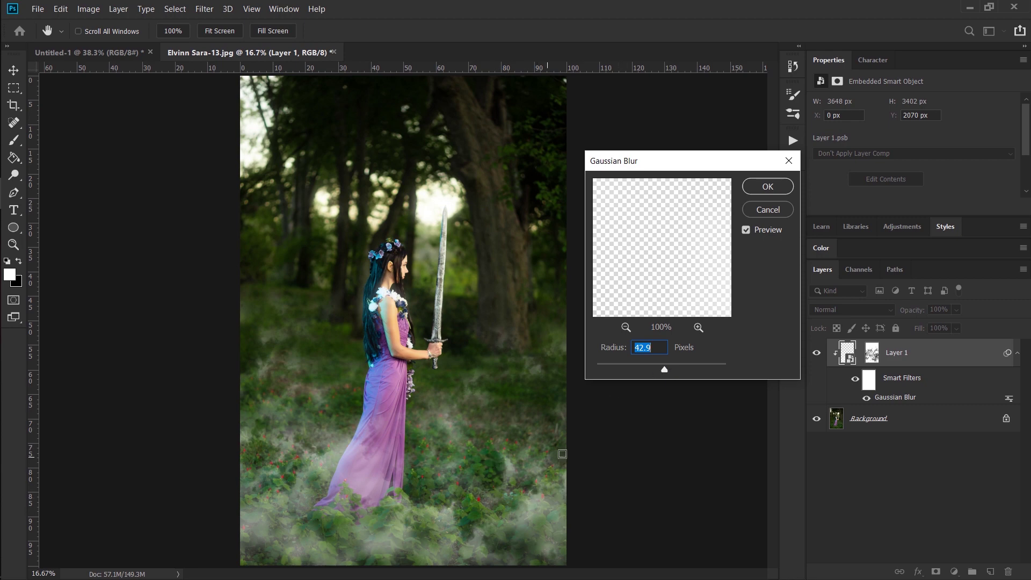
pyautogui.click(768, 185)
pyautogui.keyDown('alt'); pyautogui.click(871, 356); pyautogui.keyUp('alt')
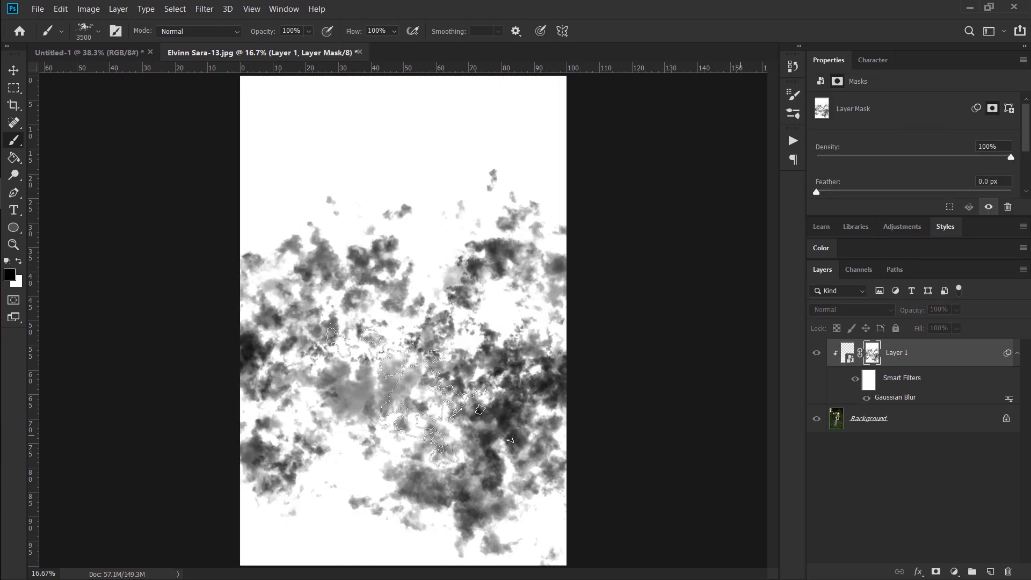
pyautogui.click(846, 351)
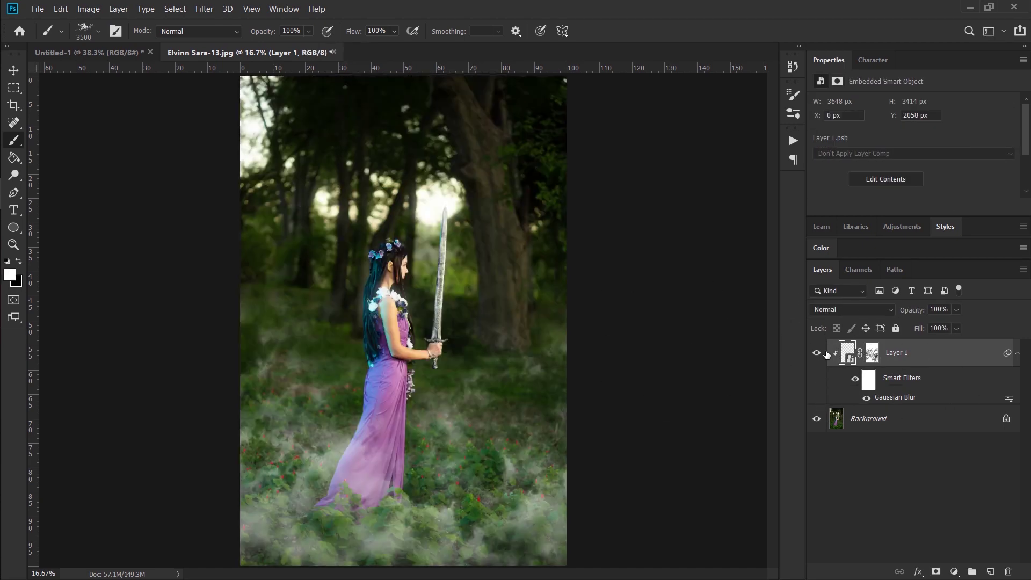
# Step: Hide the Background and fill a new Layer 2 above it with solid black
pyautogui.click(816, 420)
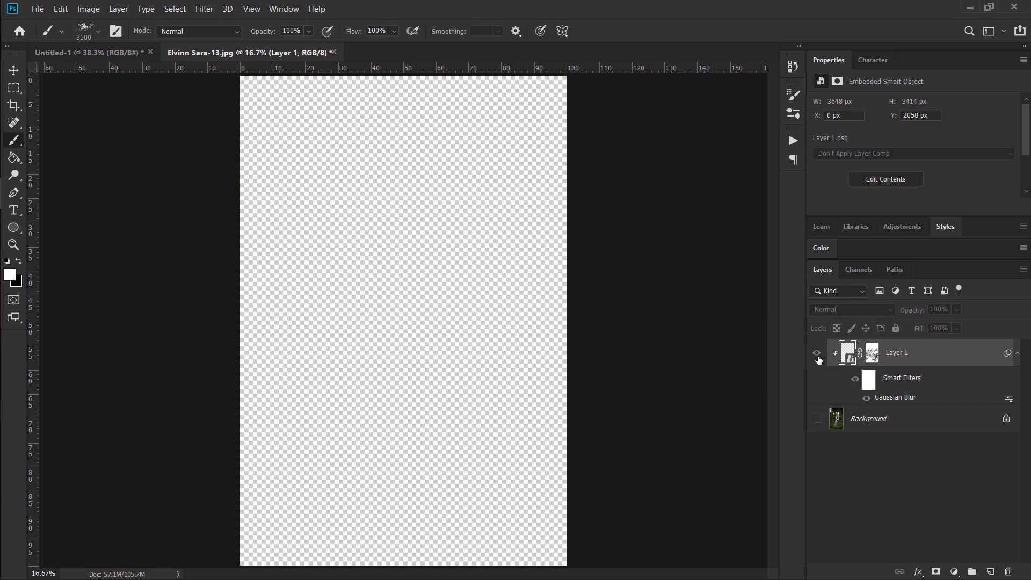
pyautogui.click(856, 420)
pyautogui.click(990, 572)
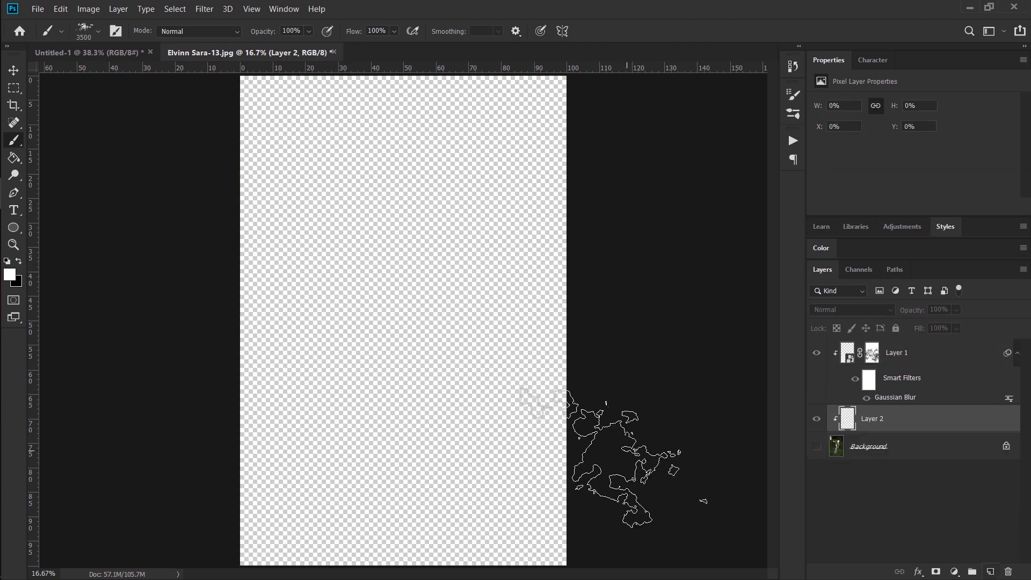
pyautogui.press('g')
pyautogui.press('x')
pyautogui.click(301, 382)
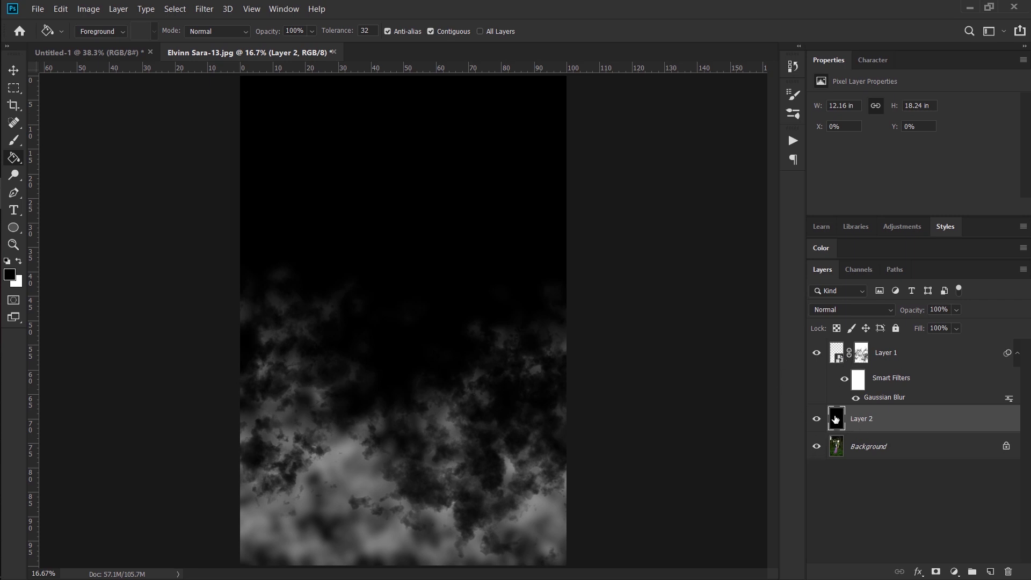
# Step: Toggle the black backdrop to compare the fog, then zoom in closely on the clouds
pyautogui.click(817, 420)
pyautogui.click(817, 420)
pyautogui.click(816, 420)
pyautogui.click(817, 420)
pyautogui.press('z')
pyautogui.moveTo(301, 437)
pyautogui.mouseDown()
pyautogui.moveTo(394, 428)
pyautogui.moveTo(322, 428)
pyautogui.mouseUp()
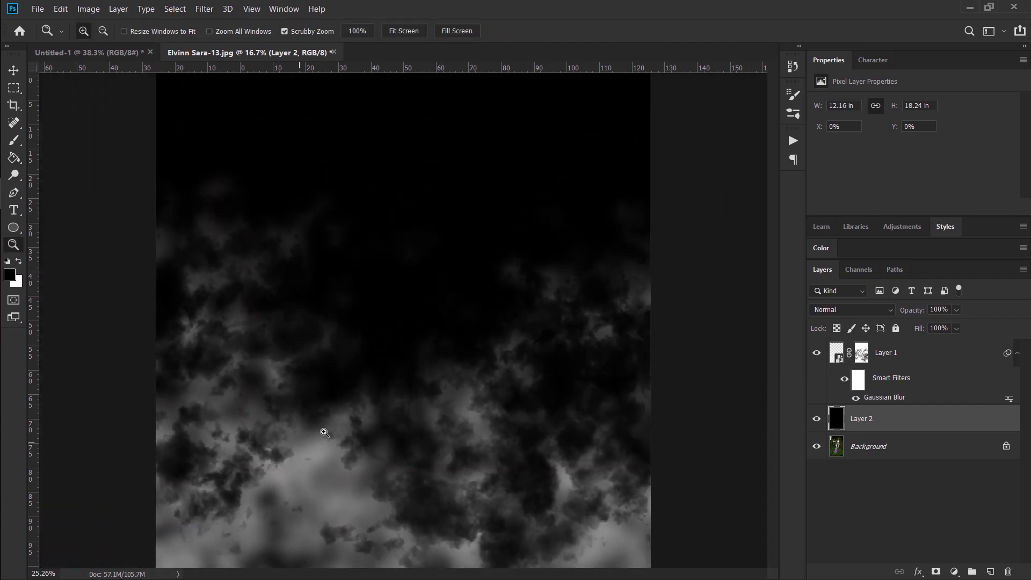
pyautogui.rightClick(835, 357)
pyautogui.rightClick(528, 534)
pyautogui.click(322, 529)
pyautogui.moveTo(322, 529); pyautogui.dragTo(496, 389)
pyautogui.scroll(-10, 496, 389)
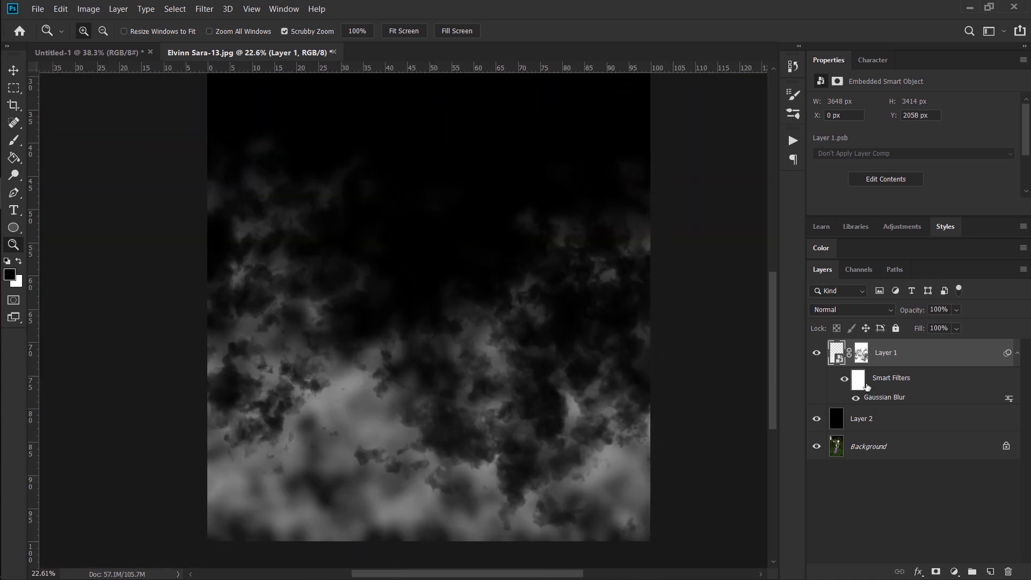
# Step: Hide the black Layer 2 so the fogged forest photo shows again
pyautogui.rightClick(818, 420)
pyautogui.click(853, 401)
pyautogui.scroll(-2, 663, 382)
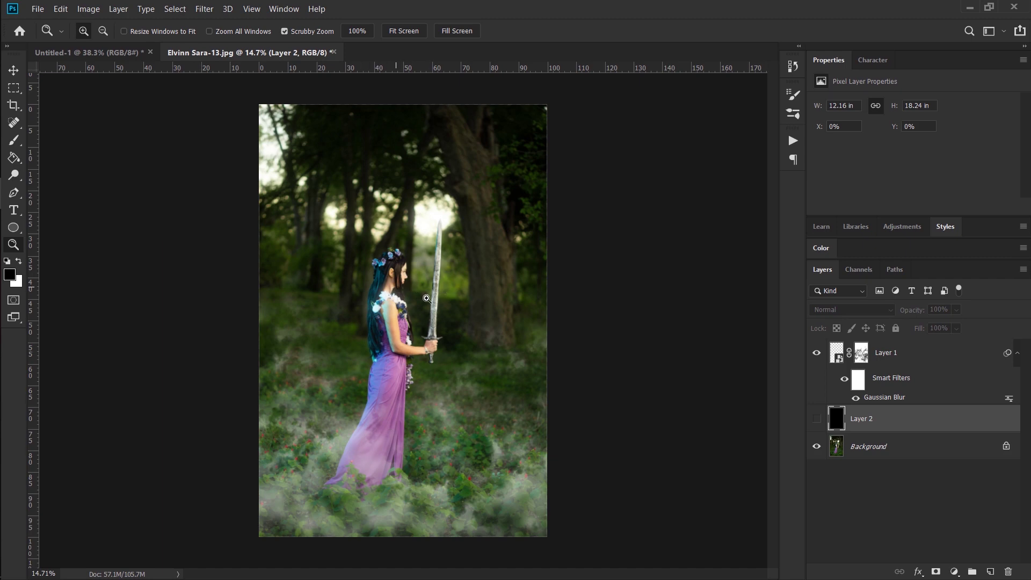
# Step: Use Select Subject on the Background layer to outline the woman and sword, then zoom to check her shoulder edge
pyautogui.rightClick(894, 452)
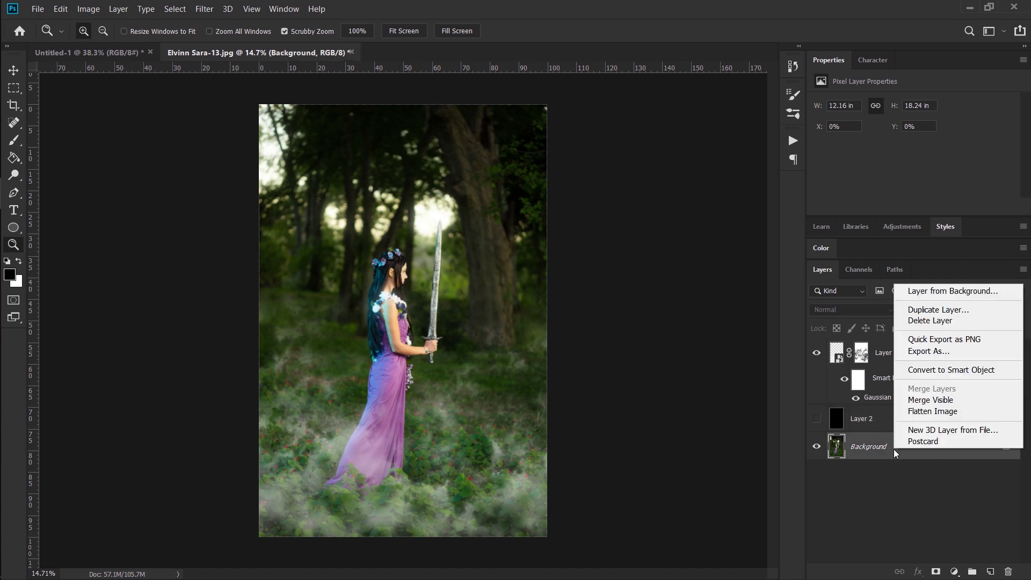
pyautogui.click(893, 450)
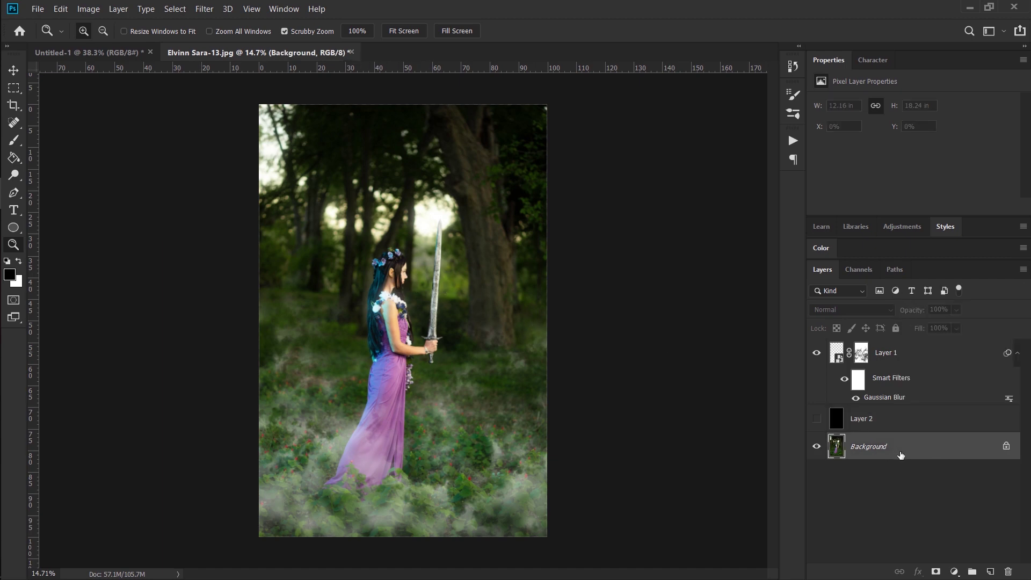
pyautogui.click(175, 11)
pyautogui.click(213, 157)
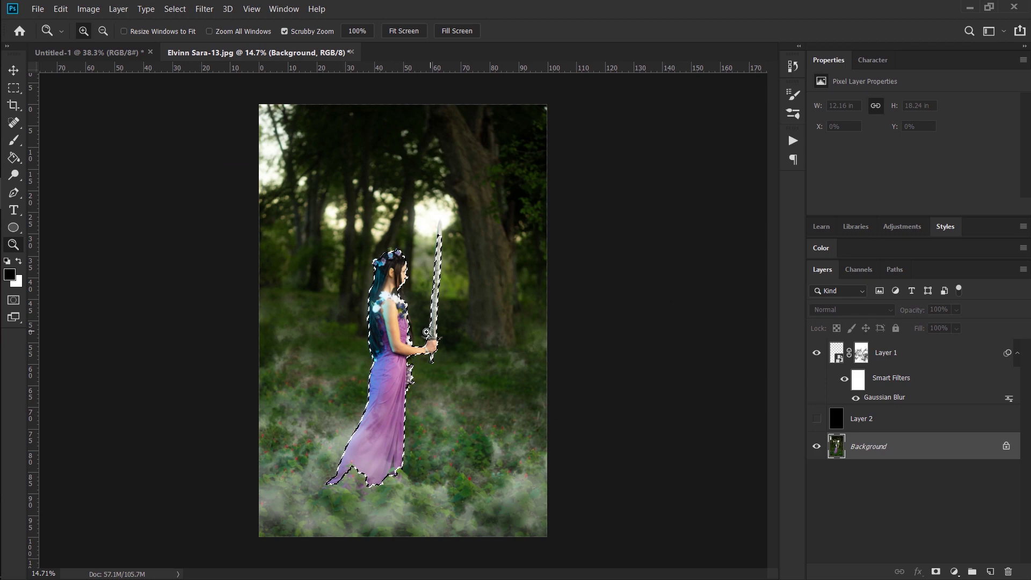
pyautogui.moveTo(392, 288)
pyautogui.mouseDown()
pyautogui.moveTo(459, 296)
pyautogui.moveTo(403, 296)
pyautogui.mouseUp()
# Step: Duplicate the Background layer as Background copy
pyautogui.moveTo(421, 376); pyautogui.dragTo(448, 252)
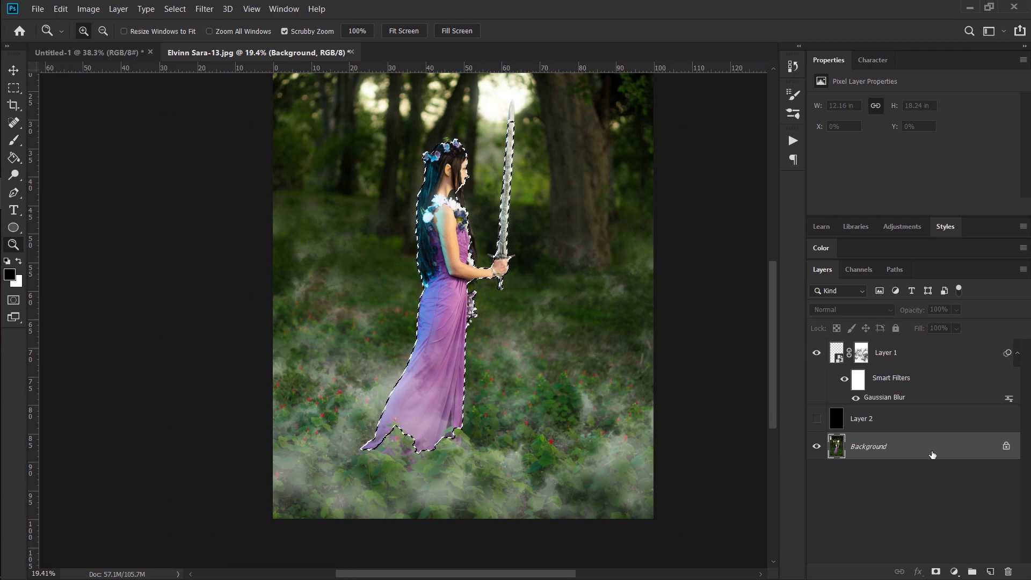
pyautogui.rightClick(931, 454)
pyautogui.click(919, 311)
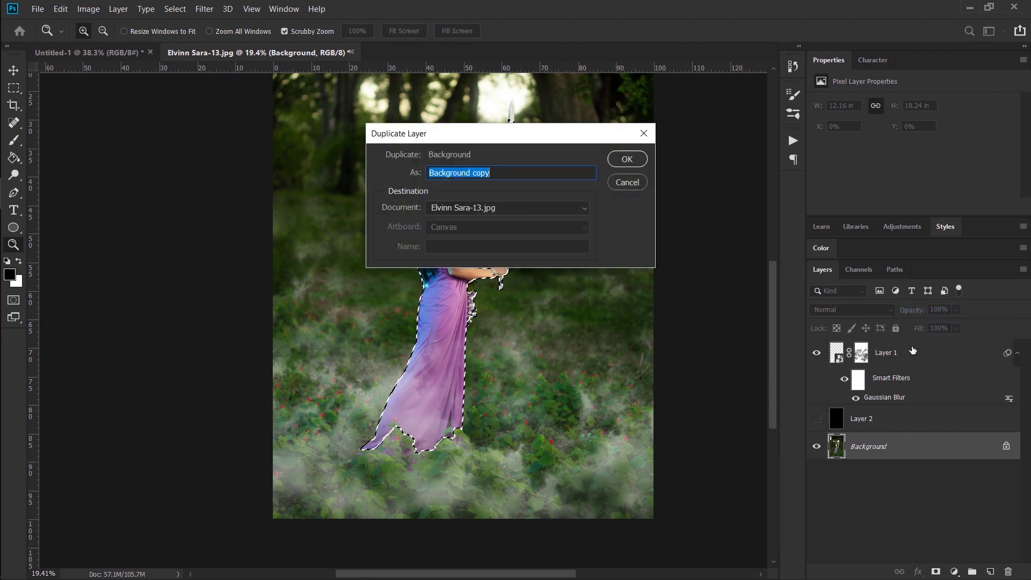
pyautogui.press('Return')
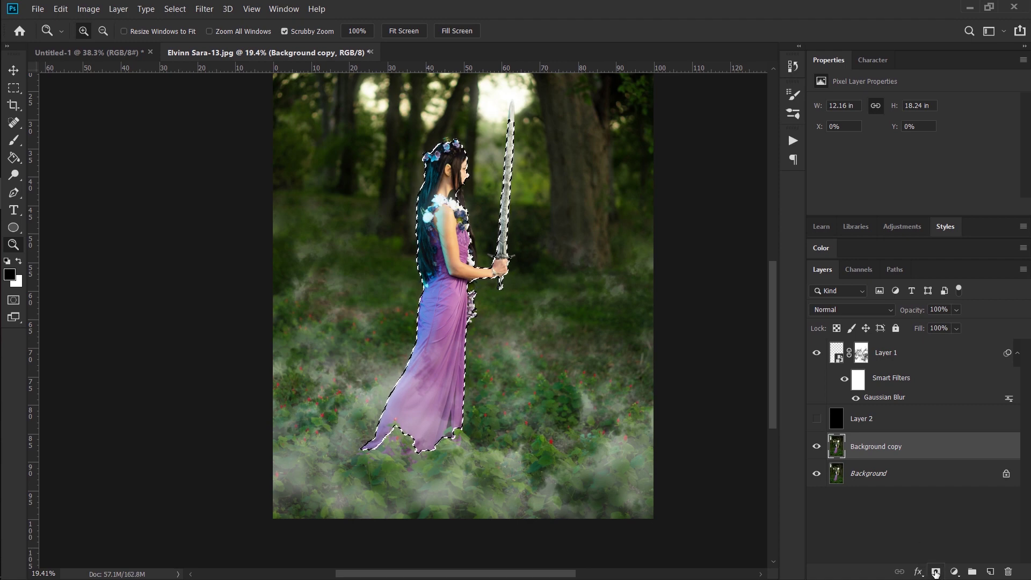
# Step: Mask Background copy to the selected woman and inspect the mask on its own
pyautogui.click(935, 572)
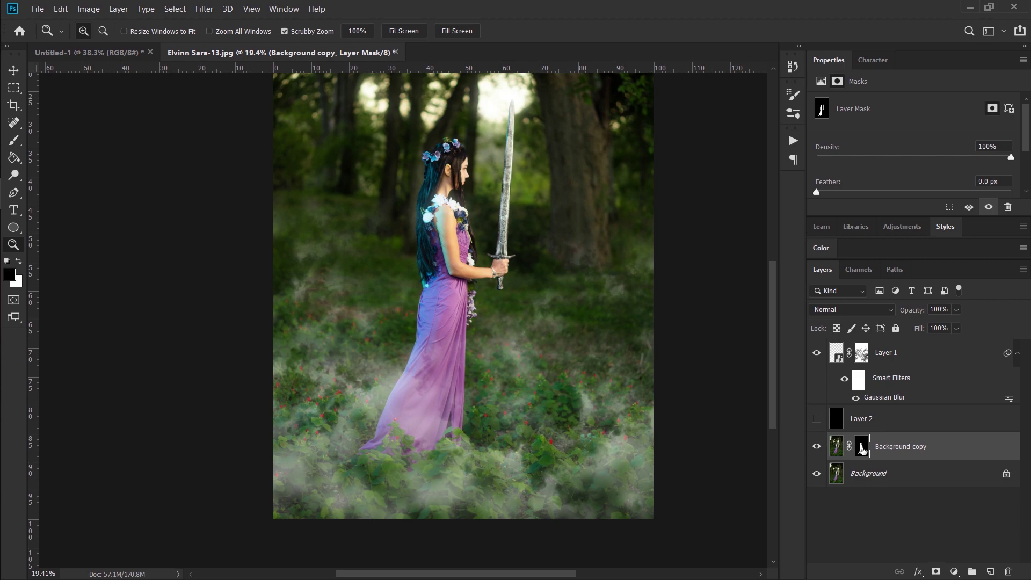
pyautogui.keyDown('alt'); pyautogui.click(861, 449); pyautogui.keyUp('alt')
pyautogui.click(837, 452)
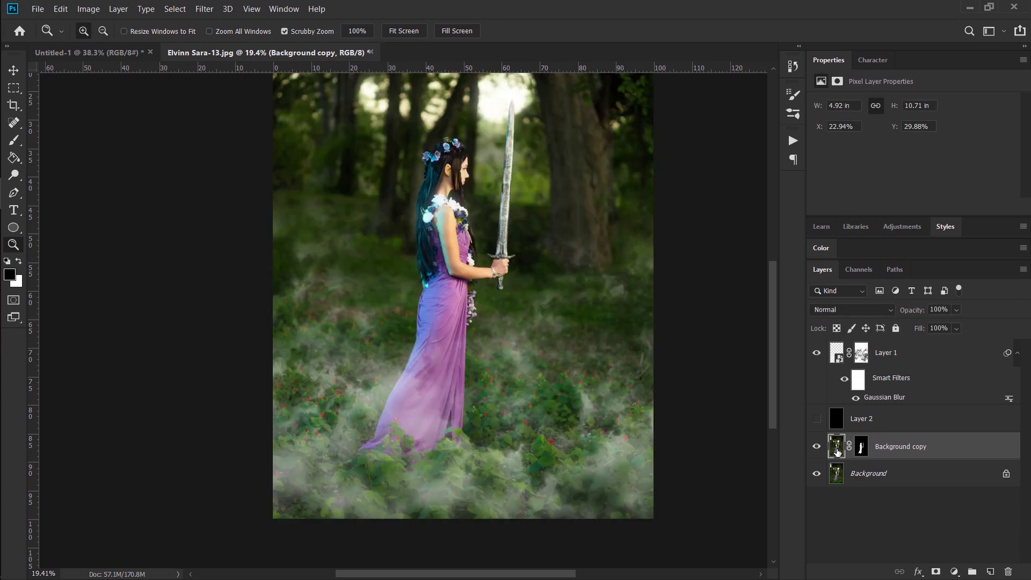
pyautogui.scroll(-2, 641, 337)
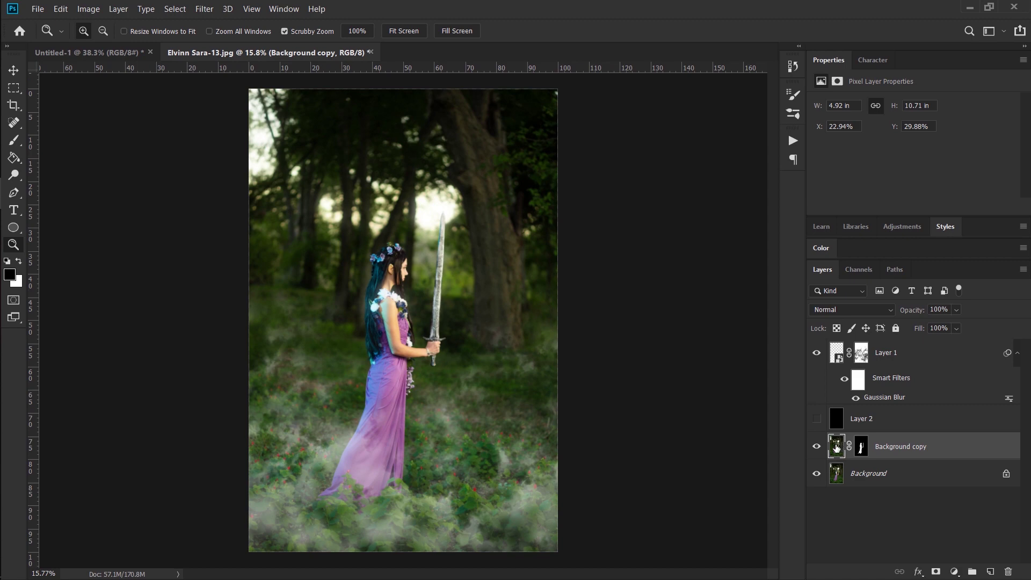
# Step: Add an empty Layer 3 above Background and select it for painting
pyautogui.click(843, 478)
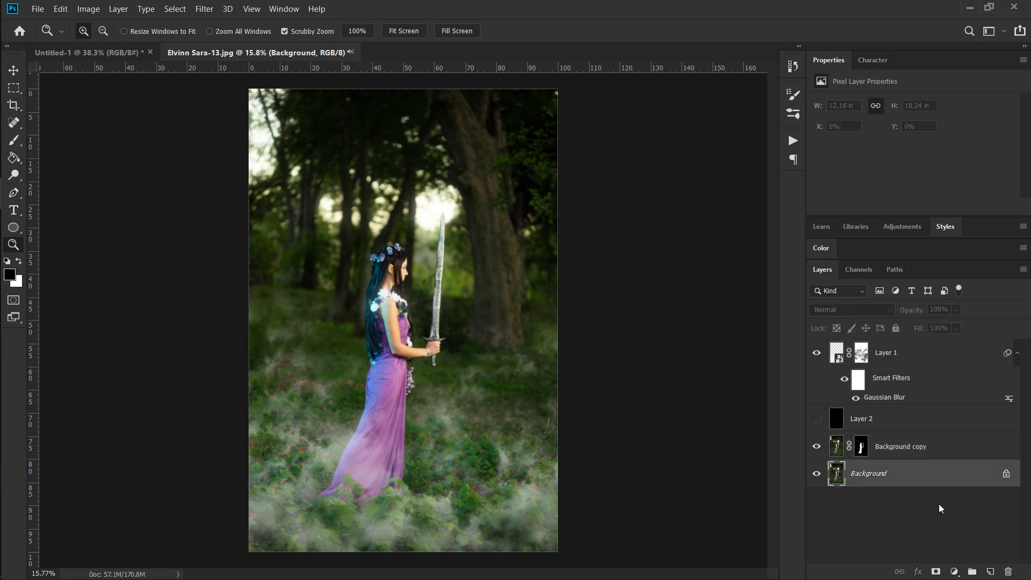
pyautogui.click(990, 572)
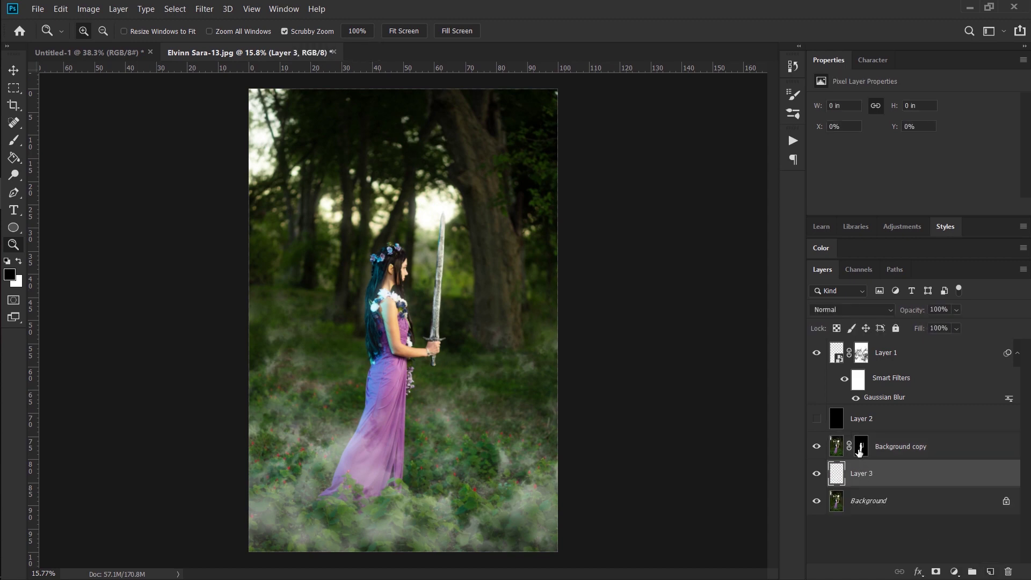
pyautogui.click(860, 448)
pyautogui.click(834, 450)
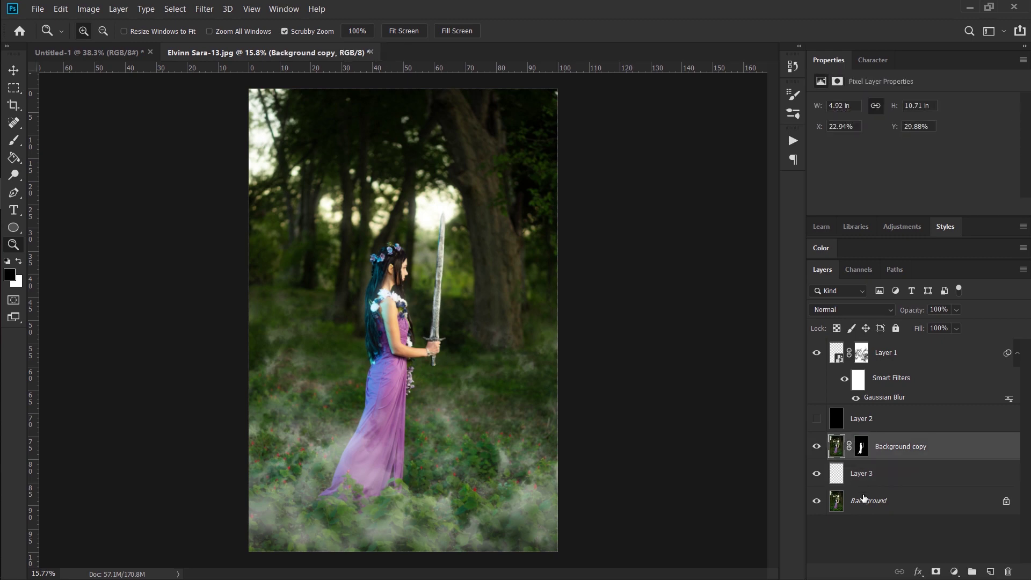
pyautogui.click(852, 507)
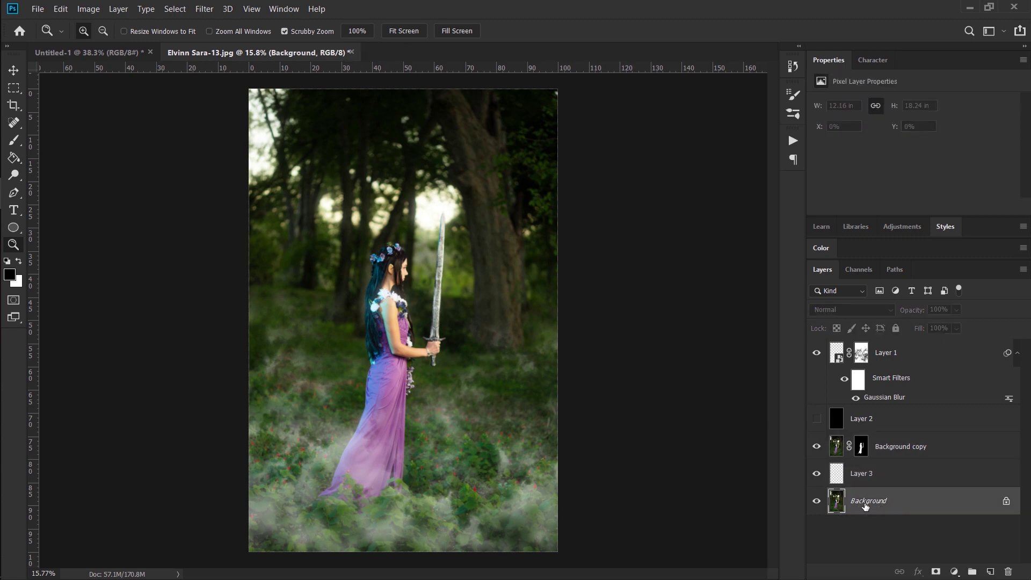
pyautogui.click(856, 479)
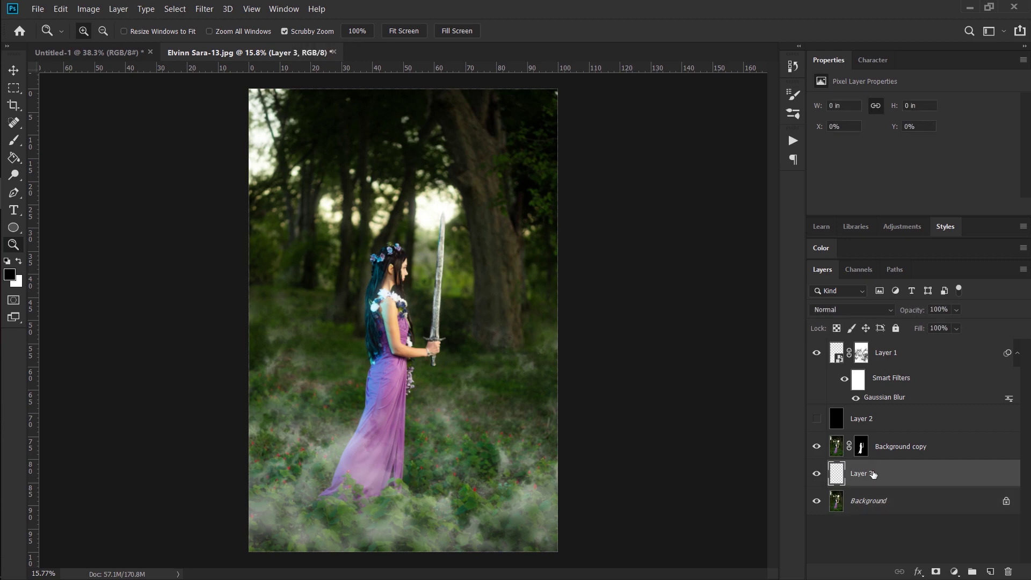
# Step: Paint white cloud fog over the foliage with a 2700 px brush, plus a 30% opacity haze
pyautogui.press('b')
pyautogui.press('x')
pyautogui.moveTo(312, 355)
pyautogui.mouseDown()
pyautogui.moveTo(514, 361)
pyautogui.moveTo(500, 402)
pyautogui.moveTo(303, 335)
pyautogui.moveTo(432, 288)
pyautogui.moveTo(336, 430)
pyautogui.moveTo(435, 308)
pyautogui.moveTo(621, 380)
pyautogui.mouseUp()
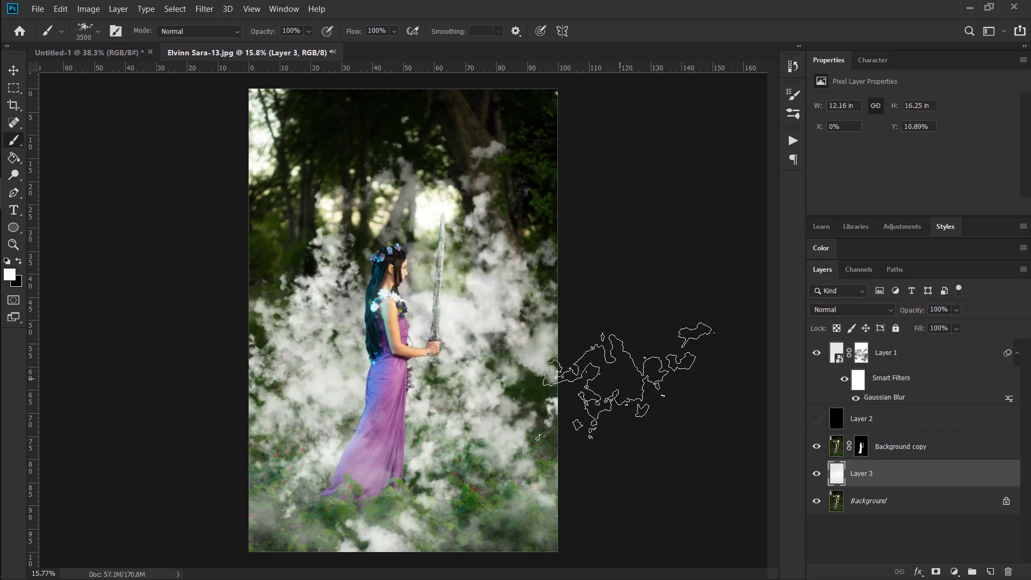
pyautogui.hotkey('ctrl', 'z')
pyautogui.press('[')
pyautogui.press('[')
pyautogui.press('[')
pyautogui.press('[')
pyautogui.press('[')
pyautogui.press('[')
pyautogui.press('[')
pyautogui.press('[')
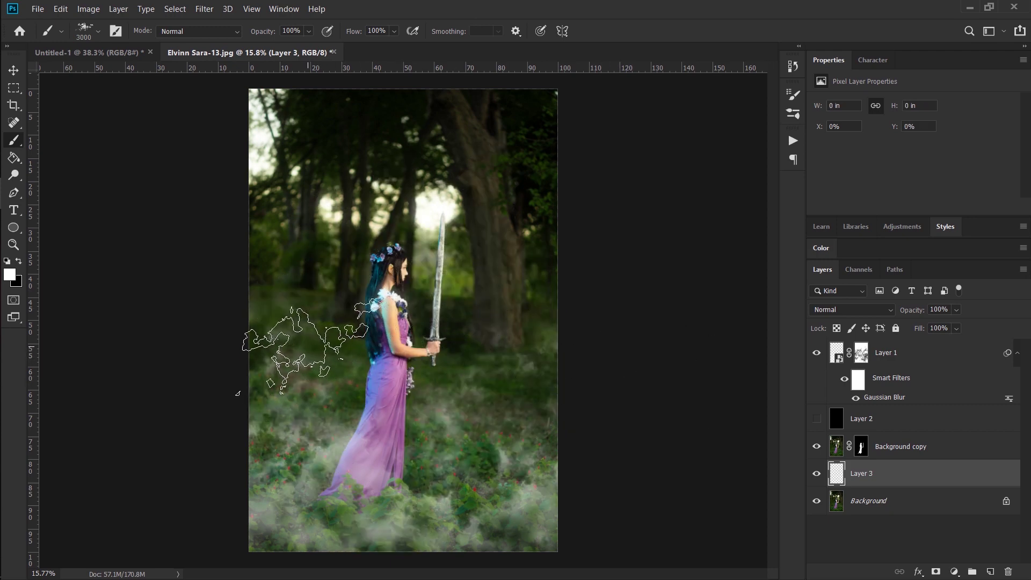
pyautogui.moveTo(309, 346)
pyautogui.mouseDown()
pyautogui.moveTo(425, 340)
pyautogui.moveTo(575, 373)
pyautogui.moveTo(477, 369)
pyautogui.moveTo(333, 385)
pyautogui.moveTo(277, 319)
pyautogui.moveTo(269, 430)
pyautogui.moveTo(397, 408)
pyautogui.moveTo(379, 365)
pyautogui.moveTo(289, 252)
pyautogui.moveTo(558, 301)
pyautogui.mouseUp()
pyautogui.press('3')
pyautogui.moveTo(446, 451)
pyautogui.mouseDown()
pyautogui.moveTo(563, 425)
pyautogui.moveTo(285, 427)
pyautogui.moveTo(612, 392)
pyautogui.mouseUp()
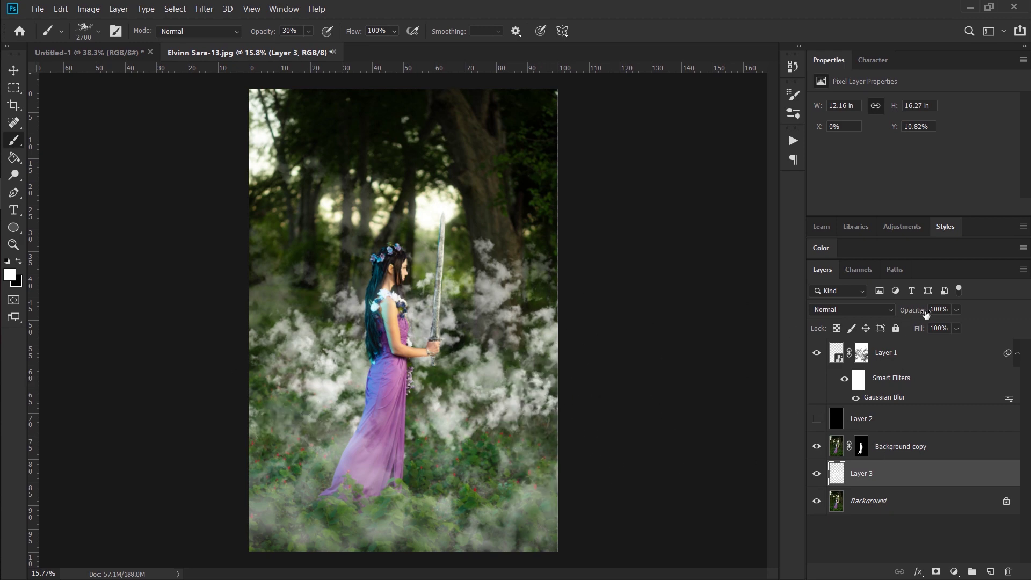
# Step: Set Layer 3 to Screen blending and apply a 130.2-pixel Gaussian Blur
pyautogui.click(883, 310)
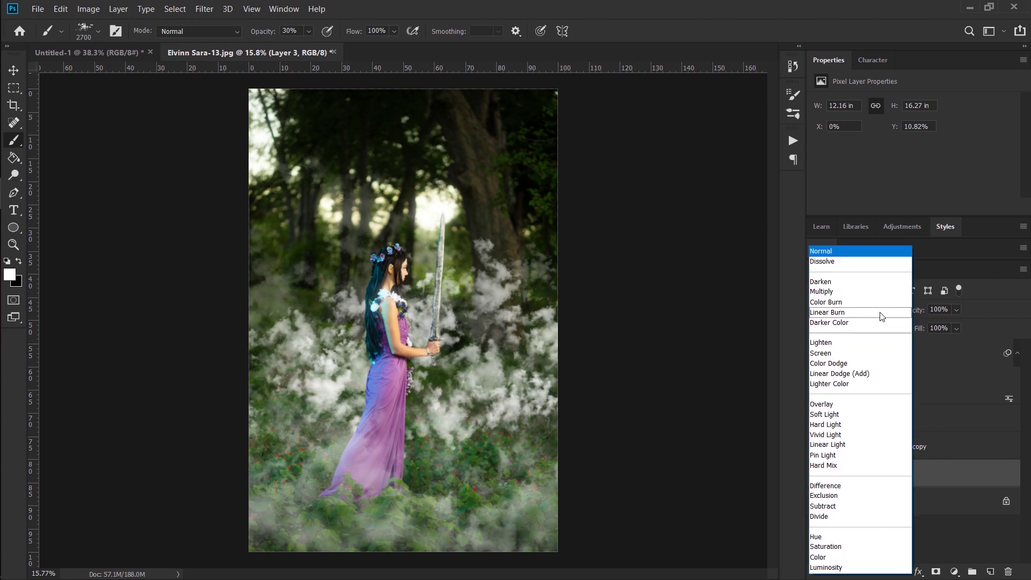
pyautogui.click(853, 352)
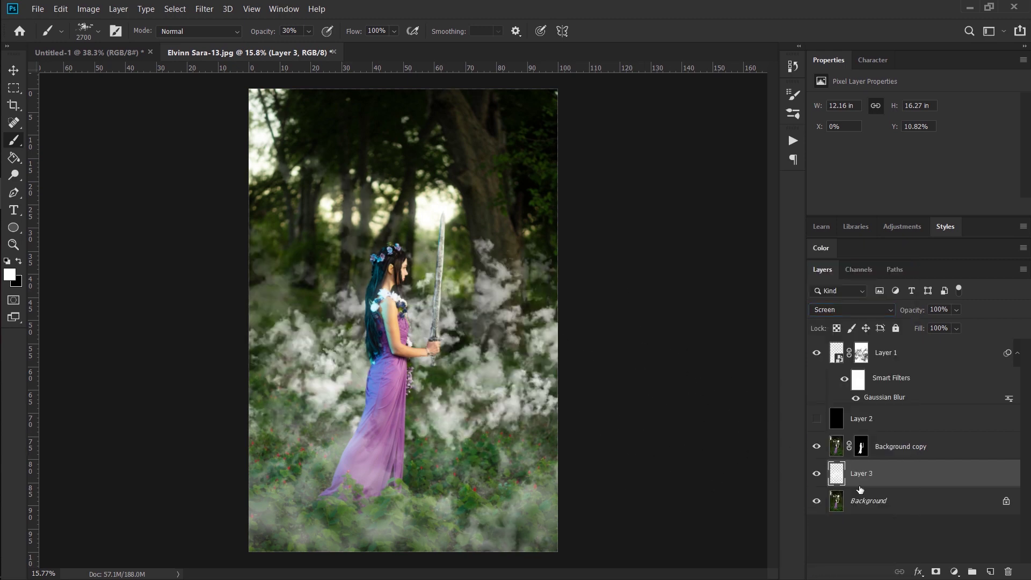
pyautogui.click(204, 9)
pyautogui.moveTo(289, 155)
pyautogui.click(400, 201)
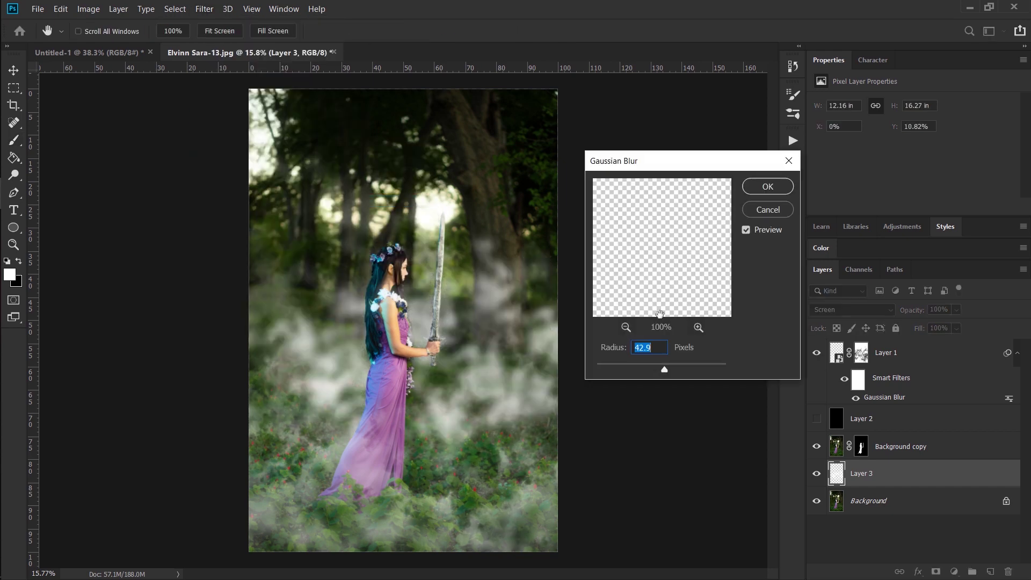
pyautogui.moveTo(665, 379); pyautogui.dragTo(687, 371)
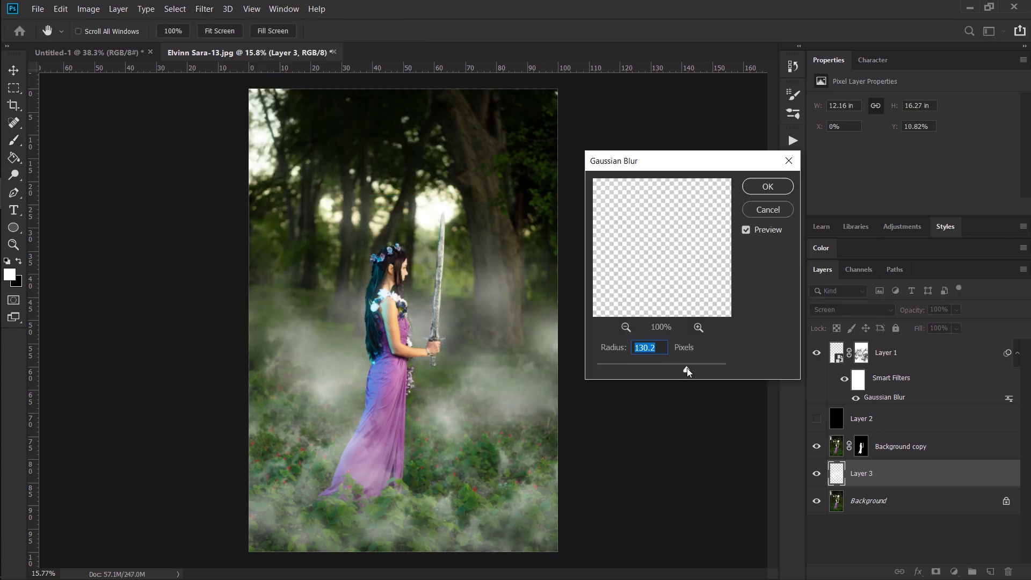
pyautogui.click(766, 187)
# Step: Move the Layer 3 fog slightly lower and set its opacity to 50%
pyautogui.press('v')
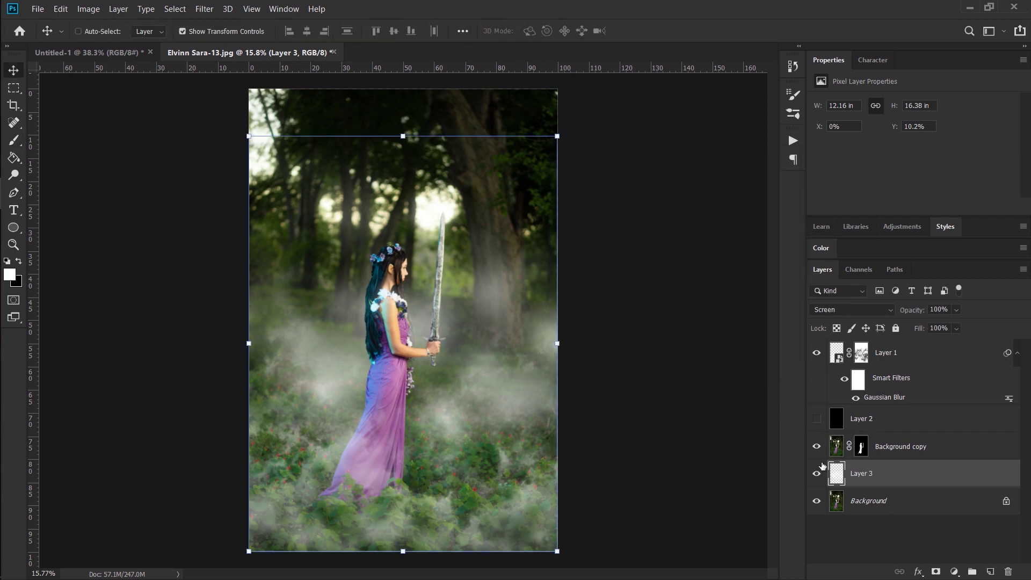
pyautogui.moveTo(485, 349); pyautogui.dragTo(485, 373)
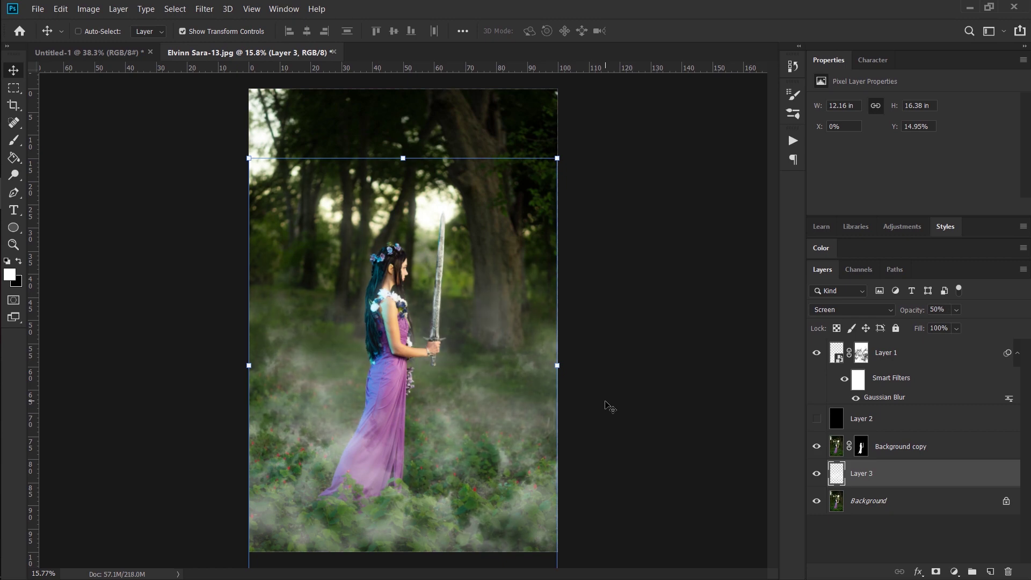
pyautogui.press('7')
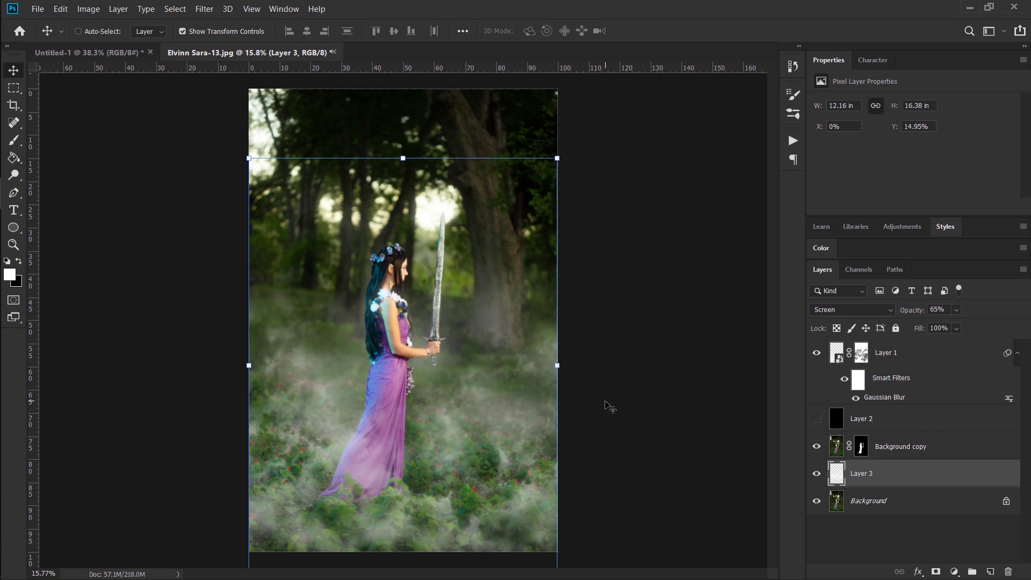
pyautogui.press('5')
# Step: Inspect the fog around the woman up close, then hide both the Layer 1 and Layer 3 fog
pyautogui.press('z')
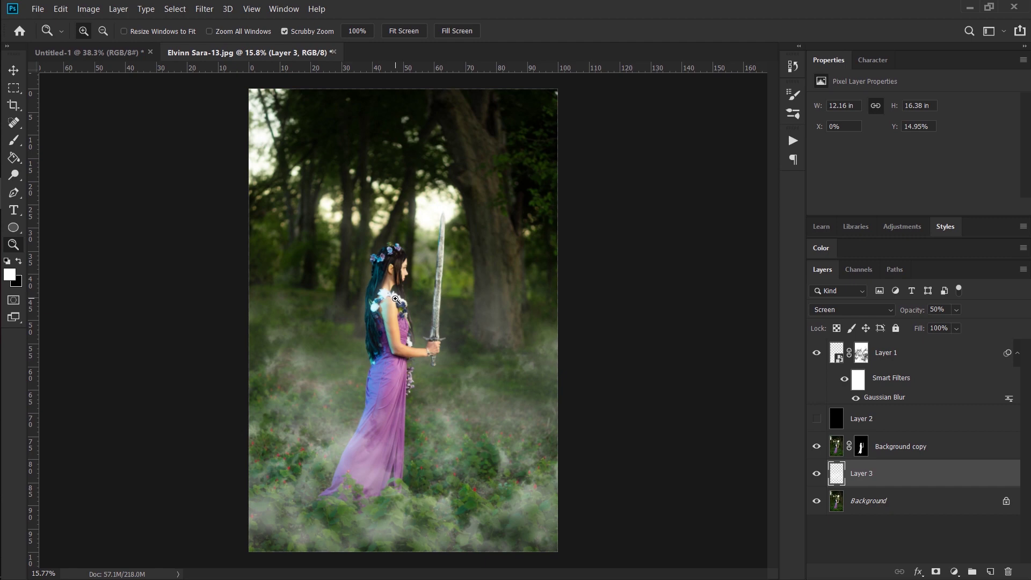
pyautogui.moveTo(396, 298); pyautogui.dragTo(290, 223)
pyautogui.moveTo(403, 422); pyautogui.dragTo(408, 241)
pyautogui.moveTo(472, 301); pyautogui.dragTo(491, 307)
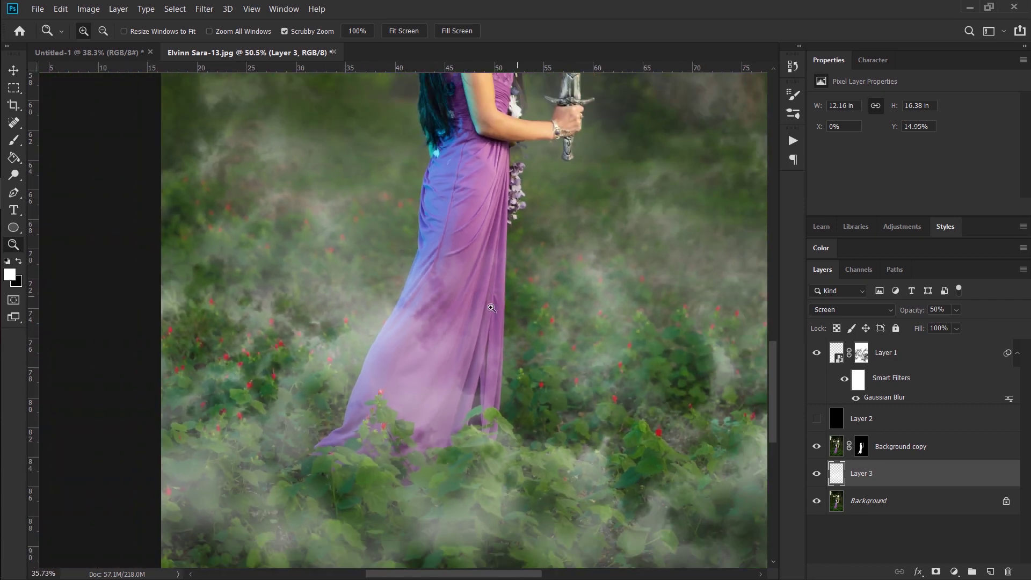
pyautogui.hotkey('ctrl', '0')
pyautogui.click(817, 352)
pyautogui.click(820, 470)
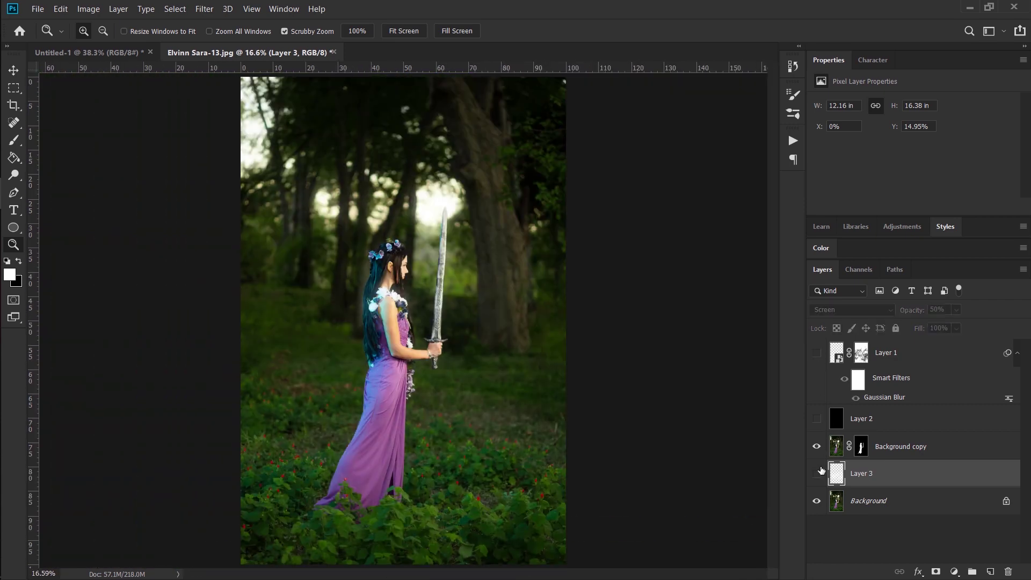
# Step: Add an empty Layer 4 above Background copy and choose the 1979 cloud brush preset
pyautogui.click(952, 444)
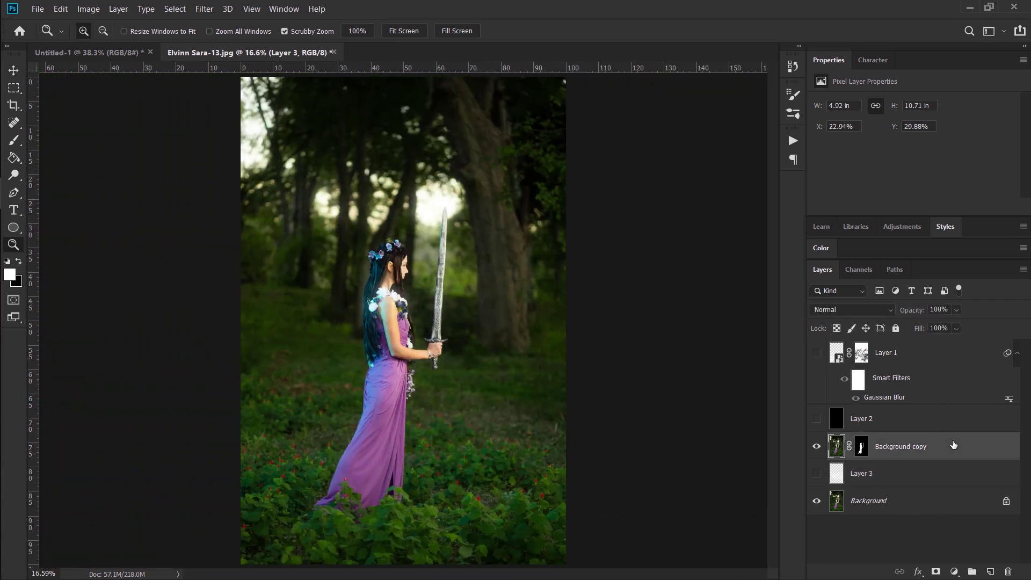
pyautogui.click(991, 570)
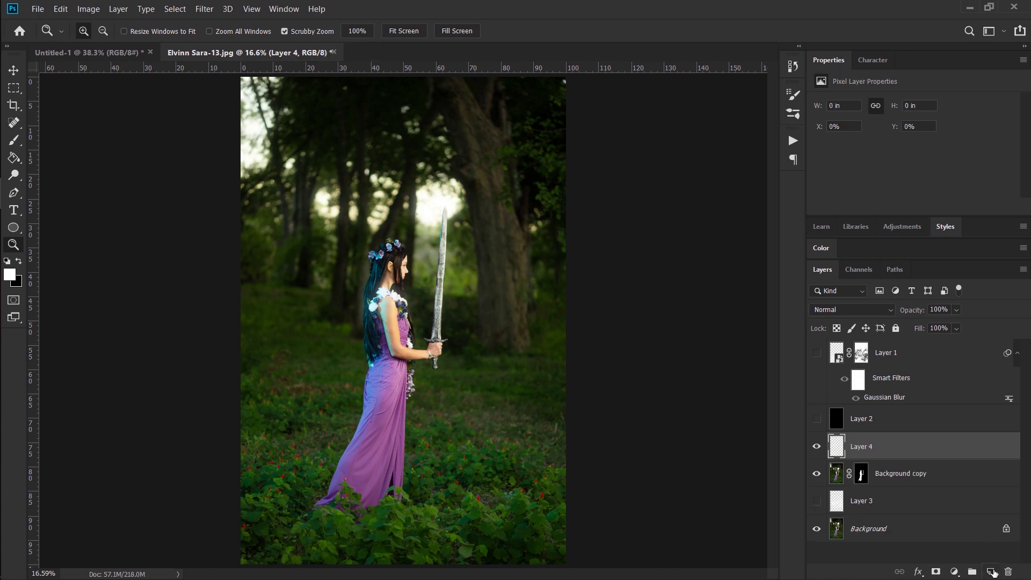
pyautogui.press('b')
pyautogui.rightClick(316, 363)
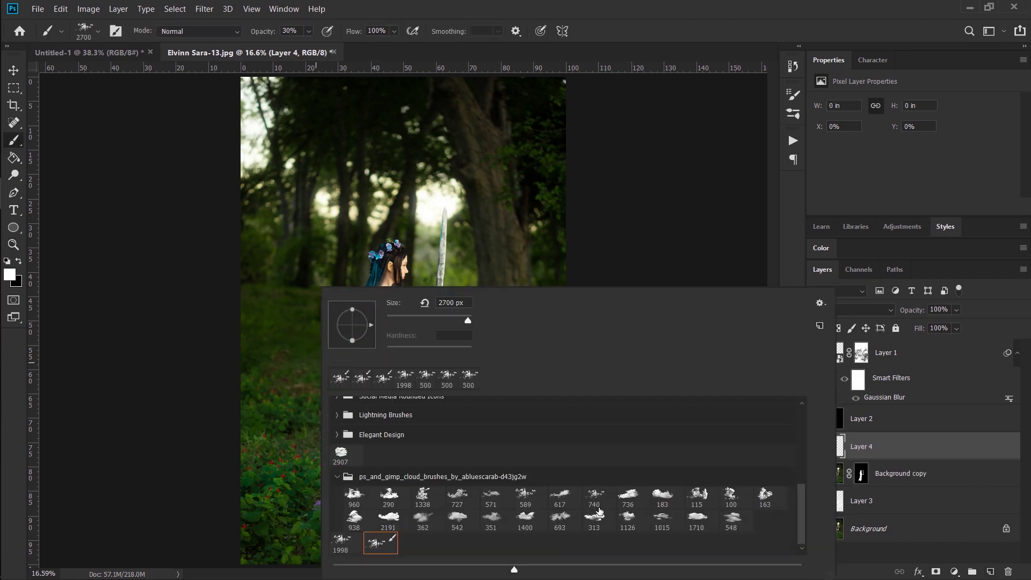
pyautogui.scroll(5, 506, 477)
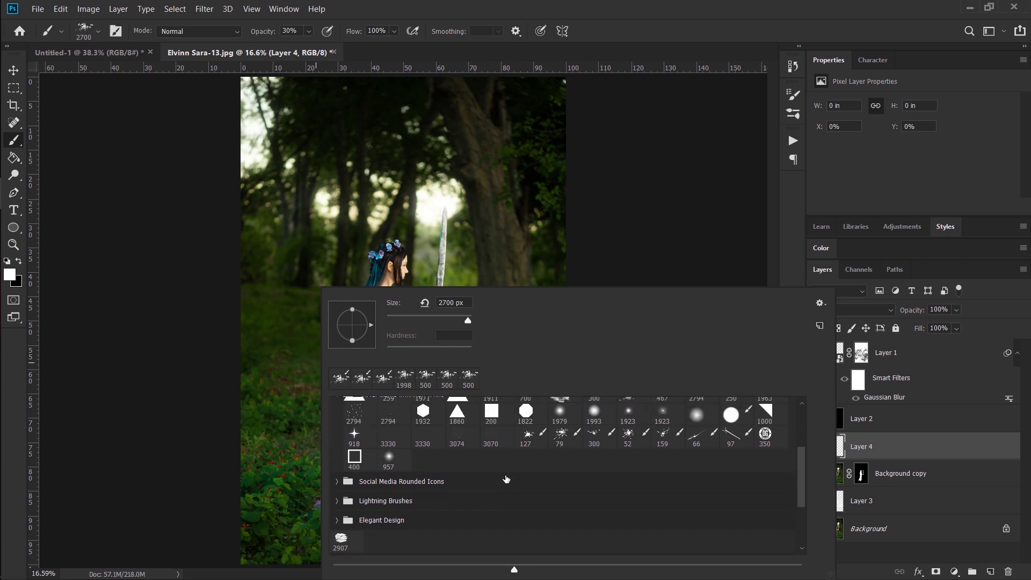
pyautogui.scroll(4, 506, 478)
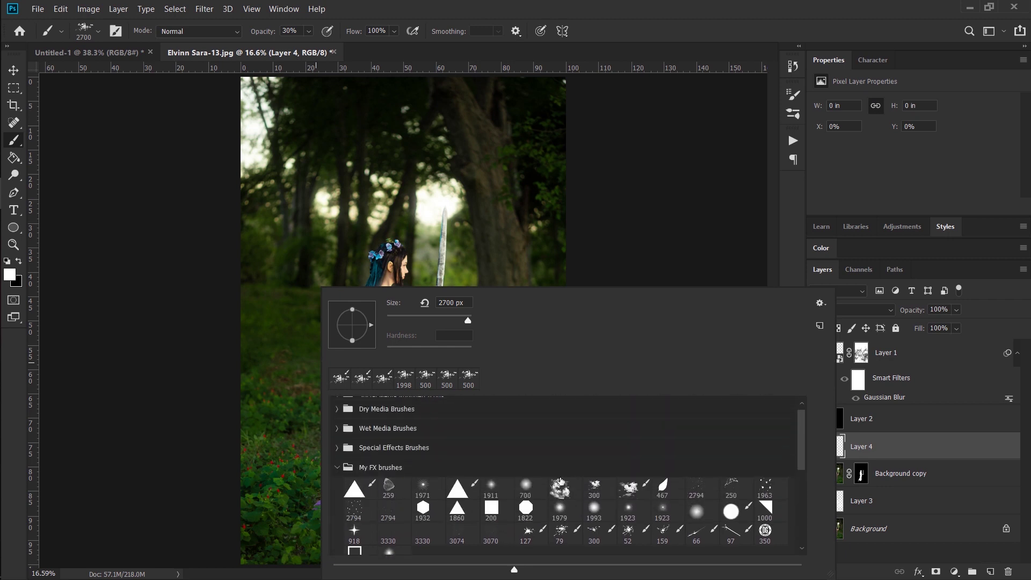
pyautogui.click(560, 508)
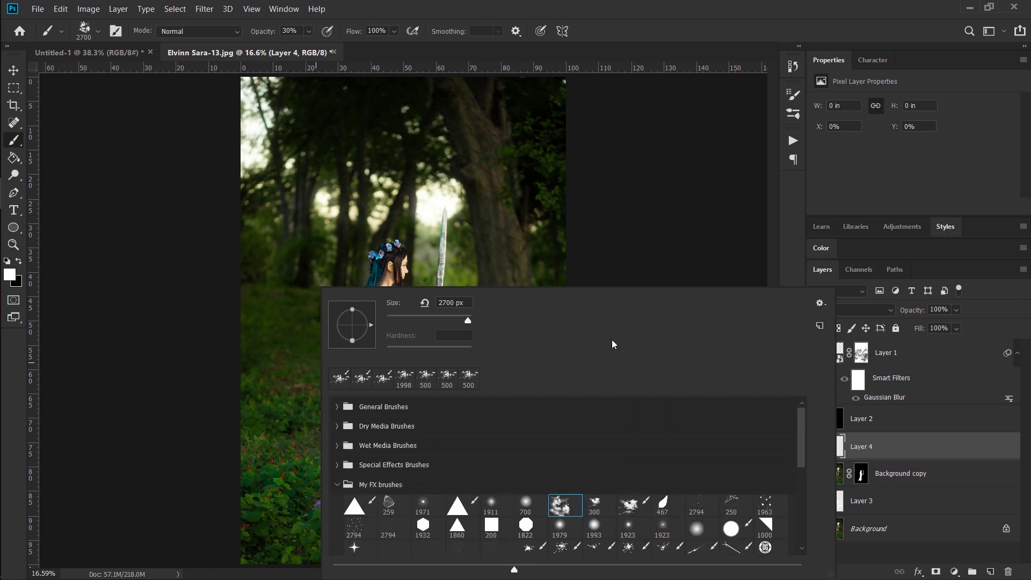
pyautogui.click(633, 189)
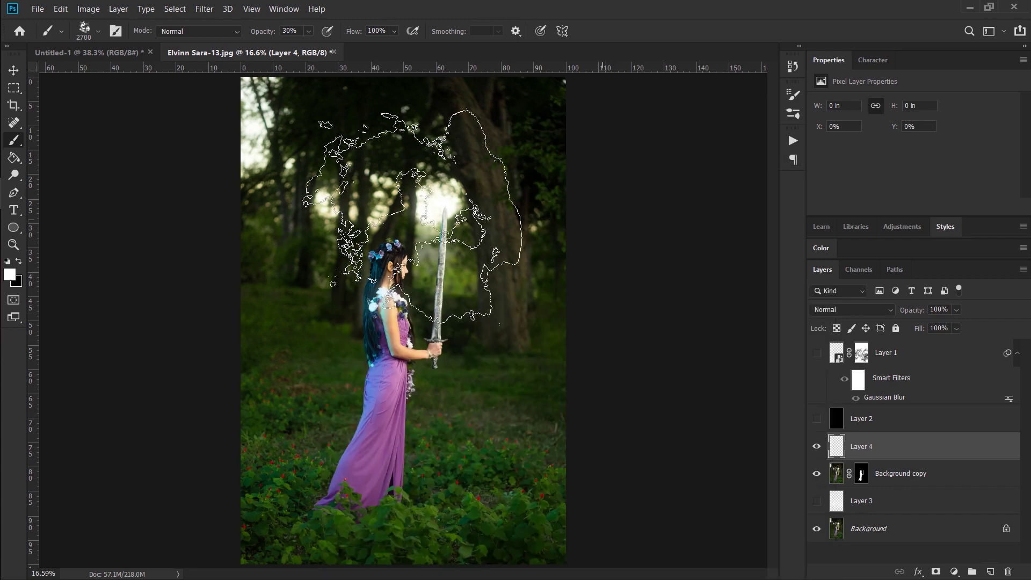
# Step: Stamp dark grey test clouds on Untitled-1 at 1800–1700 px, then return to the forest photo with white selected
pyautogui.click(102, 51)
pyautogui.press('x')
pyautogui.press('[')
pyautogui.press('[')
pyautogui.press('[')
pyautogui.press('[')
pyautogui.press('[')
pyautogui.press('[')
pyautogui.press('[')
pyautogui.press('[')
pyautogui.press('[')
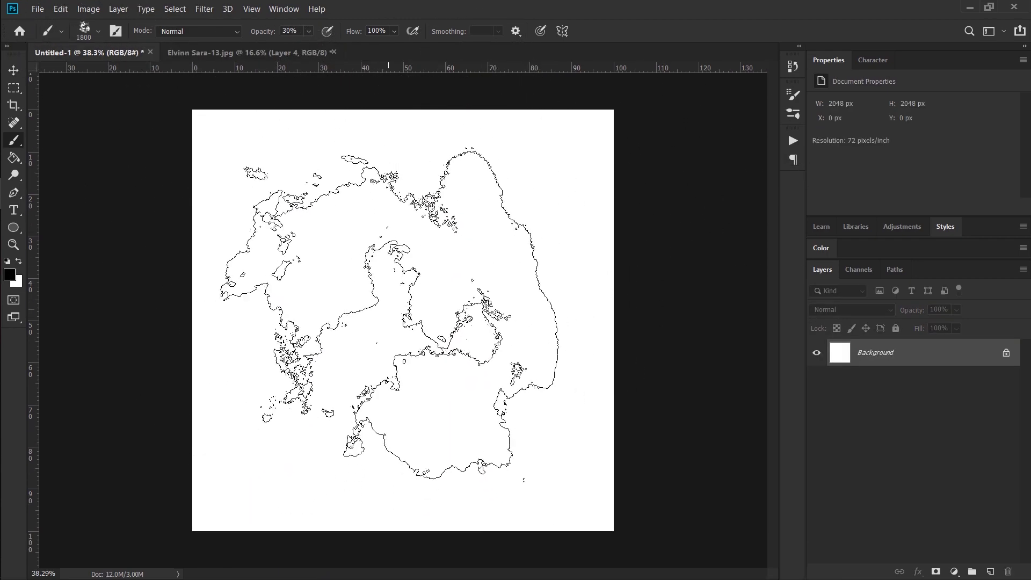
pyautogui.click(389, 312)
pyautogui.press('[')
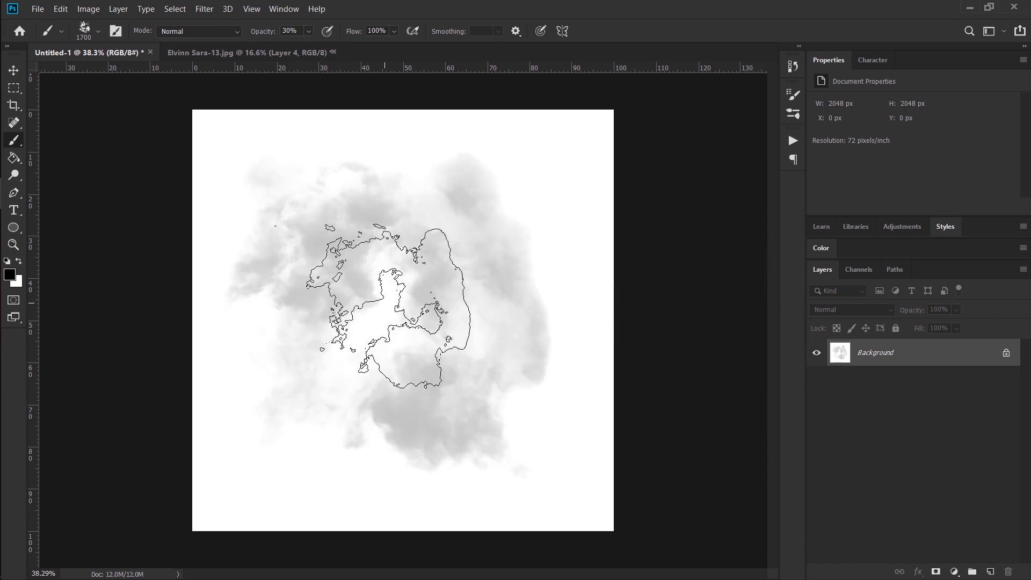
pyautogui.moveTo(390, 312)
pyautogui.mouseDown()
pyautogui.moveTo(409, 294)
pyautogui.moveTo(384, 310)
pyautogui.moveTo(379, 299)
pyautogui.moveTo(506, 334)
pyautogui.moveTo(425, 342)
pyautogui.moveTo(360, 408)
pyautogui.moveTo(542, 242)
pyautogui.moveTo(345, 151)
pyautogui.moveTo(299, 420)
pyautogui.moveTo(440, 121)
pyautogui.moveTo(218, 265)
pyautogui.moveTo(215, 63)
pyautogui.mouseUp()
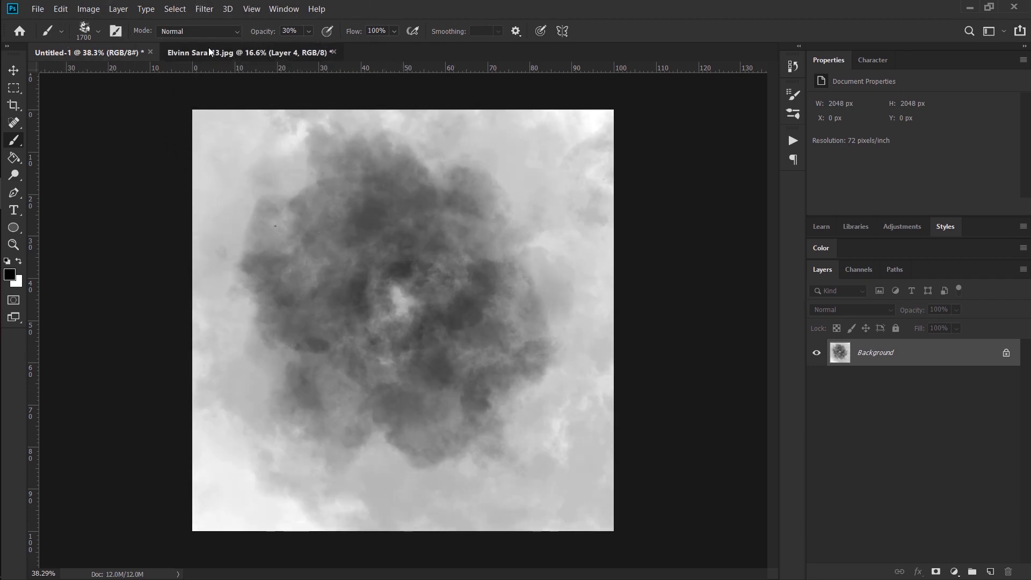
pyautogui.click(209, 50)
pyautogui.press('x')
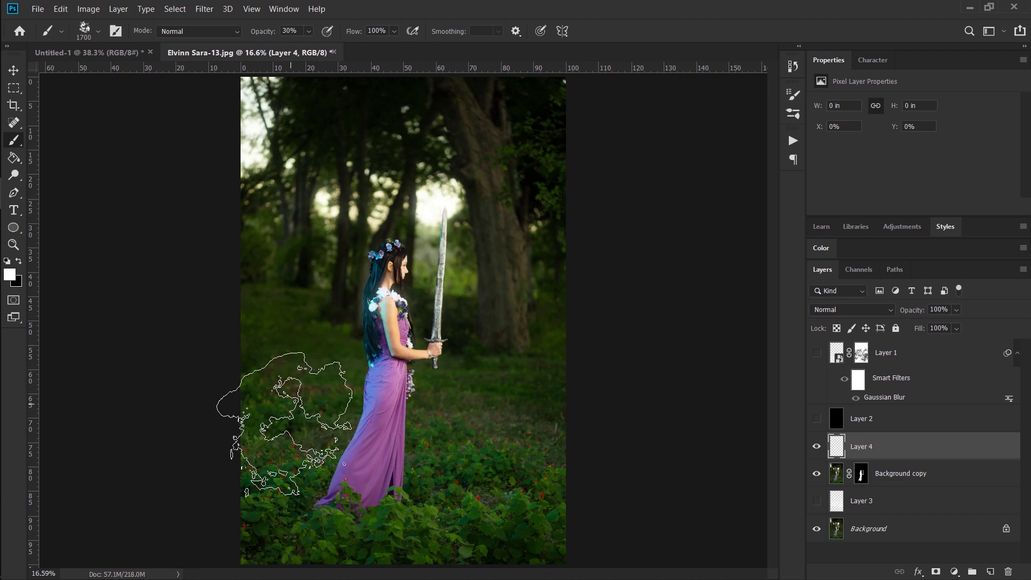
# Step: Paint white haze across the lower foliage on Layer 4 with a 1100 px brush
pyautogui.moveTo(333, 424)
pyautogui.mouseDown()
pyautogui.moveTo(620, 483)
pyautogui.moveTo(368, 488)
pyautogui.moveTo(258, 472)
pyautogui.moveTo(334, 492)
pyautogui.moveTo(614, 478)
pyautogui.moveTo(251, 440)
pyautogui.mouseUp()
pyautogui.press('[')
pyautogui.press('[')
pyautogui.press('[')
pyautogui.press('[')
pyautogui.press('[')
pyautogui.press('[')
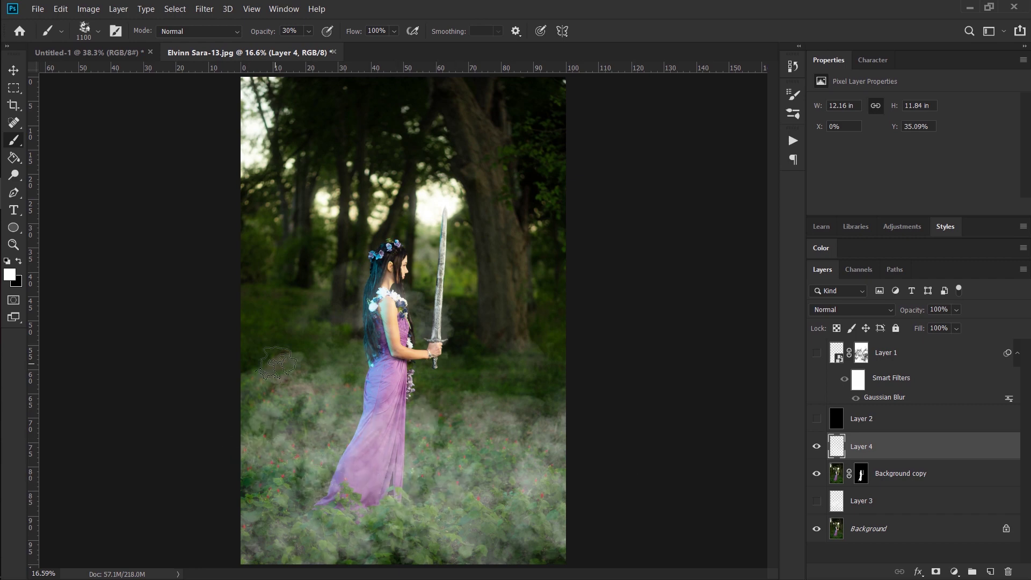
pyautogui.moveTo(277, 363); pyautogui.dragTo(459, 472)
pyautogui.moveTo(614, 362)
pyautogui.mouseDown()
pyautogui.moveTo(558, 452)
pyautogui.moveTo(591, 539)
pyautogui.moveTo(521, 545)
pyautogui.moveTo(405, 528)
pyautogui.moveTo(363, 478)
pyautogui.moveTo(541, 469)
pyautogui.moveTo(378, 320)
pyautogui.mouseUp()
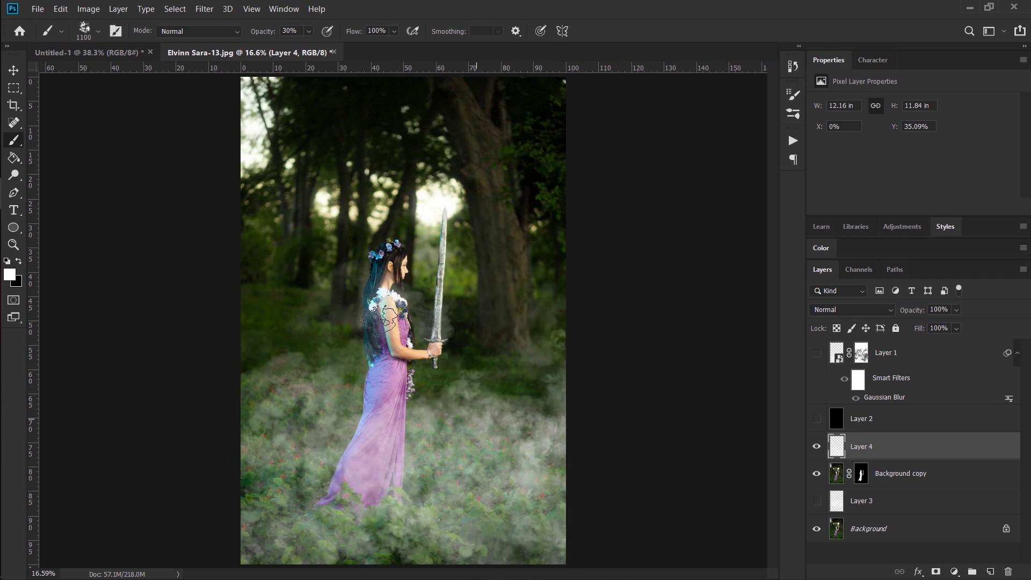
# Step: Soften the Layer 4 haze with a 16-pixel Gaussian Blur
pyautogui.click(207, 12)
pyautogui.moveTo(231, 150)
pyautogui.click(410, 200)
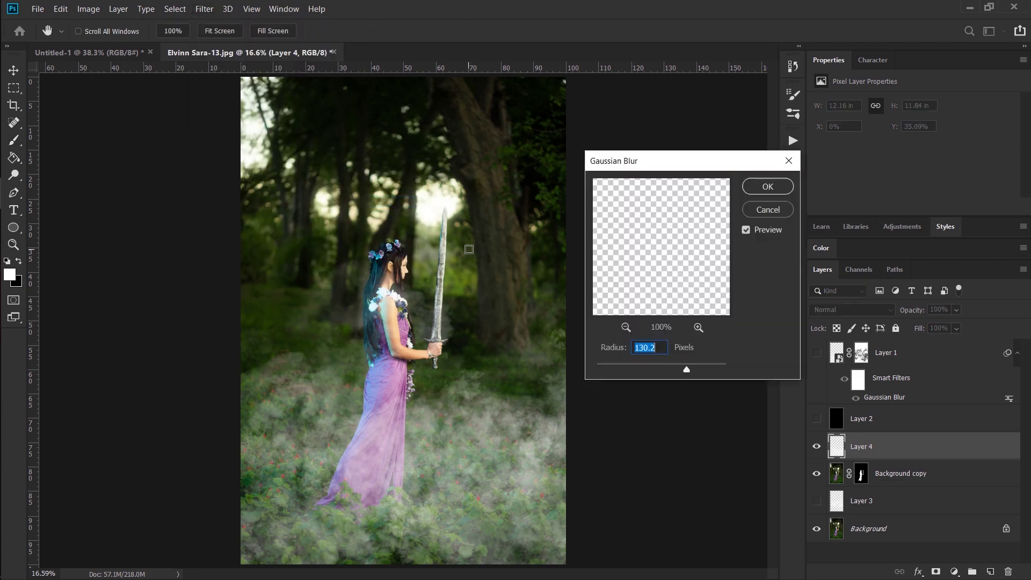
pyautogui.write('10')
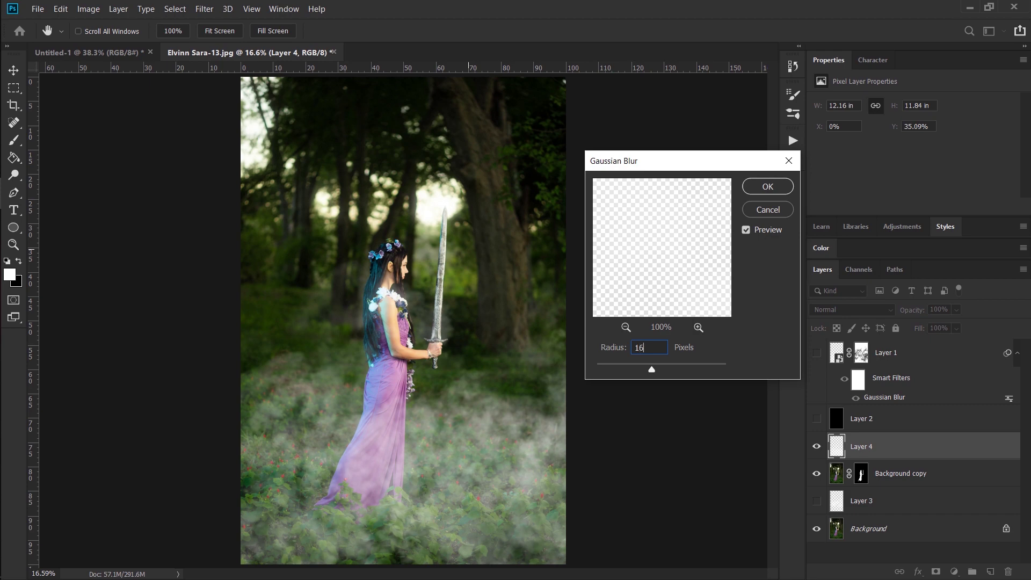
pyautogui.press('Return')
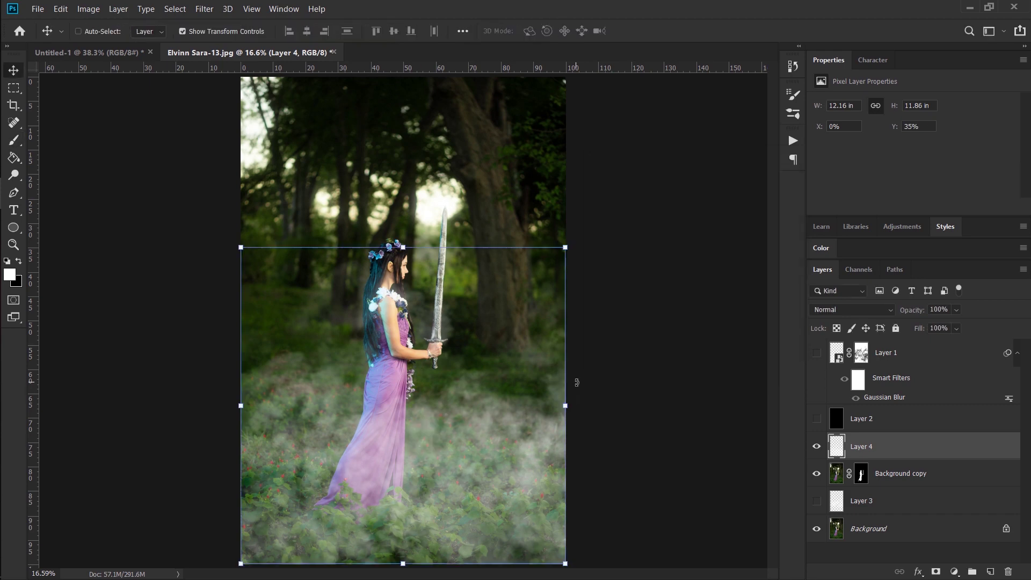
# Step: Drag the Layer 4 fog lower and widen it to about 126.7% across the bottom foliage
pyautogui.moveTo(486, 386); pyautogui.dragTo(489, 466)
pyautogui.moveTo(238, 483); pyautogui.dragTo(207, 484)
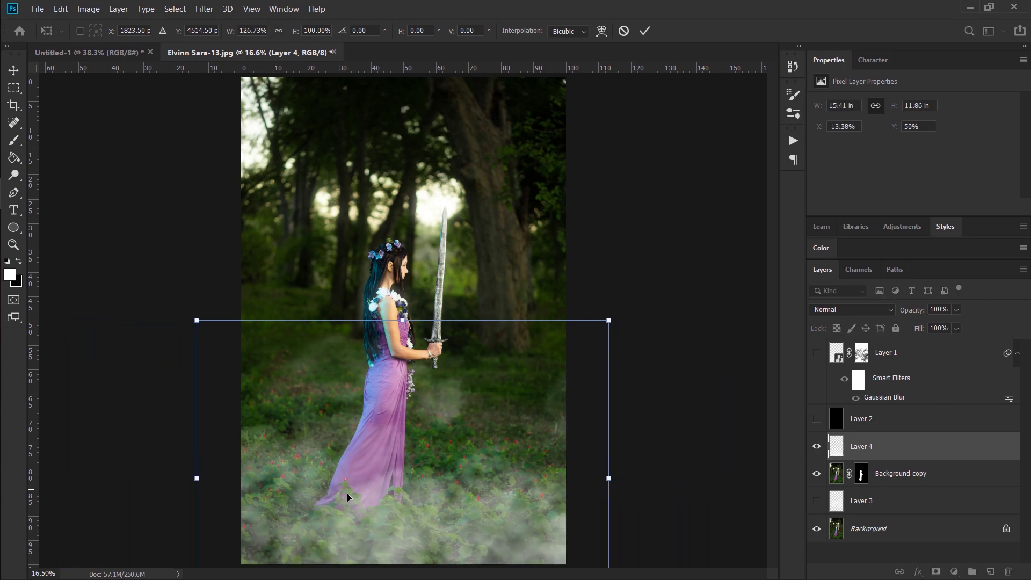
pyautogui.moveTo(347, 500); pyautogui.dragTo(347, 497)
pyautogui.press('z')
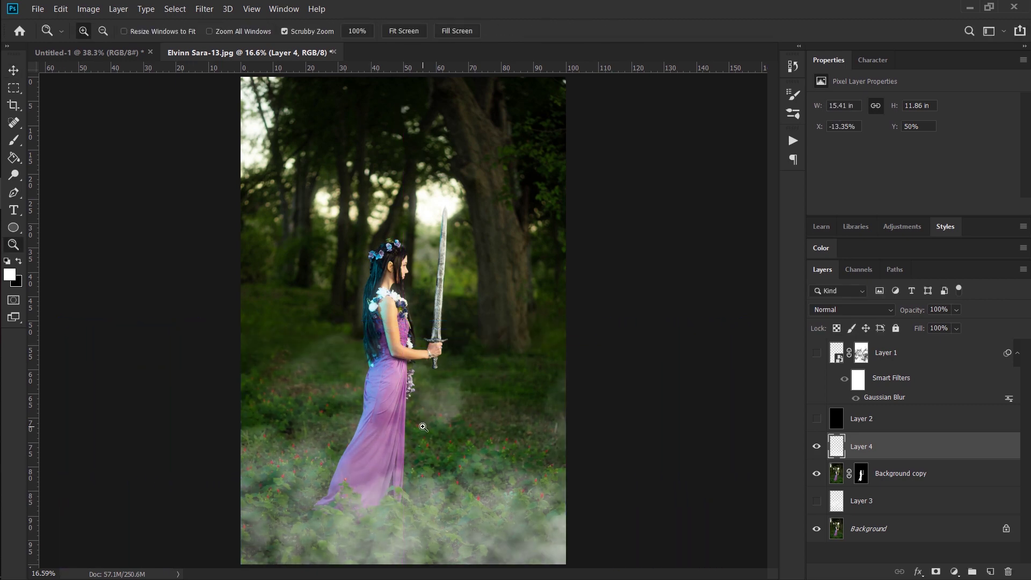